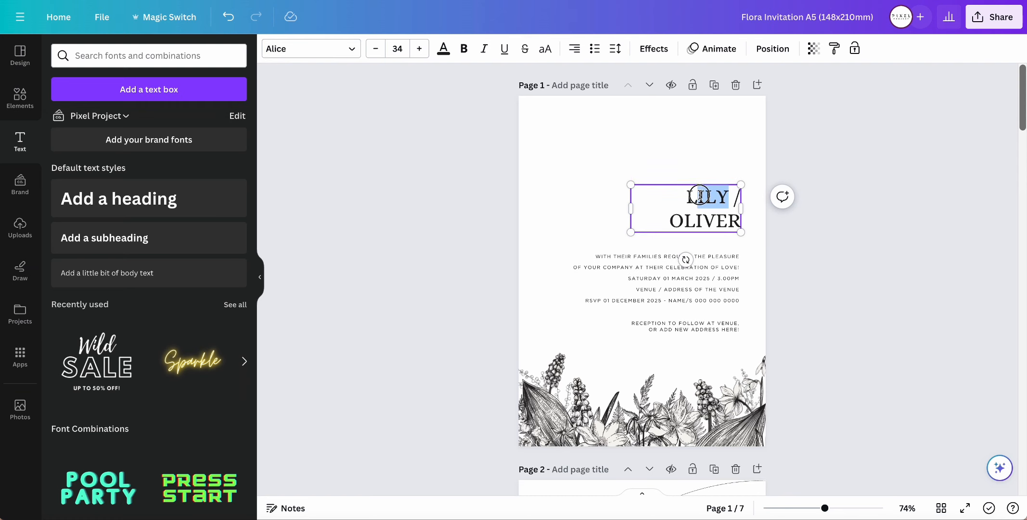
Try replacing both first names in the page 1 heading with another couple's names, and undo the replacements
type("MEL")
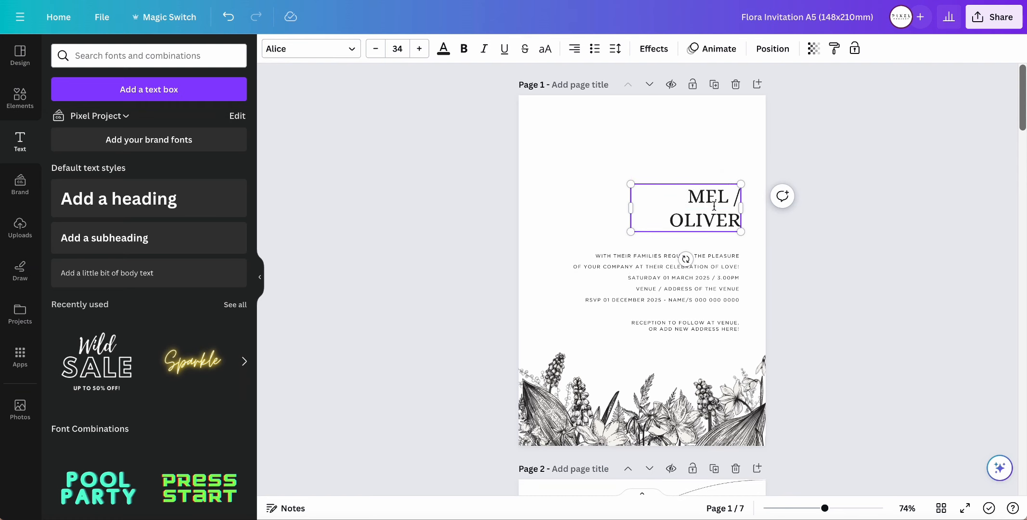
left_click_drag(739, 217, 660, 217)
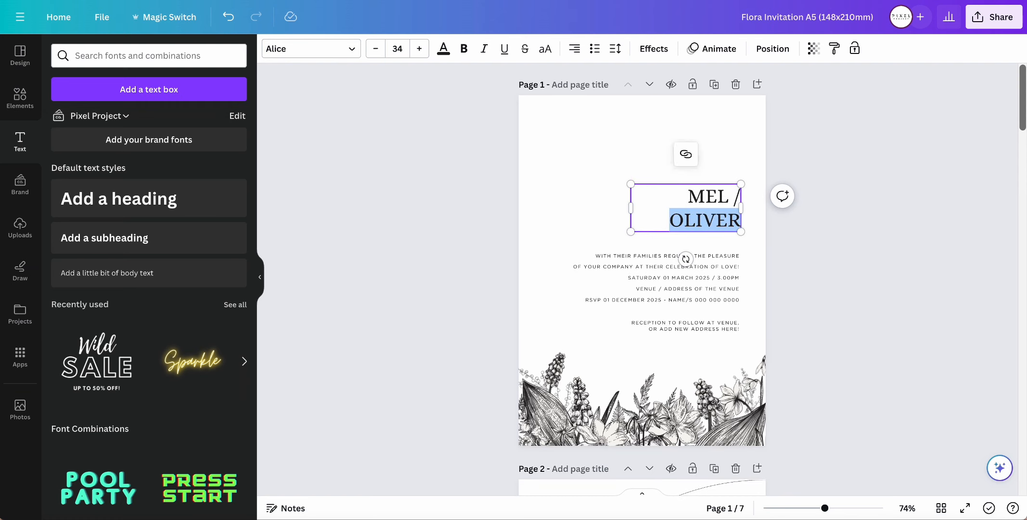
type("NATHAN")
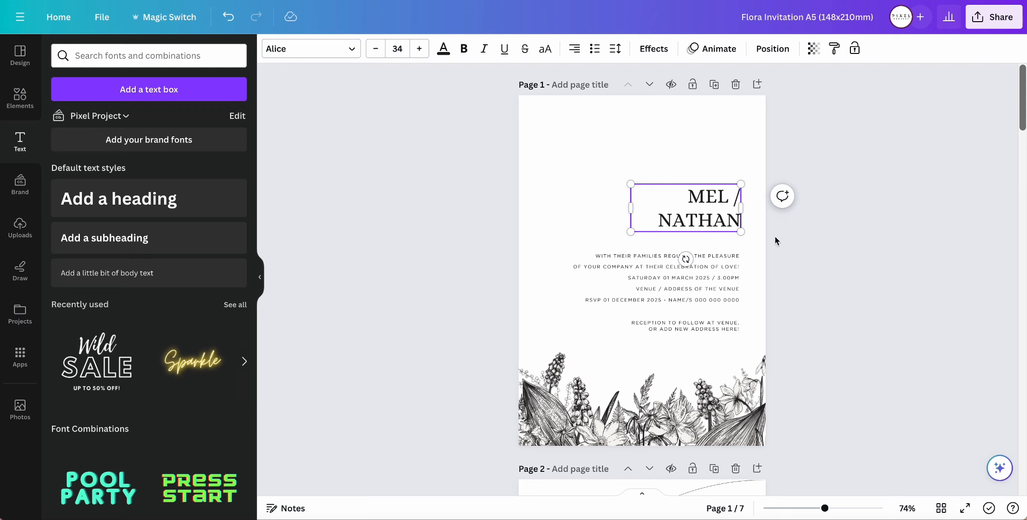
key("ctrl+z")
key("ctrl+z")
Try editing the day and changing the minutes of the time to 30 in page 1's details text, and undo the edits
left_click(710, 280)
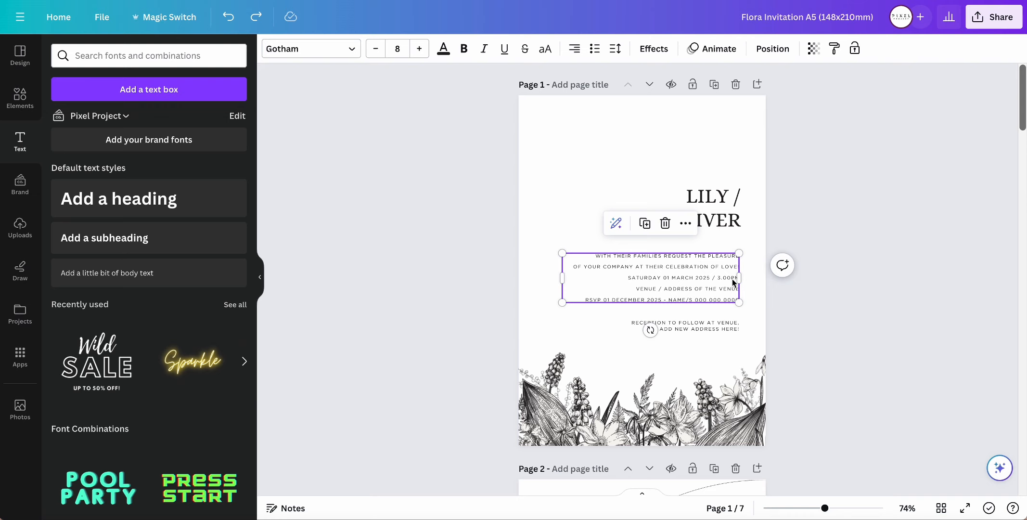
left_click(669, 278)
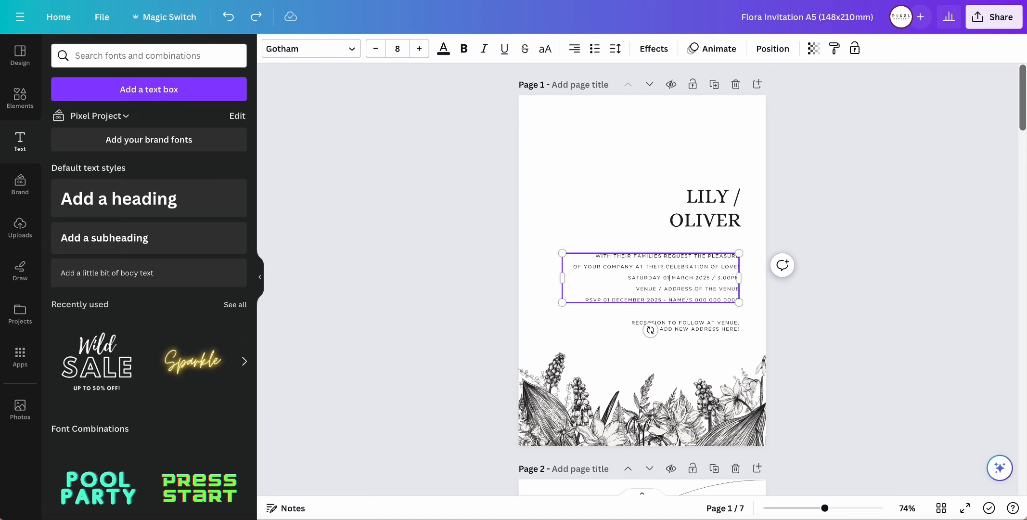
key("BackSpace")
left_click(708, 277)
key("BackSpace")
key("BackSpace")
type("30")
key("ctrl+z")
key("ctrl+z")
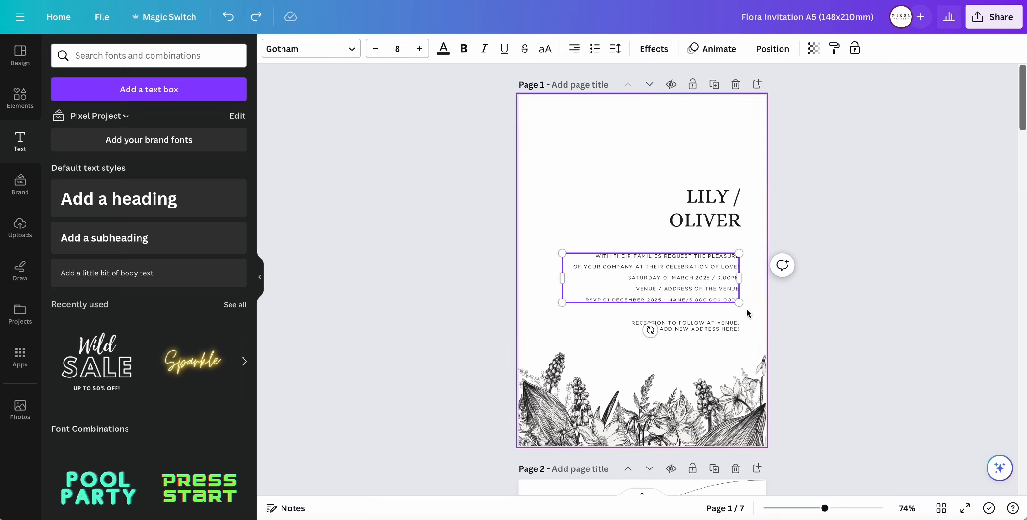
left_click(760, 311)
Select the reception text on page 1 and review the invitation and details card layouts through page 7
left_click(719, 328)
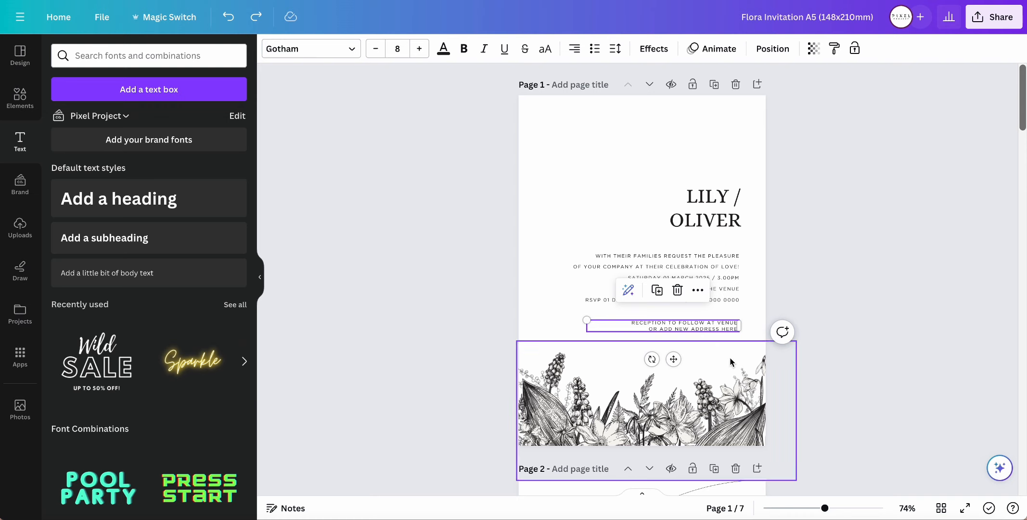
scroll(727, 368, "down", 6)
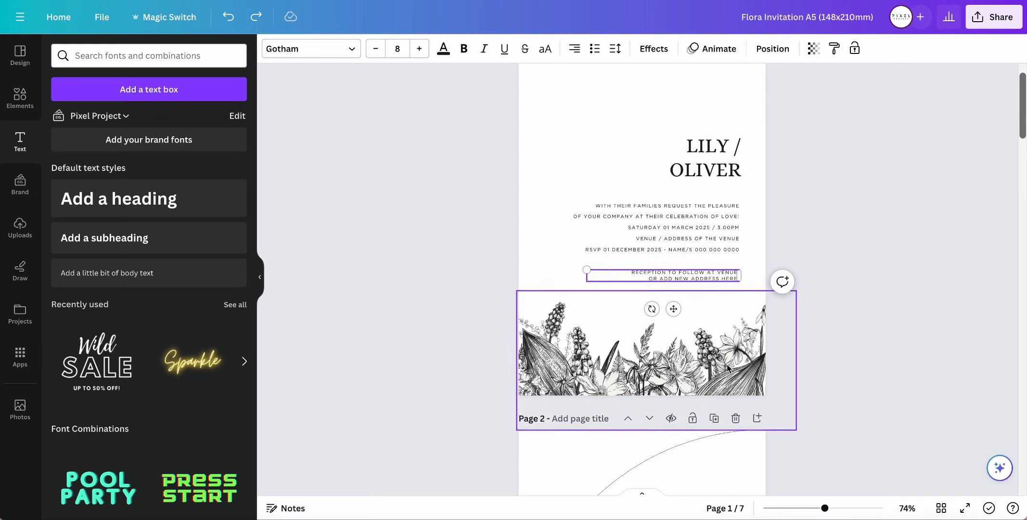
scroll(729, 367, "down", 3)
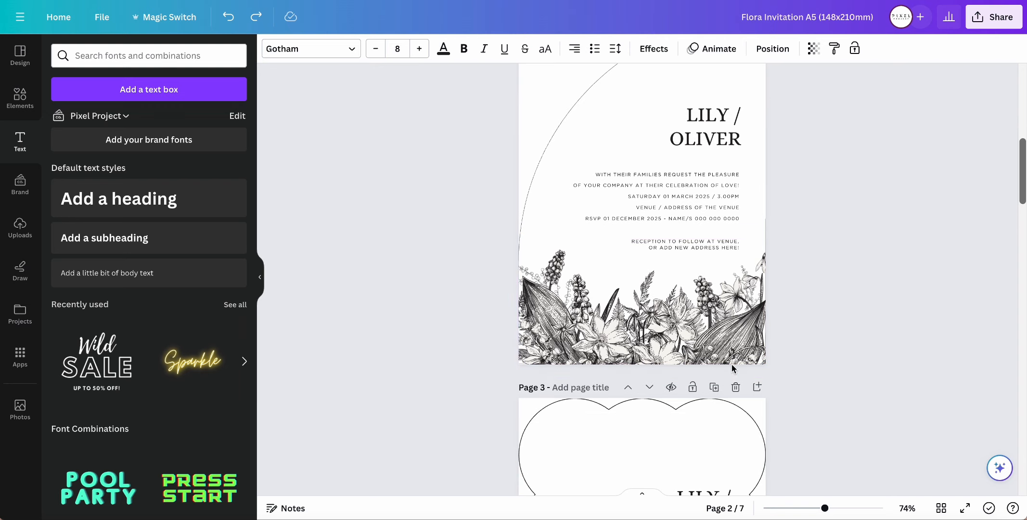
scroll(731, 368, "down", 2)
scroll(731, 368, "down", 6)
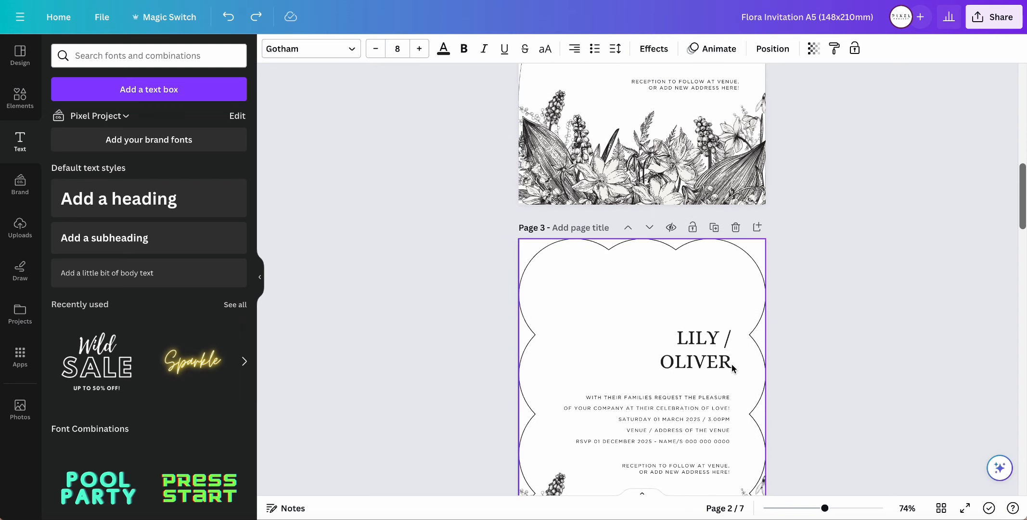
scroll(732, 368, "down", 5)
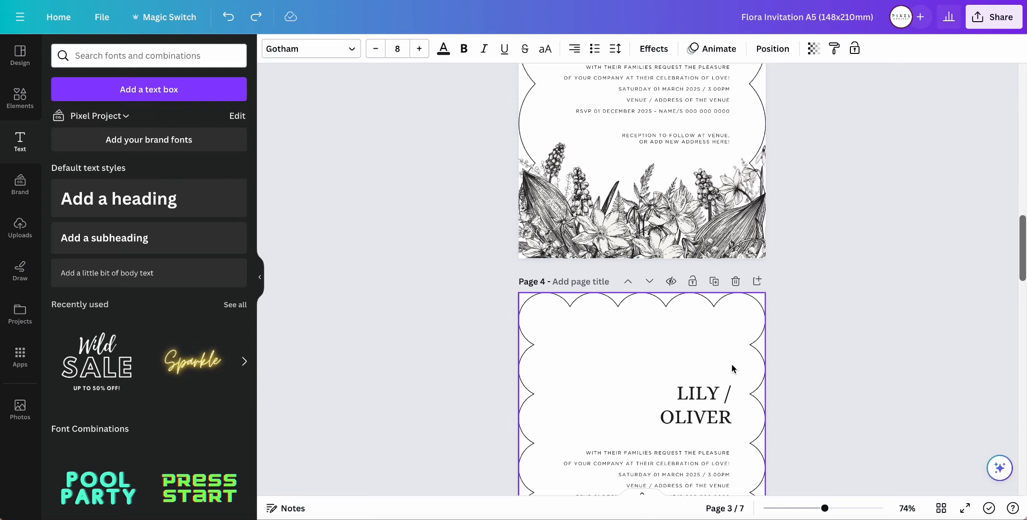
scroll(732, 368, "down", 1)
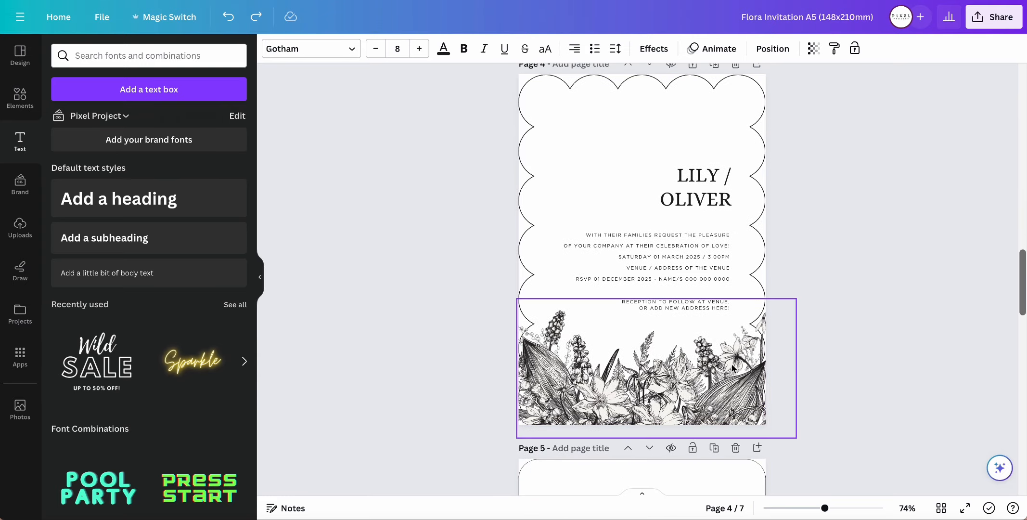
scroll(732, 368, "down", 5)
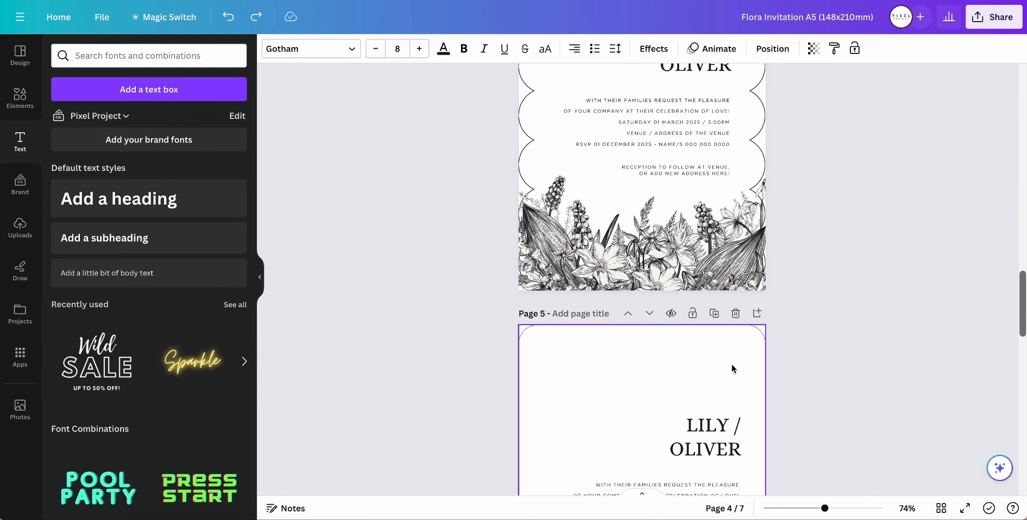
scroll(734, 368, "down", 5)
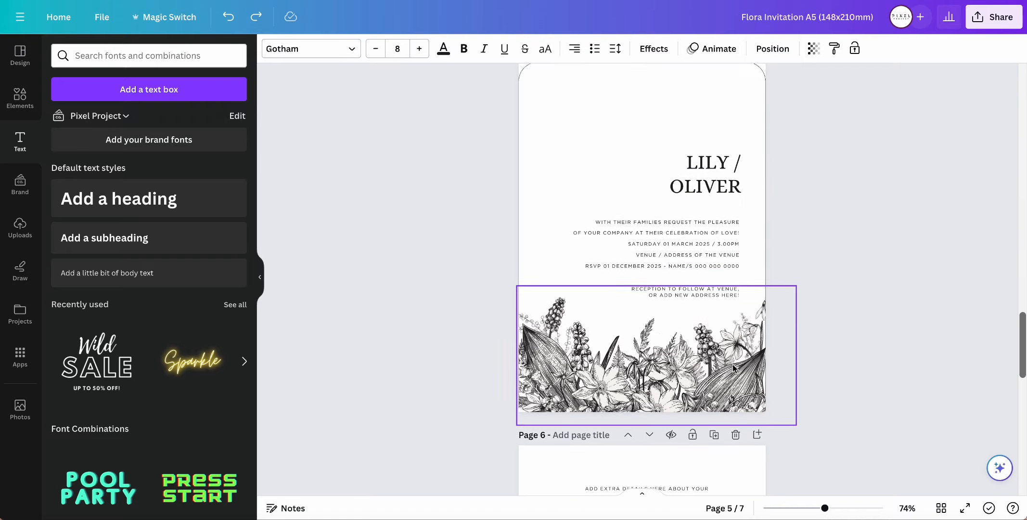
scroll(733, 366, "down", 5)
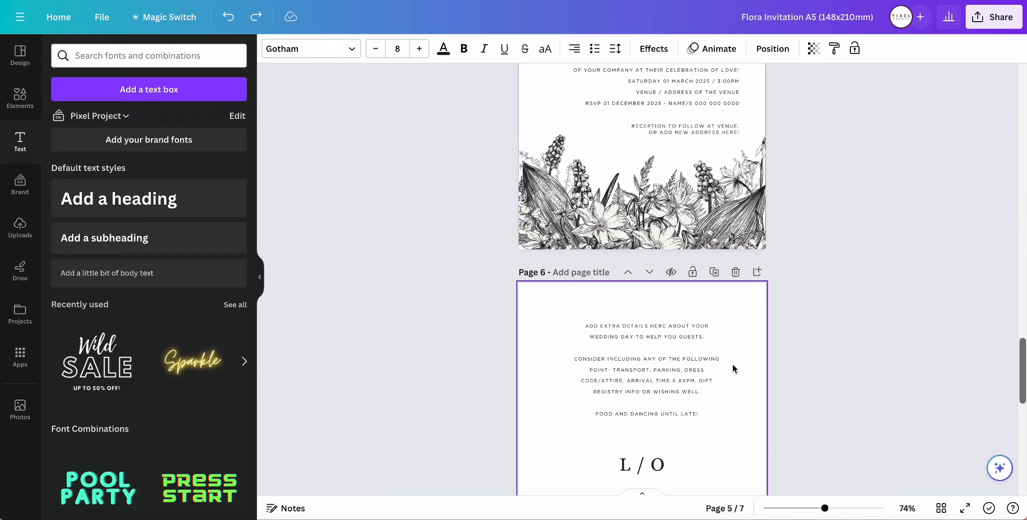
scroll(732, 368, "down", 7)
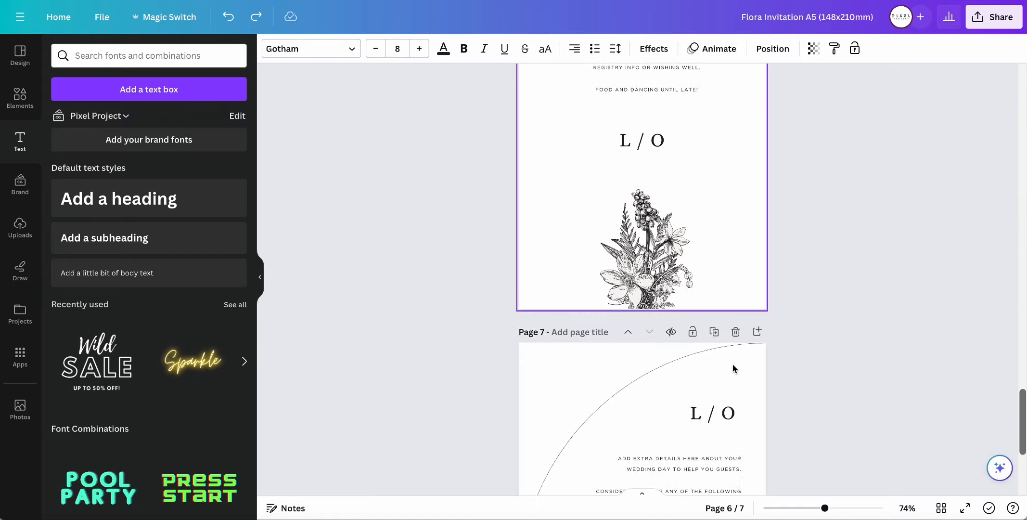
scroll(732, 368, "down", 1)
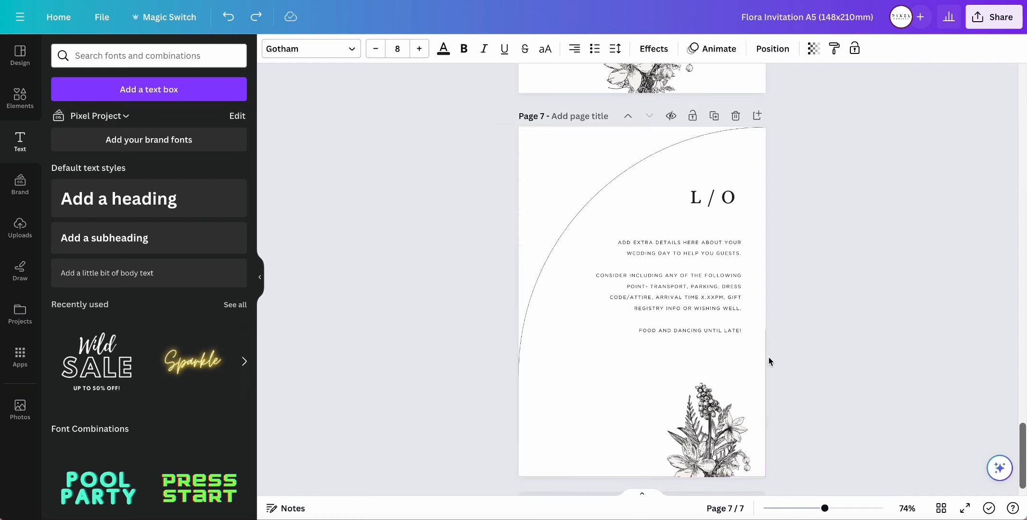
Duplicate page 7 and remove the initials, details text and floral illustration from the copy
left_click(715, 118)
left_click(714, 198)
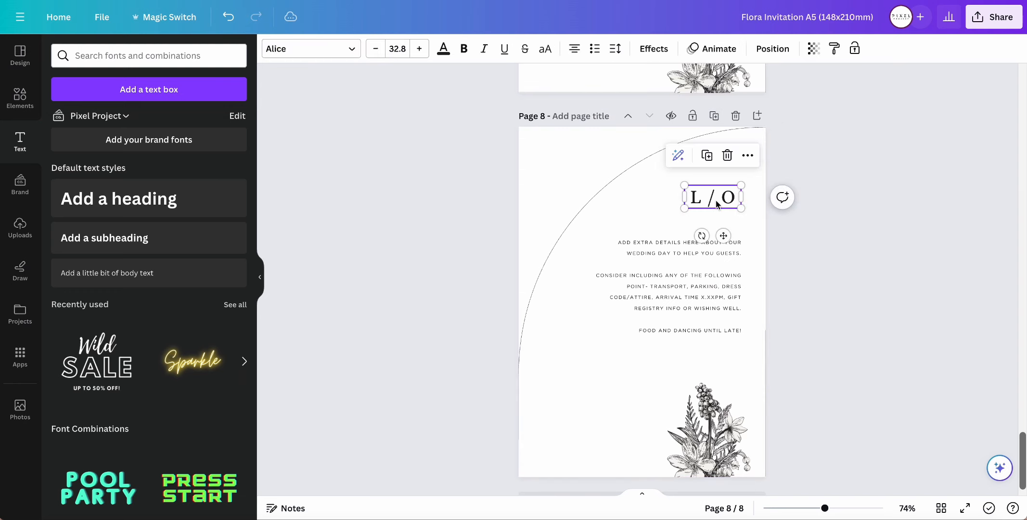
key("Delete")
left_click(715, 257)
key("Delete")
left_click(723, 413)
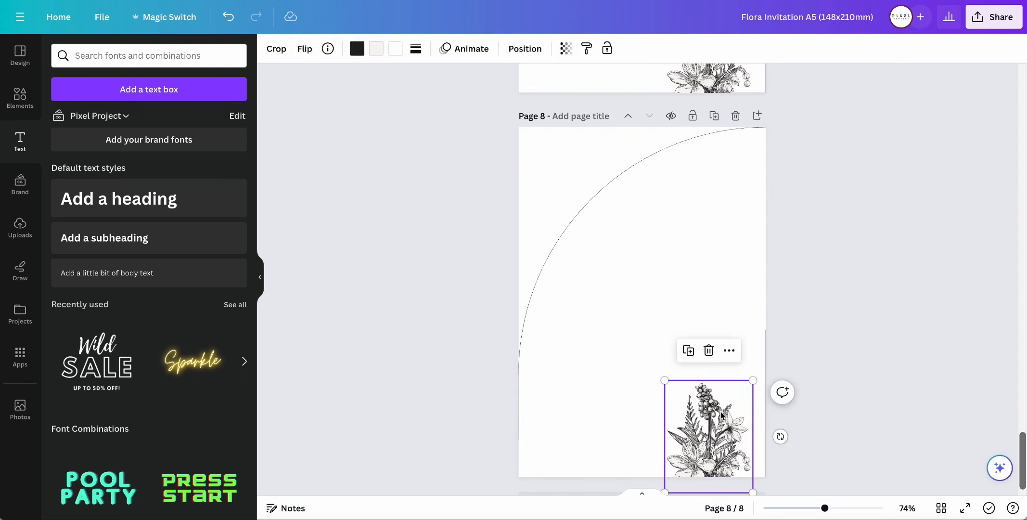
key("Delete")
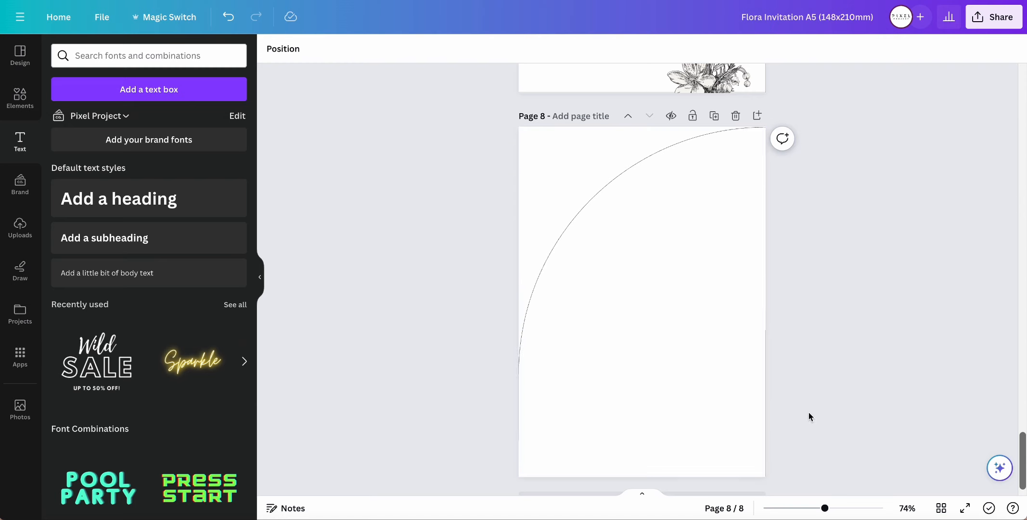
Delete the emptied duplicate page 8
left_click(735, 116)
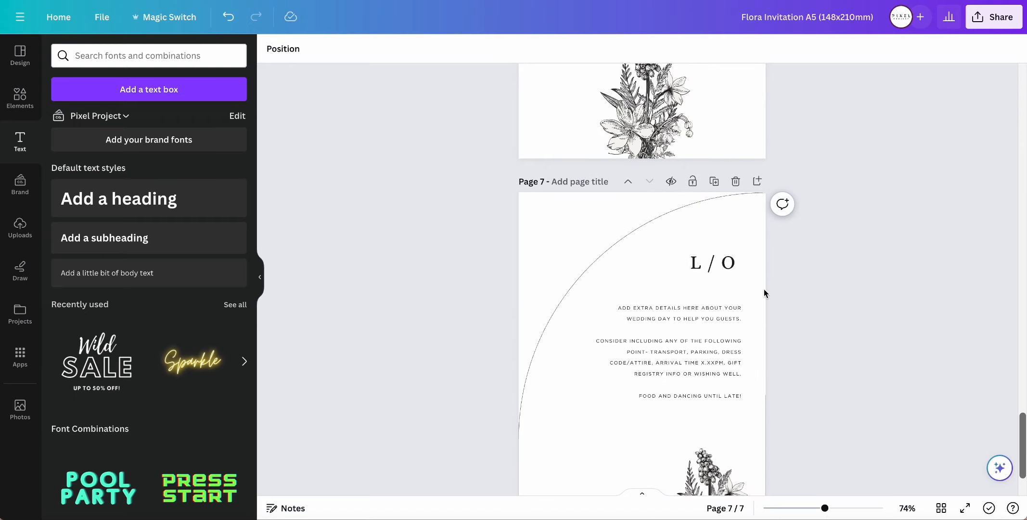
scroll(756, 290, "up", 1)
scroll(756, 293, "down", 2)
Select the L / O initials on page 7 and browse the document, uploaded and popular fonts available for them
left_click(724, 289)
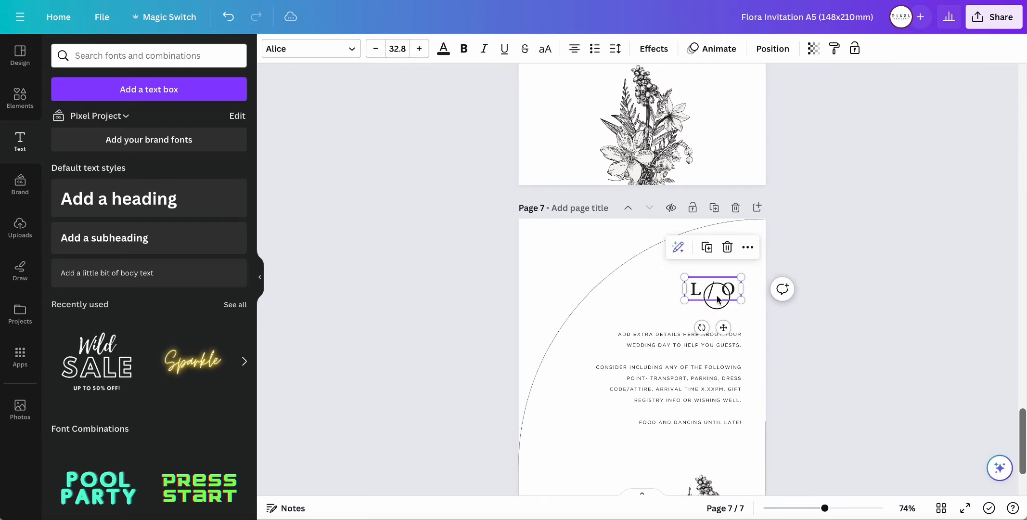
left_click_drag(723, 289, 686, 289)
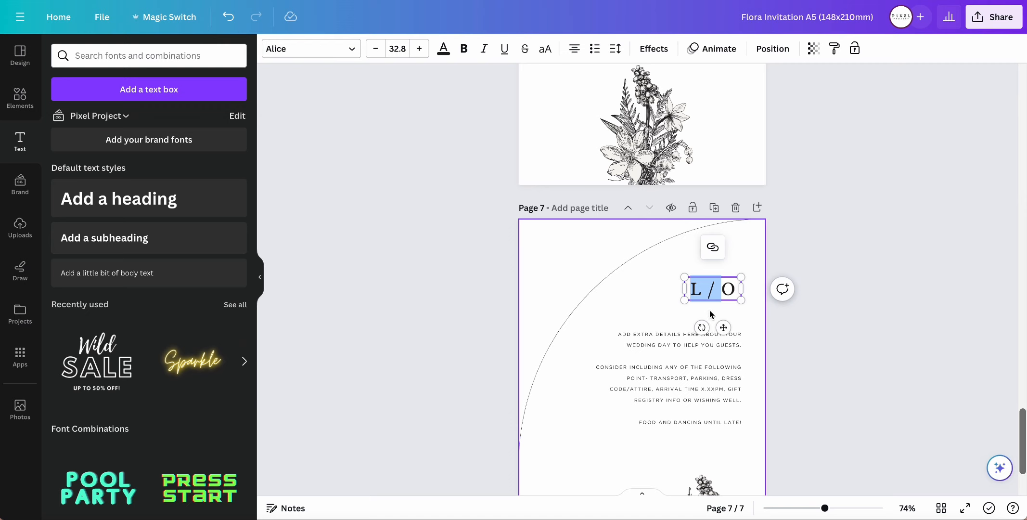
left_click(341, 53)
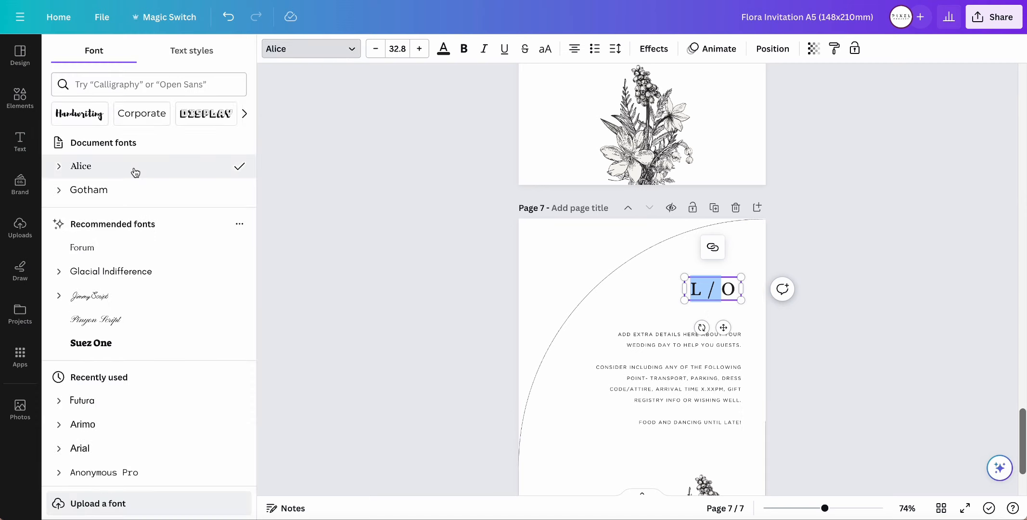
scroll(149, 264, "down", 5)
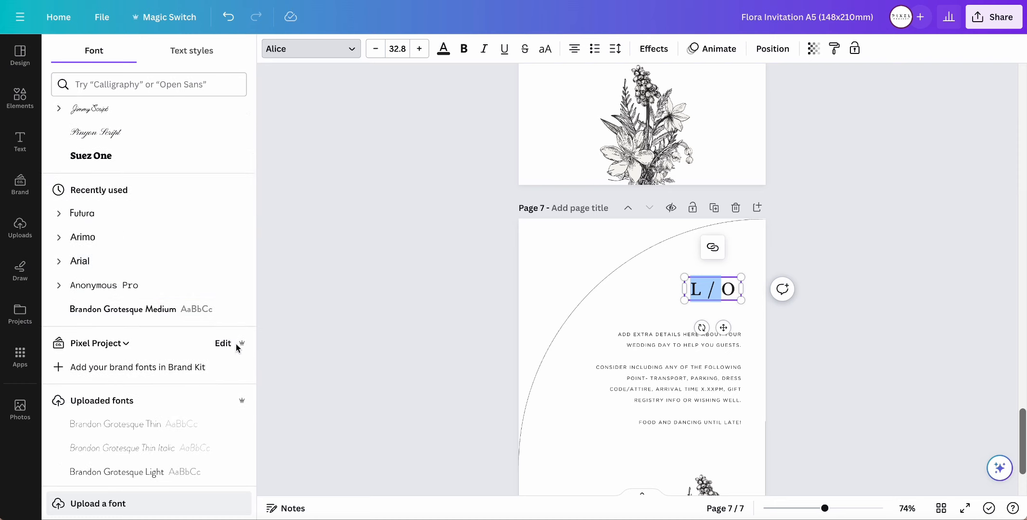
scroll(236, 342, "down", 2)
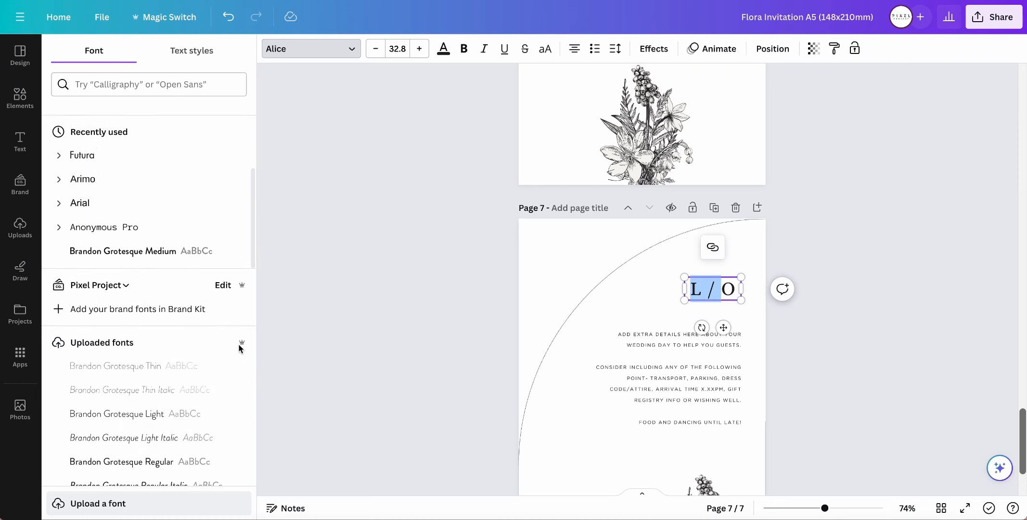
scroll(238, 343, "down", 10)
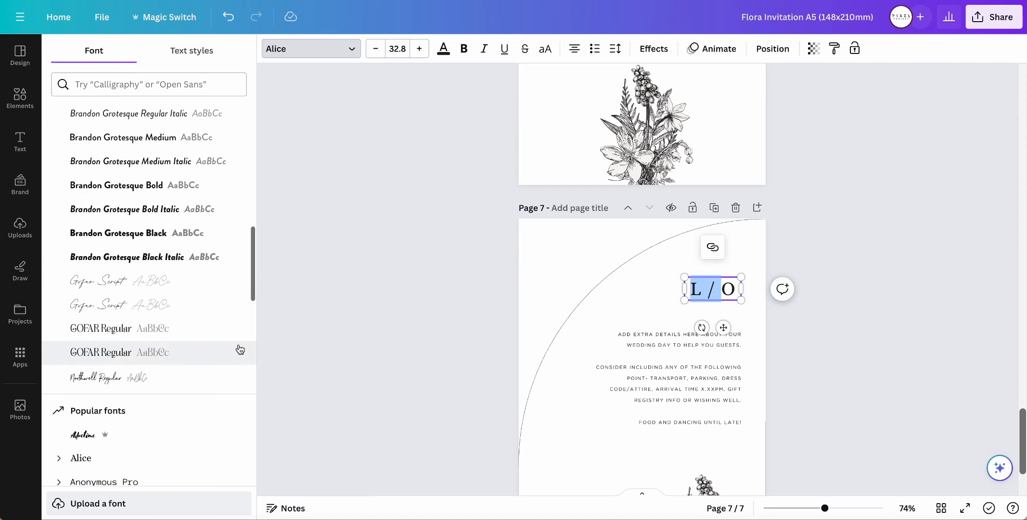
scroll(240, 349, "down", 2)
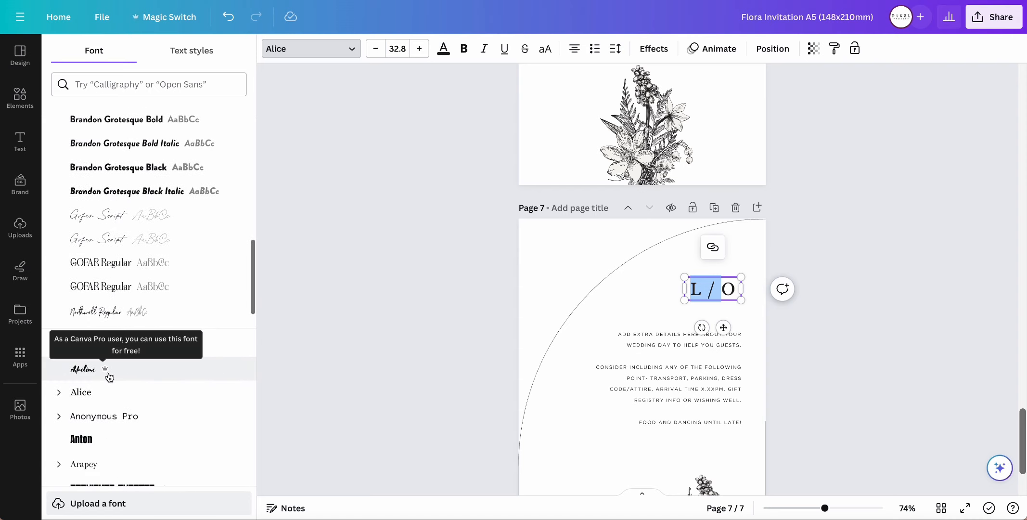
scroll(167, 409, "down", 4)
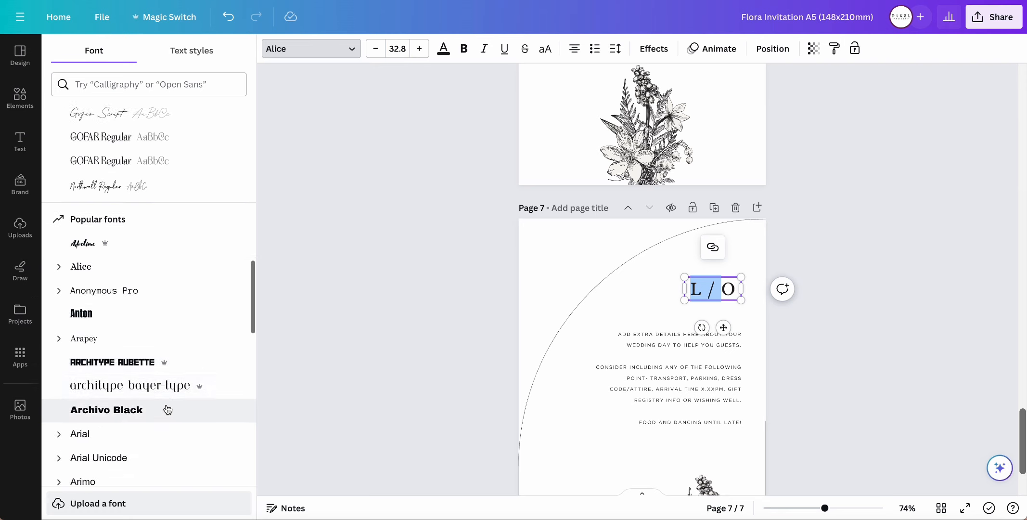
scroll(168, 410, "up", 2)
Select the details text on page 7, examine the uploaded fonts for it, and leave the font list
left_click(697, 359)
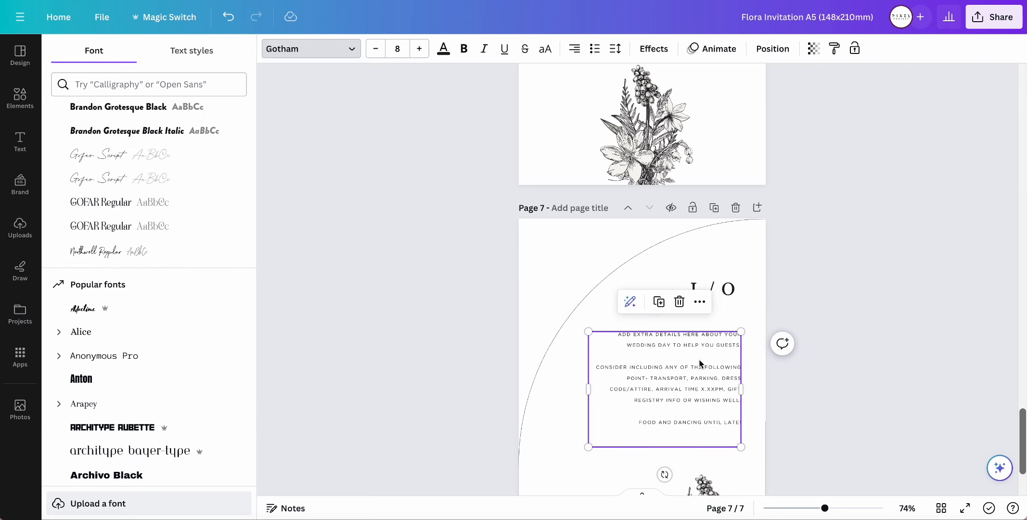
left_click(700, 360)
key("ctrl+a")
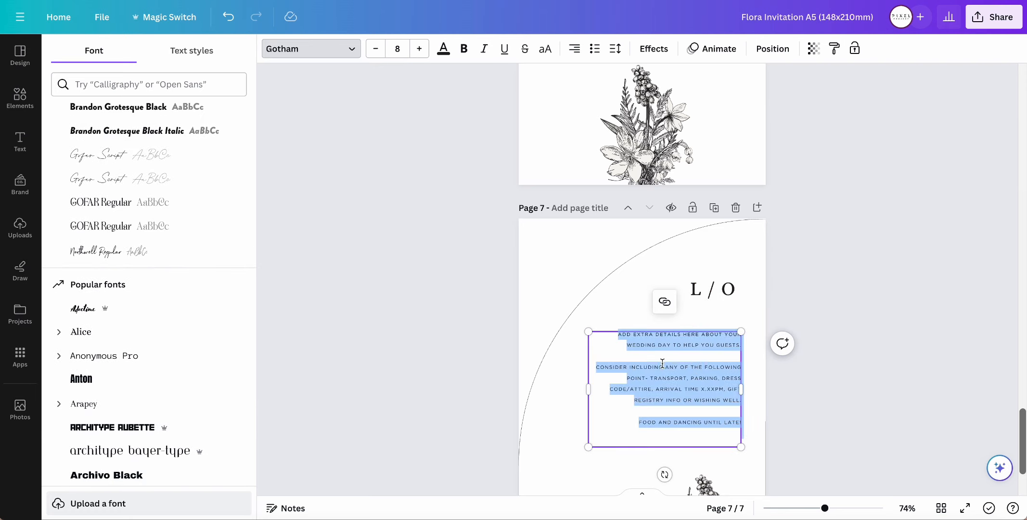
left_click(700, 360)
scroll(152, 179, "up", 6)
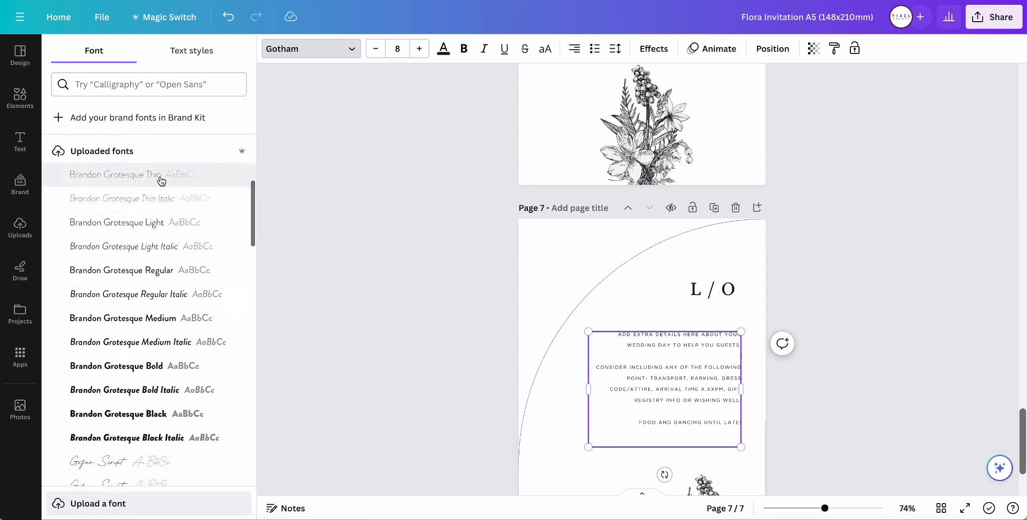
left_click(664, 278)
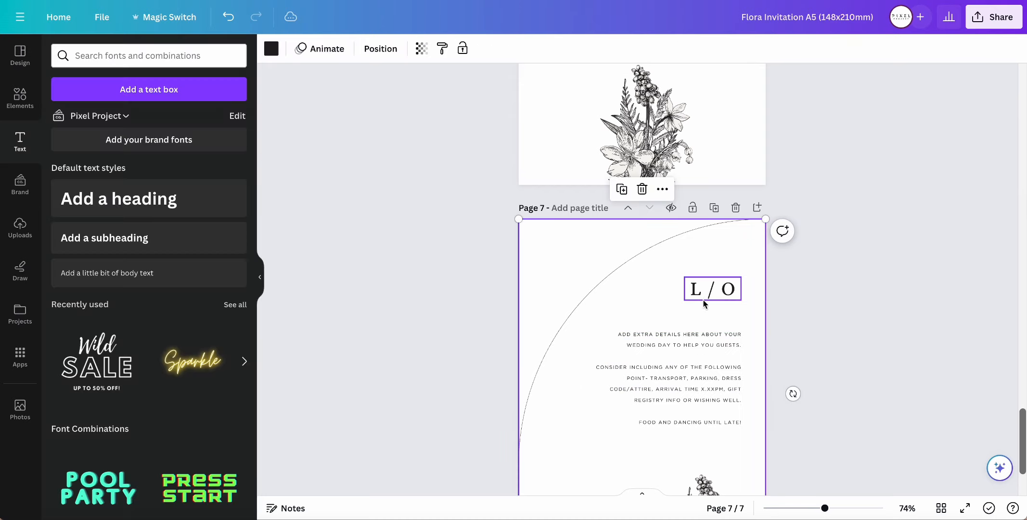
scroll(646, 241, "up", 15)
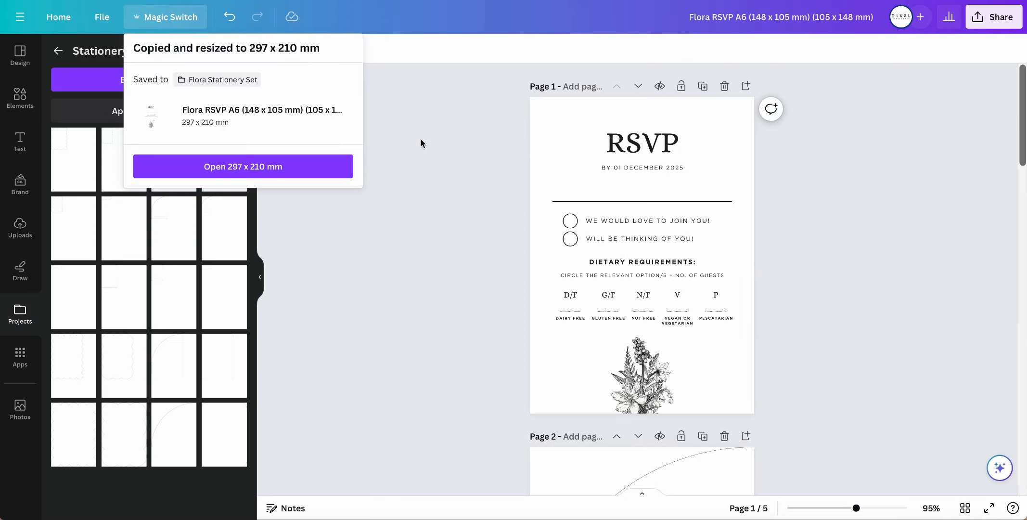
Dismiss the Magic Switch result for the 297 x 210 mm copy of the RSVP design
left_click(421, 138)
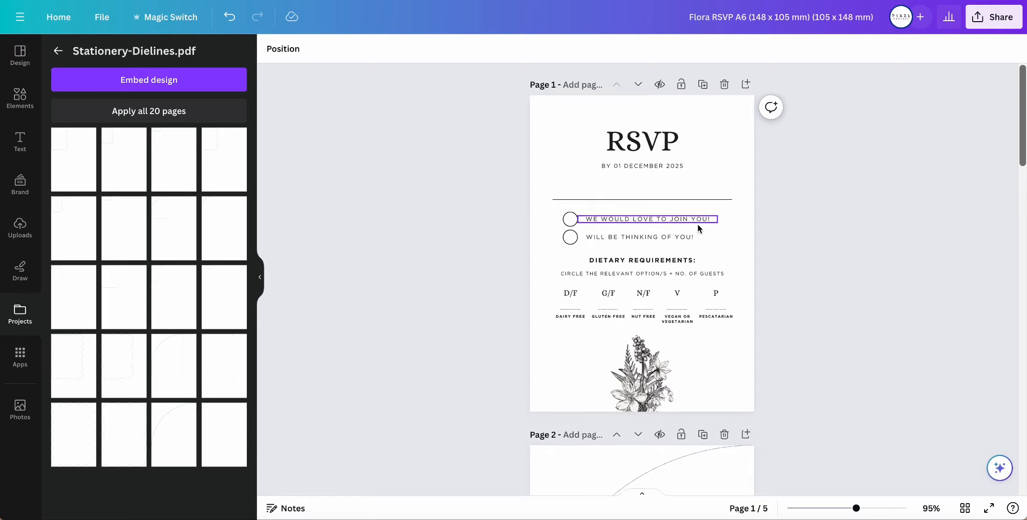
Delete the pescatarian option from the dietary requirements on page 2 of the RSVP design
scroll(697, 225, "down", 5)
scroll(699, 225, "down", 3)
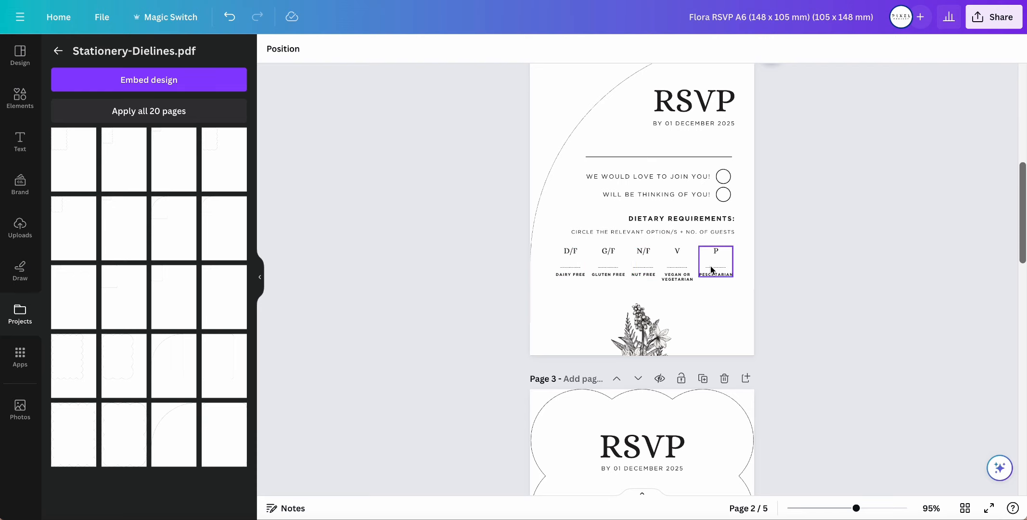
left_click(711, 268)
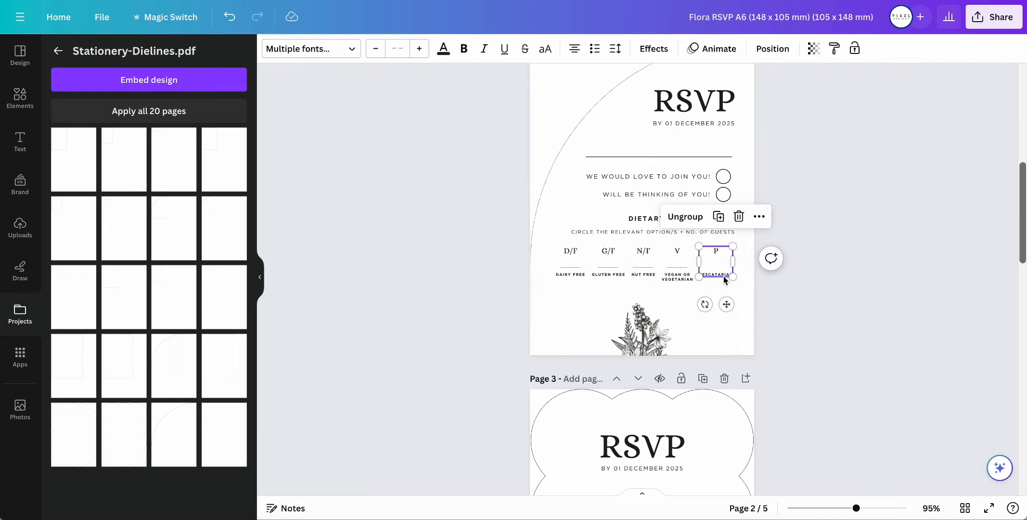
key("Delete")
left_click(738, 279)
Try shifting the four remaining dietary options on page 2 to the right as one selection, and undo the move
left_click_drag(776, 285, 544, 235)
left_click(545, 190, "shift")
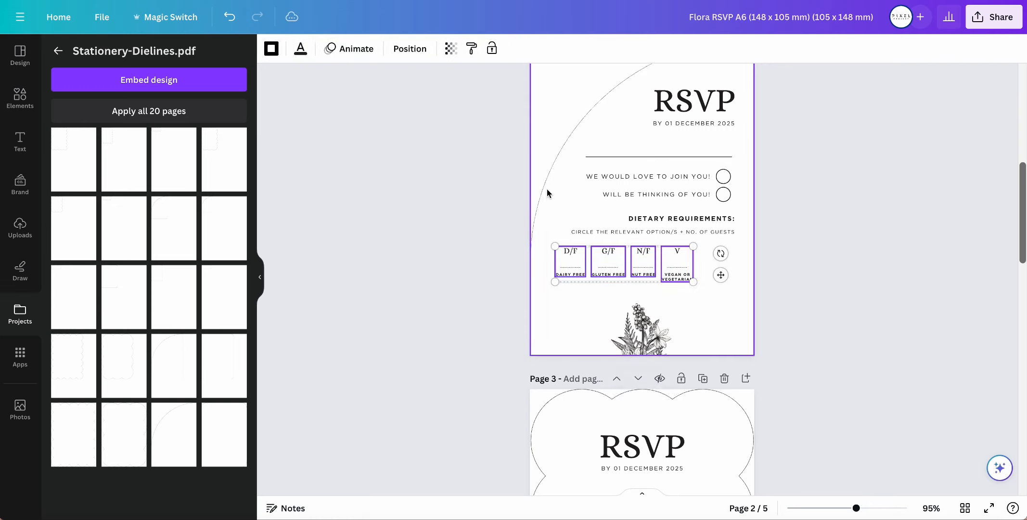
left_click_drag(677, 271, 694, 278)
left_click(886, 288)
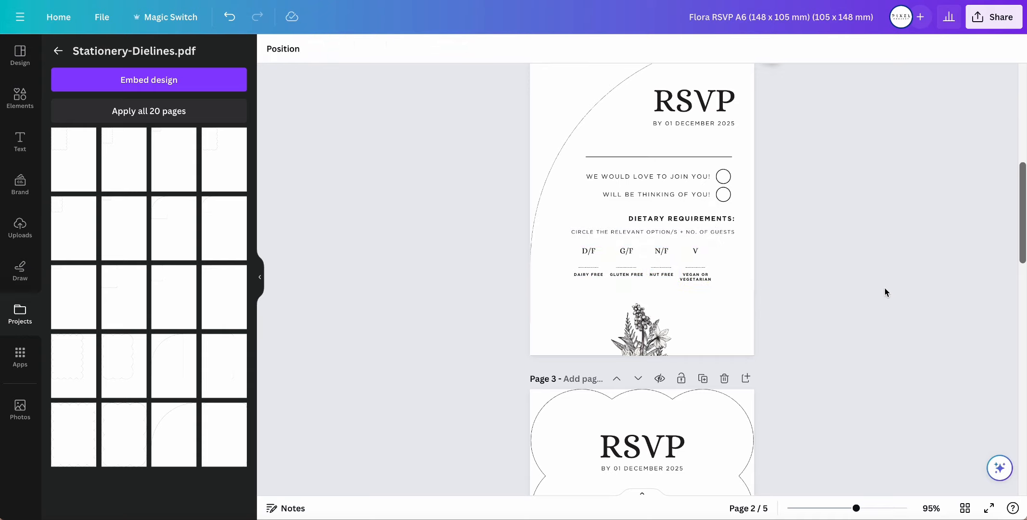
key("ctrl+z")
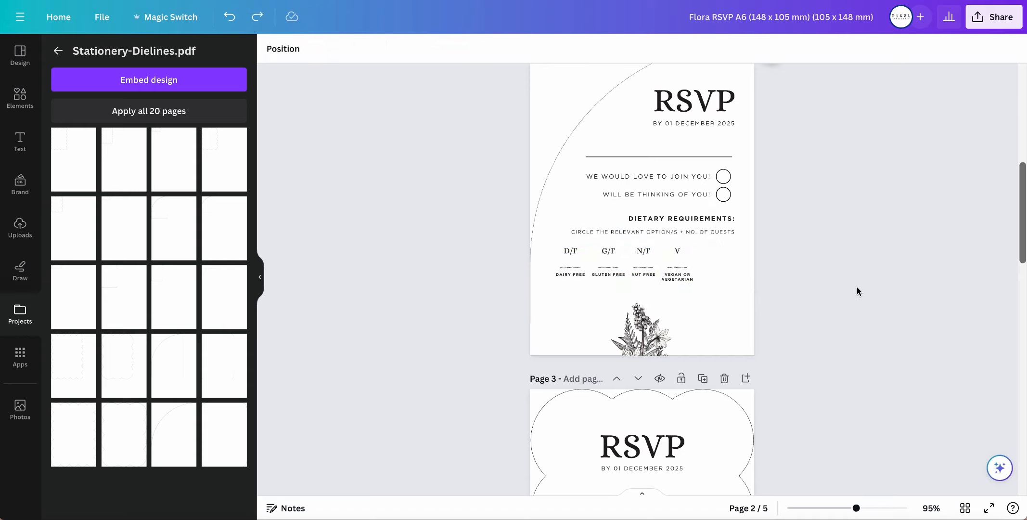
Delete the gluten free, nut free and vegan or vegetarian options from page 2, keeping only the dairy free option
left_click_drag(791, 290, 590, 256)
left_click(543, 184, "shift")
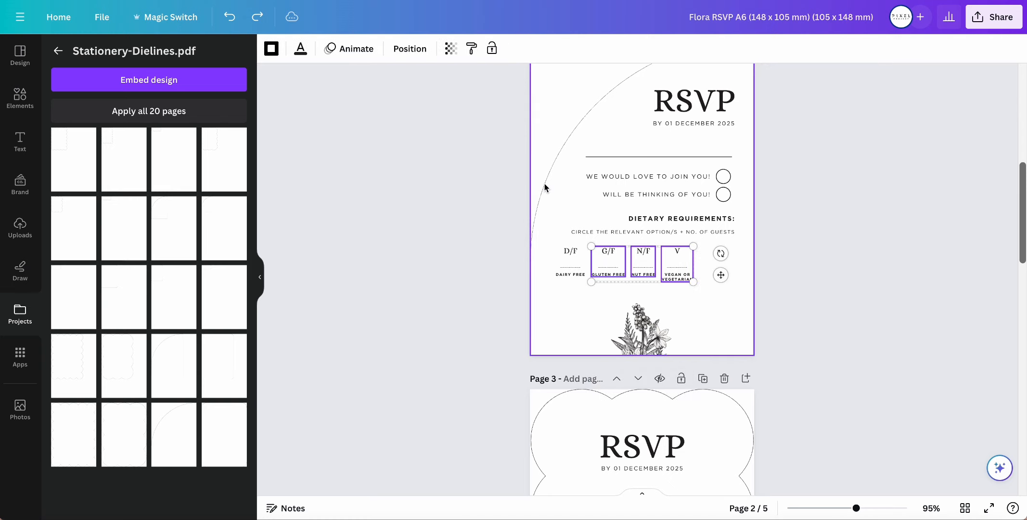
key("Delete")
Ungroup the dairy free option on page 2 into its separate text and line elements
left_click(574, 254)
left_click(577, 267)
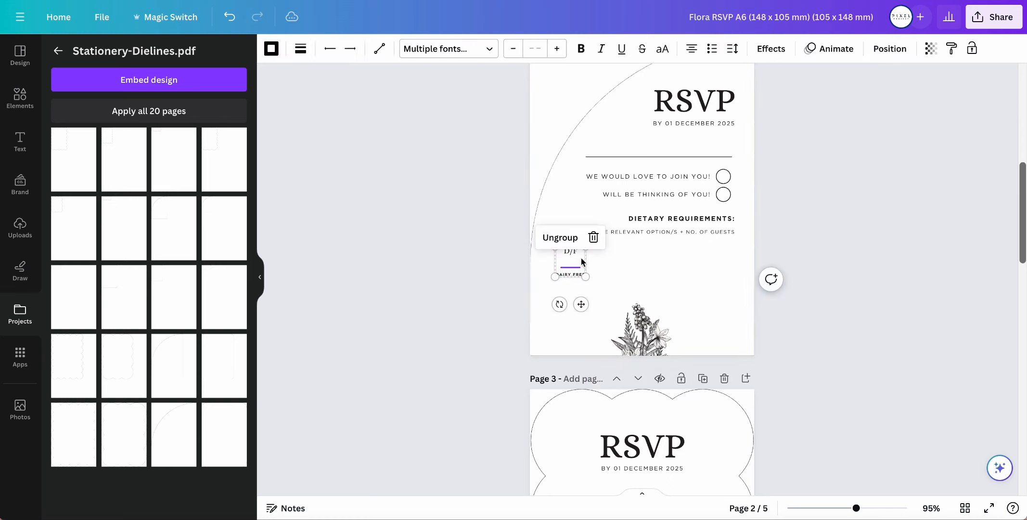
left_click(560, 238)
left_click(775, 284)
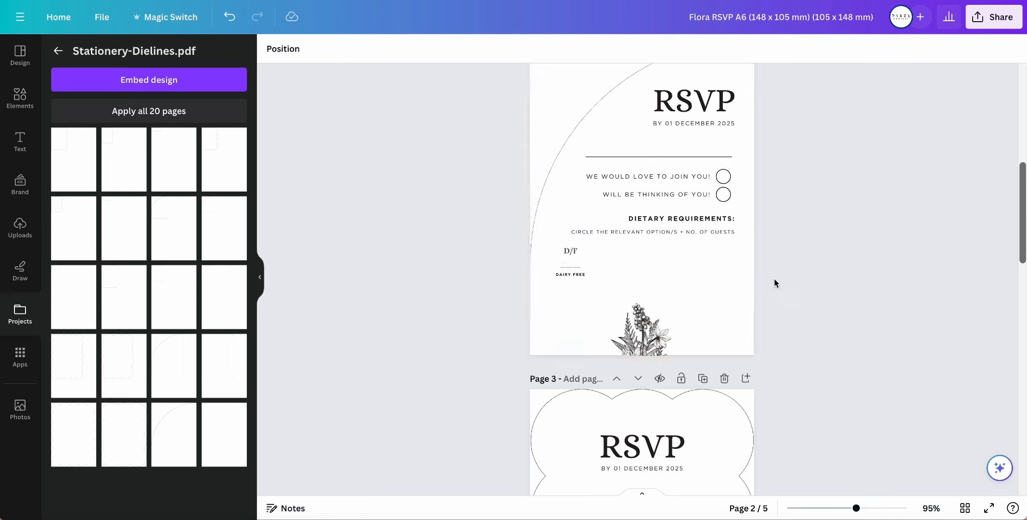
Widen the D/F text box across the card and replace its text with "DIETARY NOTES:"
left_click(574, 251)
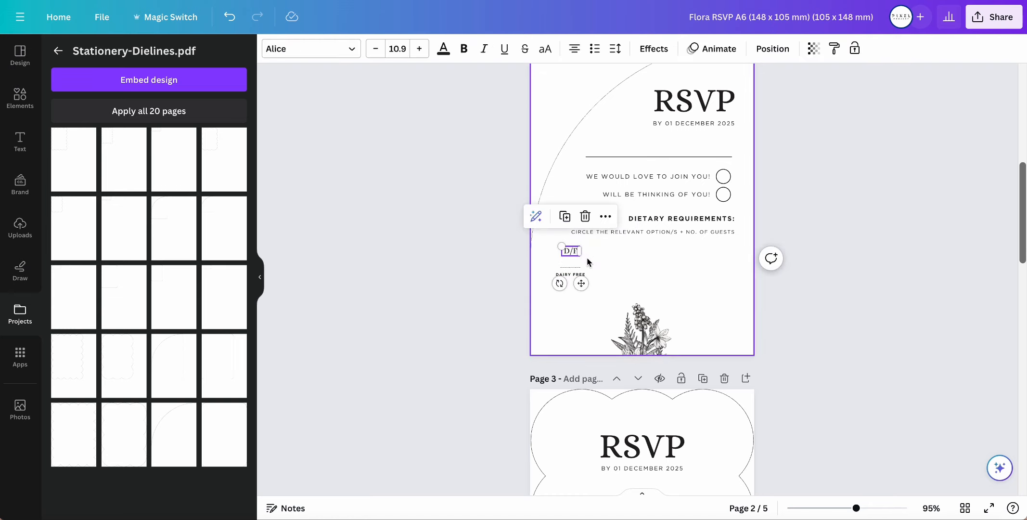
left_click_drag(582, 250, 717, 253)
double_click(645, 253)
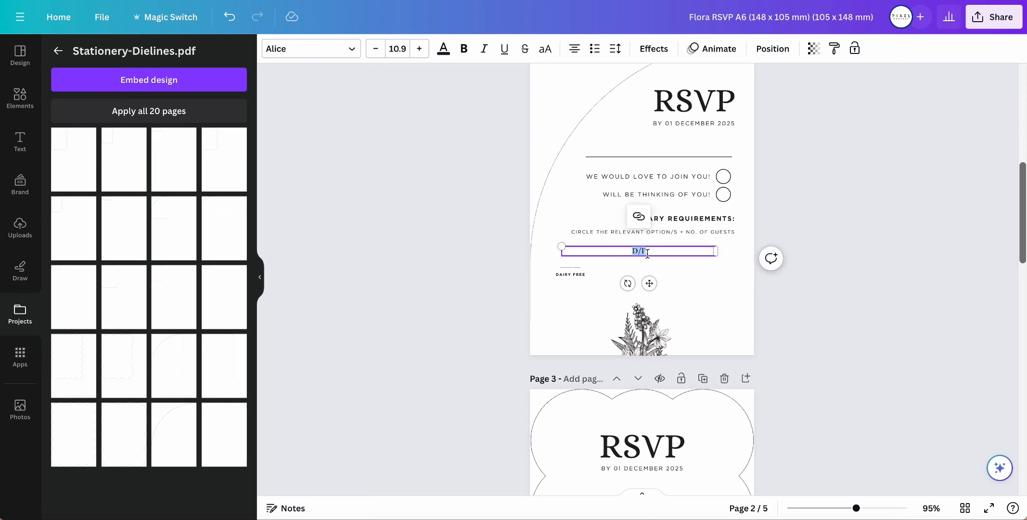
type("DIAR")
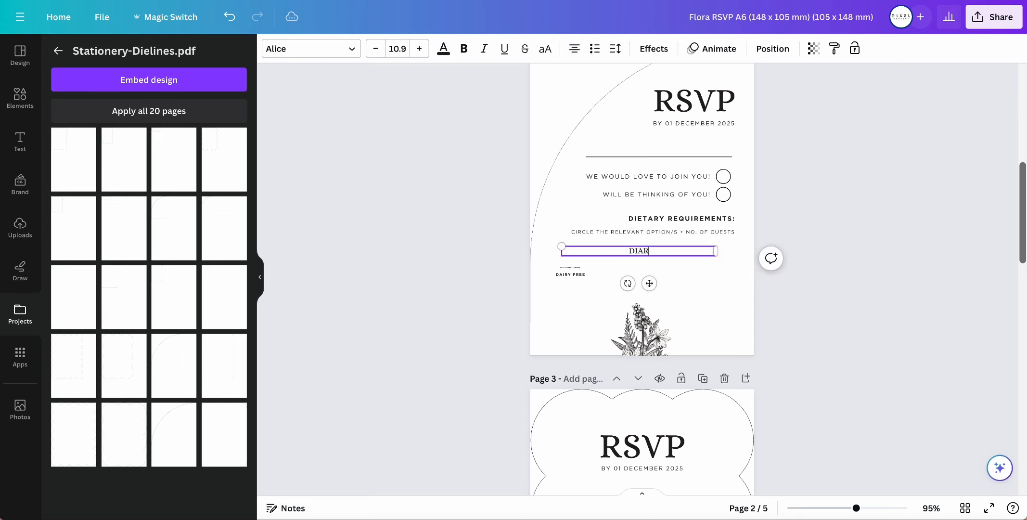
type("TARY NOTES:")
Delete the DAIRY FREE label and reshape the short line into a long writing line below the notes heading
left_click(580, 275)
key("Delete")
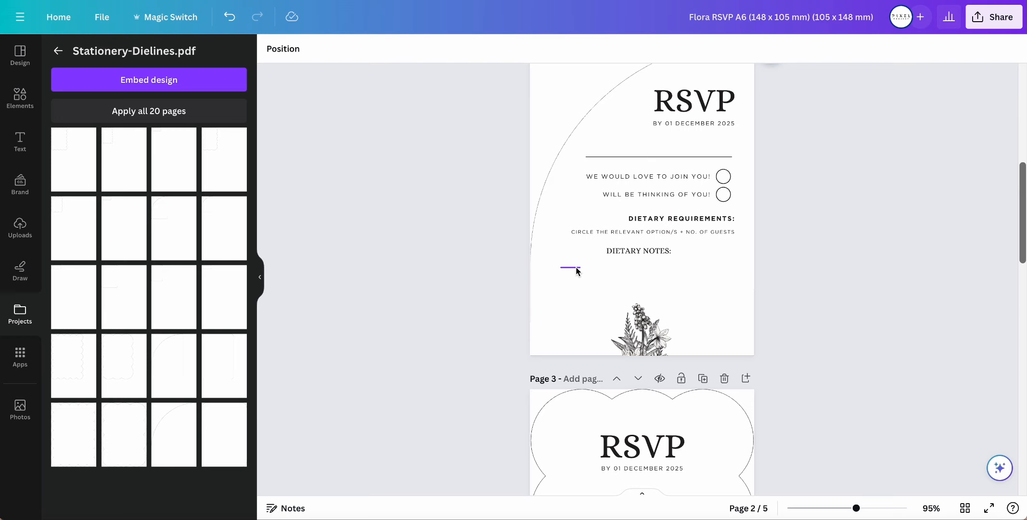
left_click(575, 268)
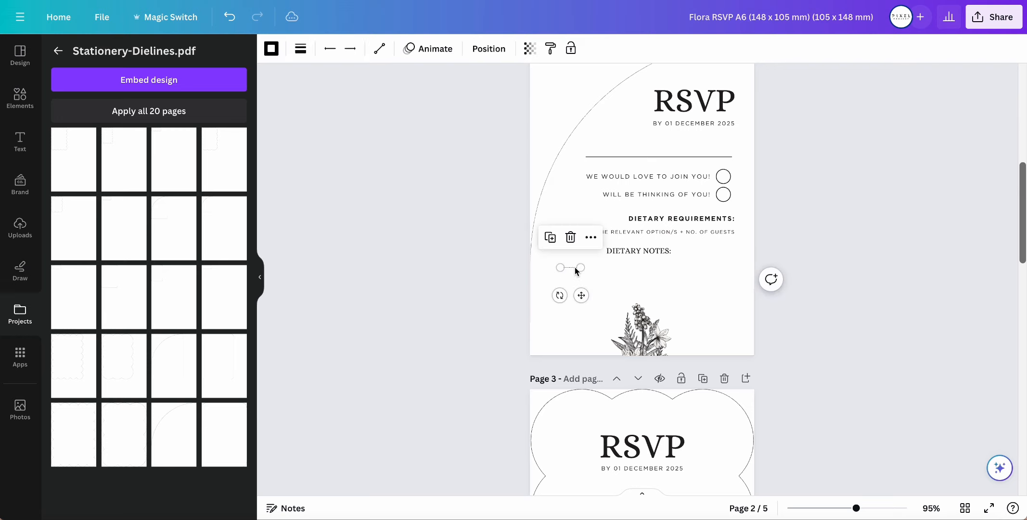
key("Delete")
left_click(573, 271)
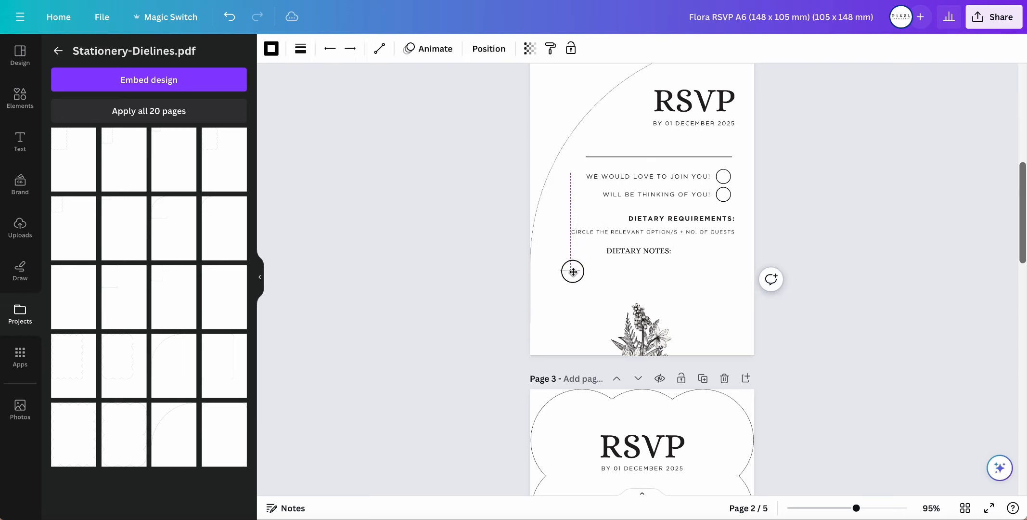
left_click_drag(581, 275, 732, 284)
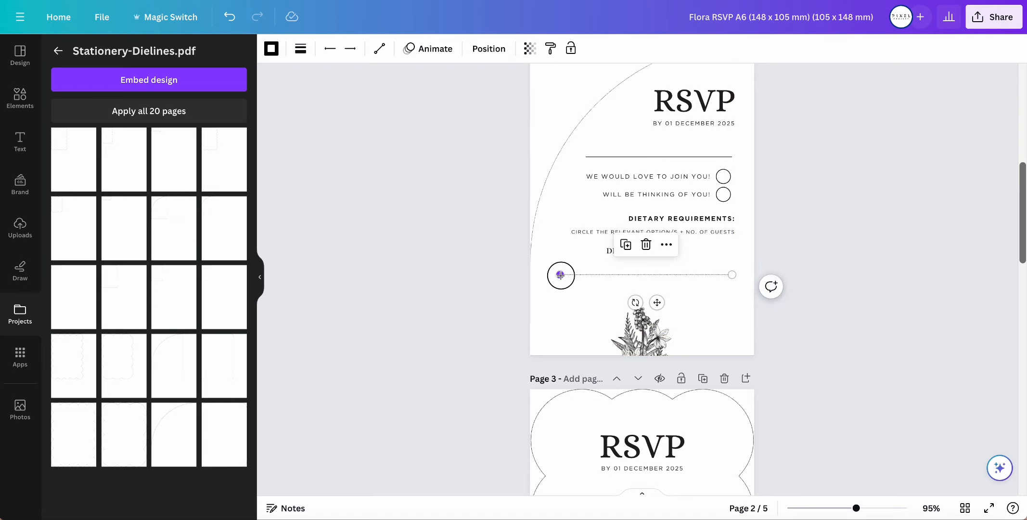
left_click_drag(560, 275, 570, 275)
left_click(799, 288)
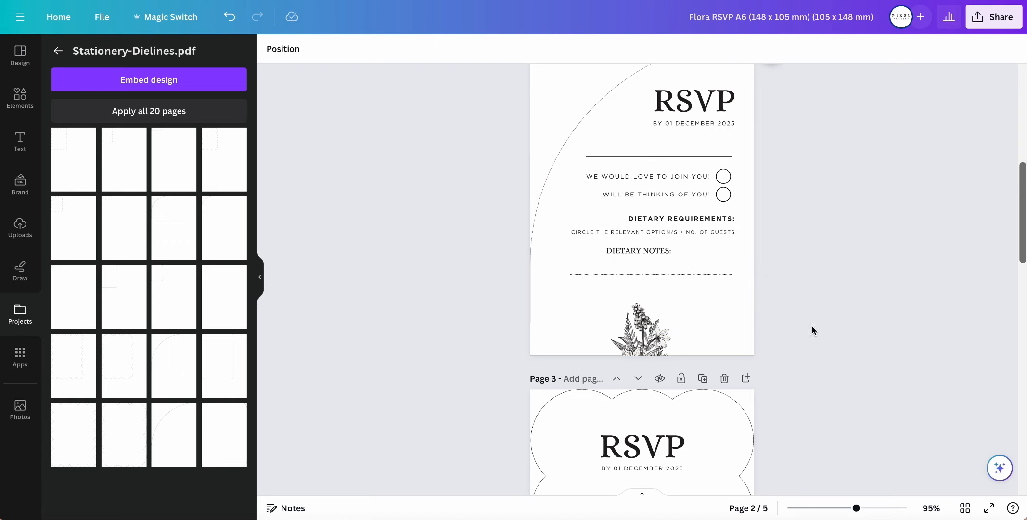
Right-align the DIETARY NOTES: text and line up its right edge with the text above it
left_click_drag(658, 252, 674, 251)
left_click(765, 49)
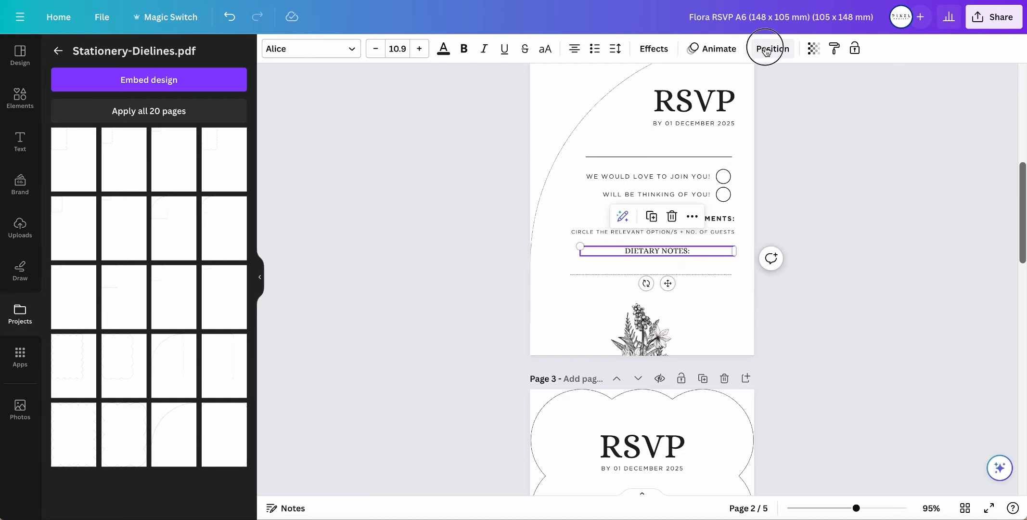
left_click(196, 204)
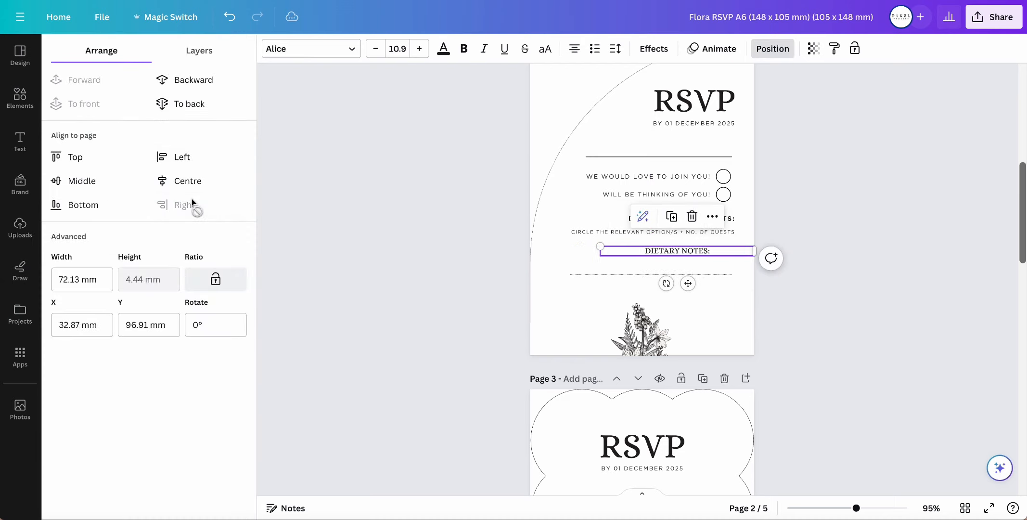
left_click(574, 50)
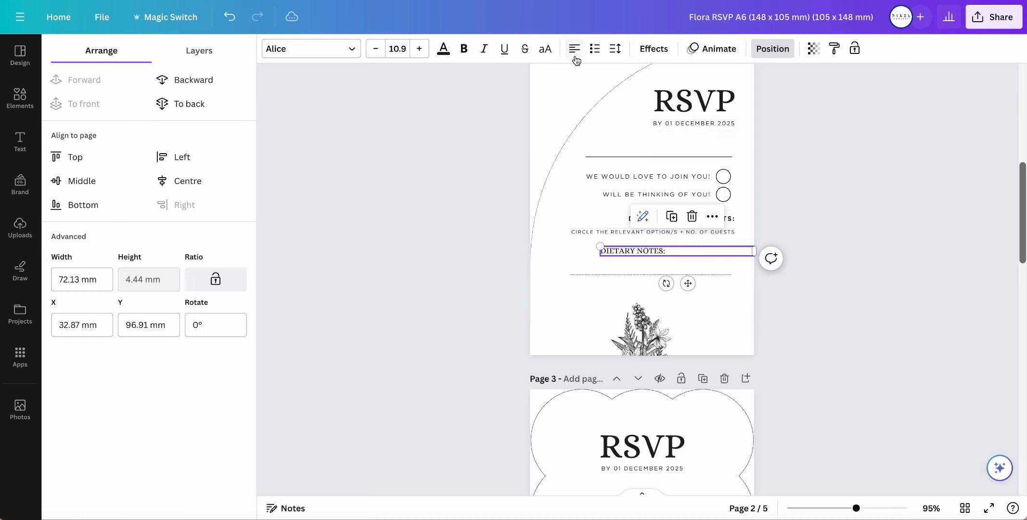
left_click(574, 50)
left_click_drag(731, 253, 715, 249)
left_click(813, 306)
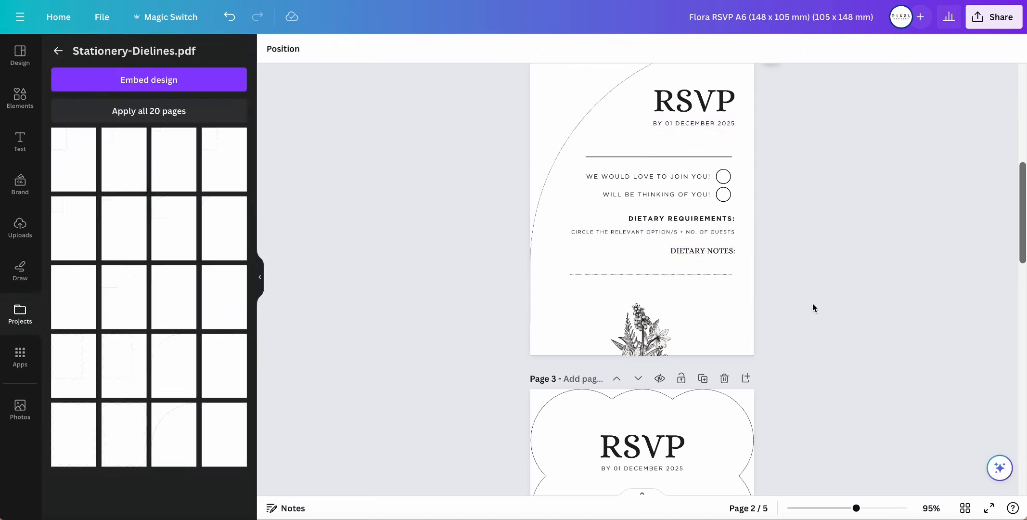
Move the DIETARY NOTES: text and its writing line slightly further down the card
left_click(722, 250)
mouse_move(721, 250)
left_mouse_down()
mouse_move(718, 279)
mouse_move(720, 258)
left_mouse_up()
left_click(801, 290)
left_click(868, 325)
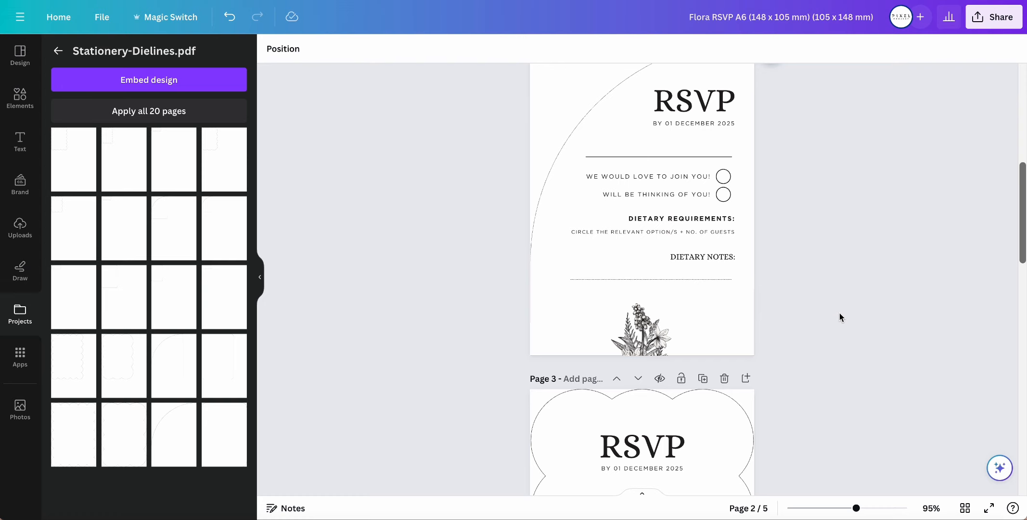
Undo all the dietary section edits on page 2 back to the original five options
key("ctrl+z")
key("ctrl+z")
key("ctrl+z")
key("ctrl+z")
key("ctrl+z")
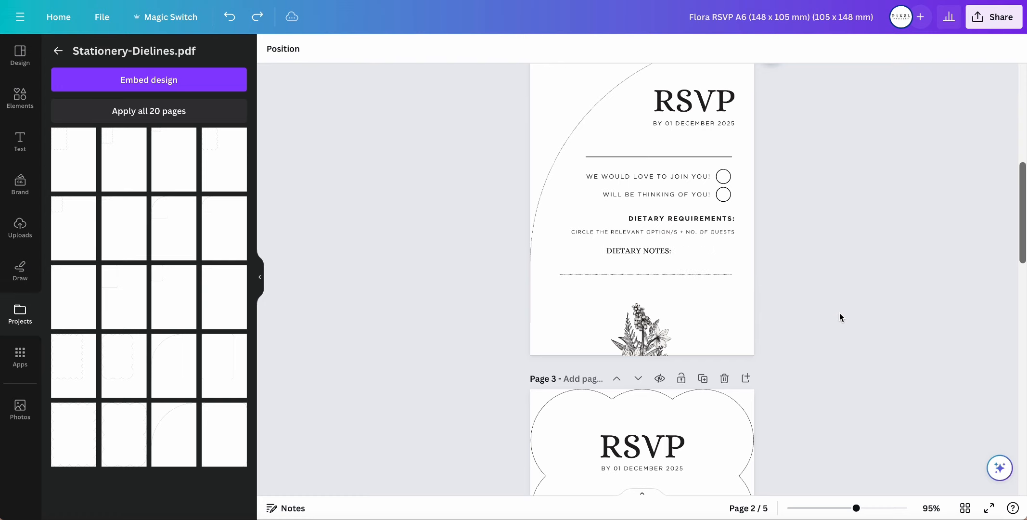
key("ctrl+z")
key("ctrl+z")
key("ctrl+z")
key("ctrl+z")
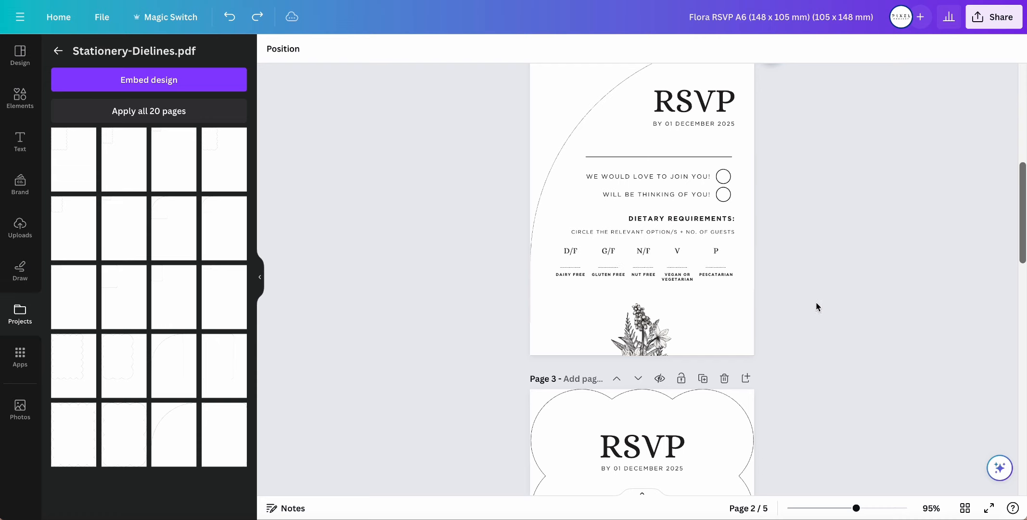
Duplicate page 5 of the RSVP design and delete the RSVP heading from the copy
scroll(818, 311, "down", 5)
scroll(818, 310, "down", 9)
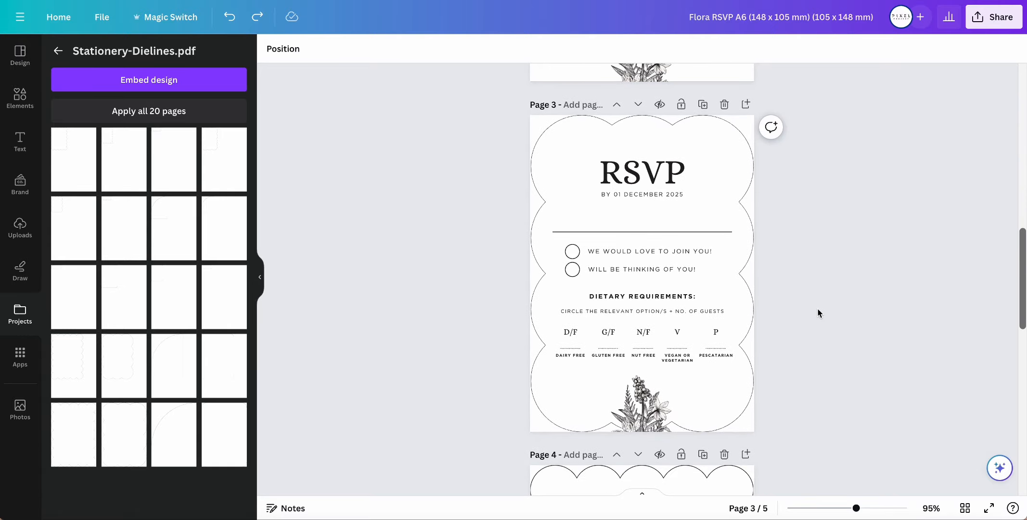
scroll(817, 308, "down", 6)
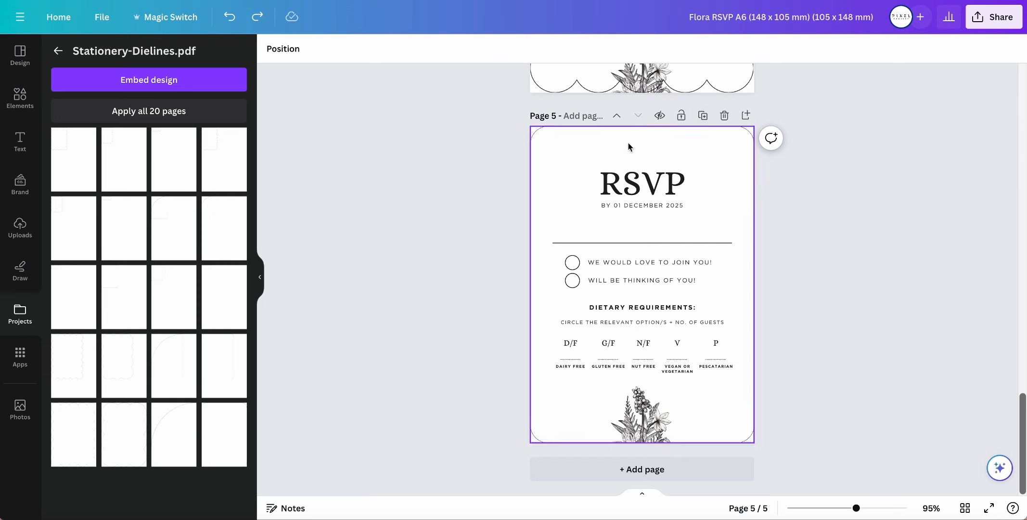
left_click(702, 115)
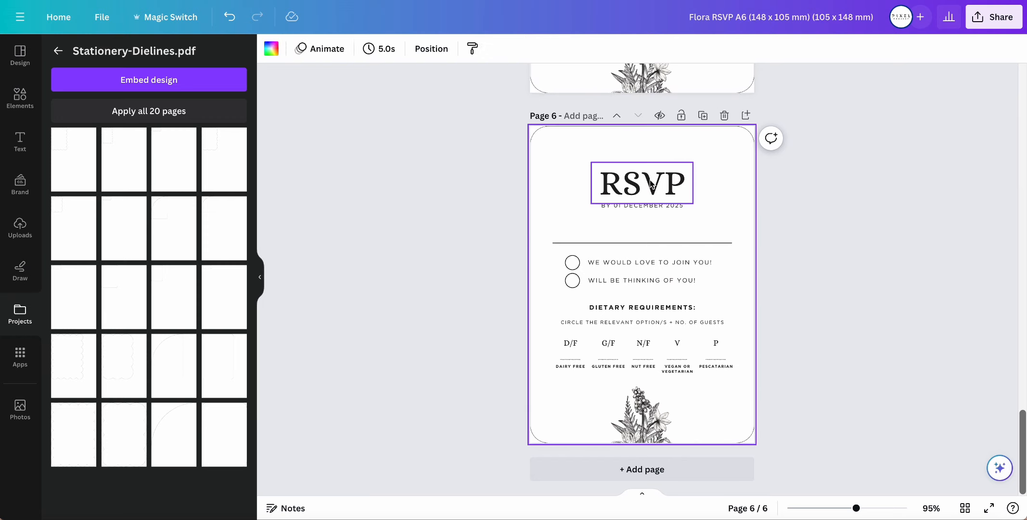
left_click(625, 183)
key("Delete")
Clear the remaining text and artwork from page 6, keeping only the rounded border, and delete the page
left_click_drag(579, 181, 675, 355)
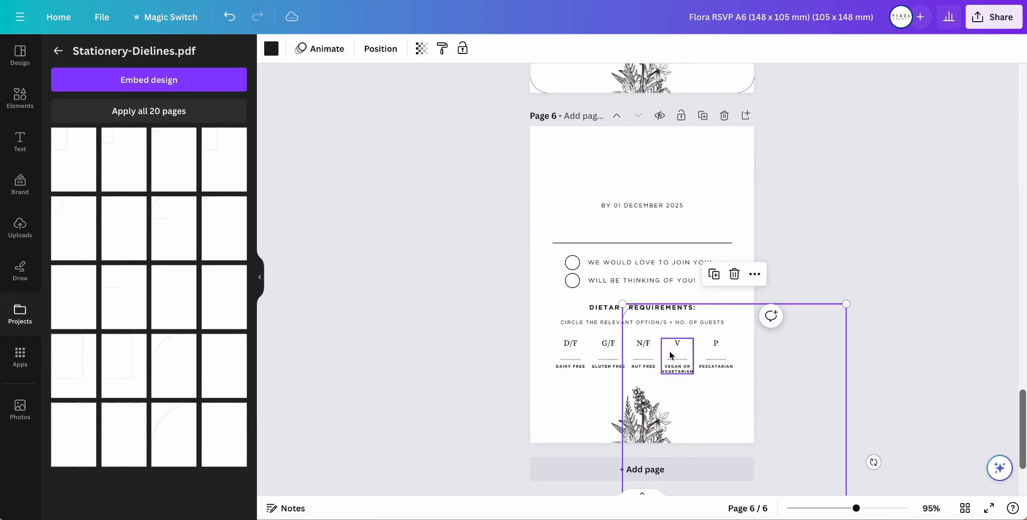
key("ctrl+z")
left_click_drag(476, 154, 794, 469)
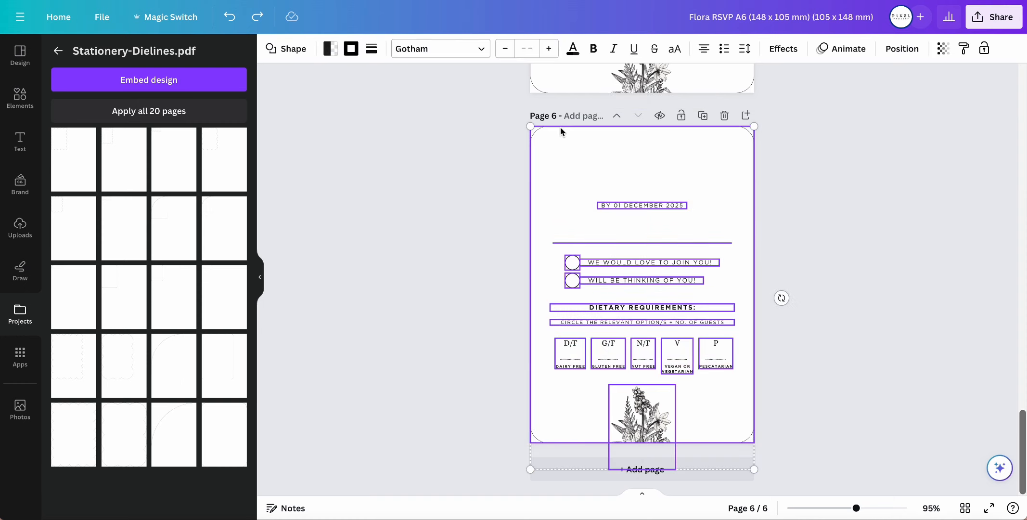
key("Delete")
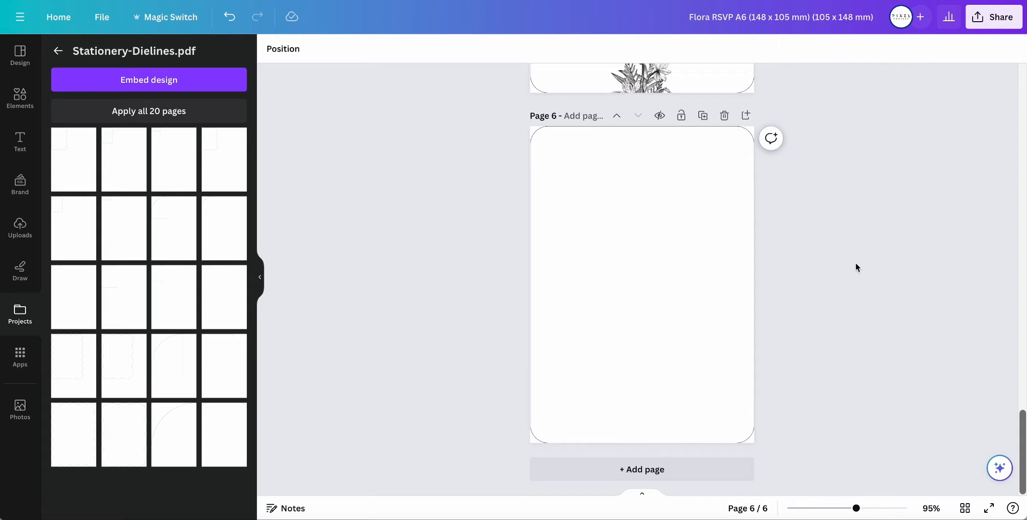
left_click(724, 115)
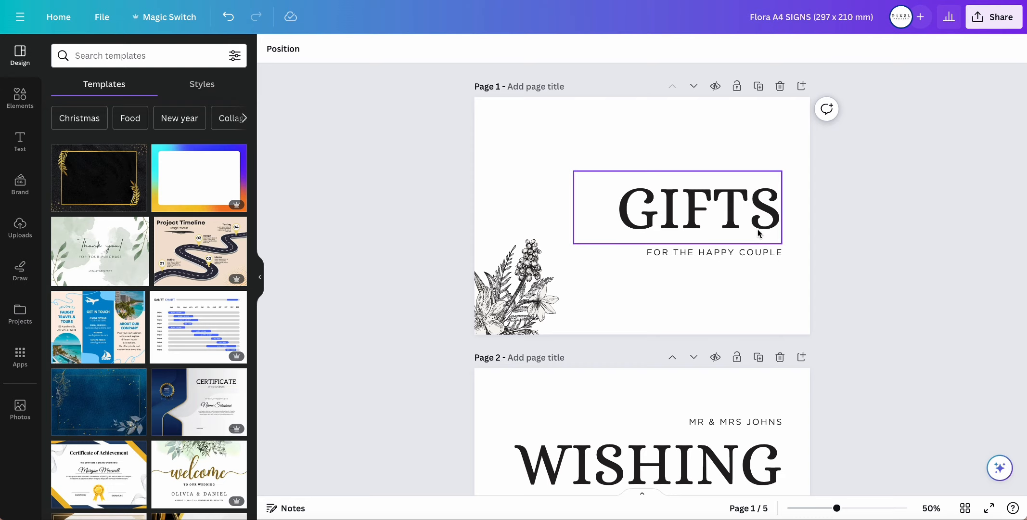
Examine the A4 sign pages and the DESSERT heading and SWEETS FOR MY SWEET text on page 3
scroll(757, 234, "down", 7)
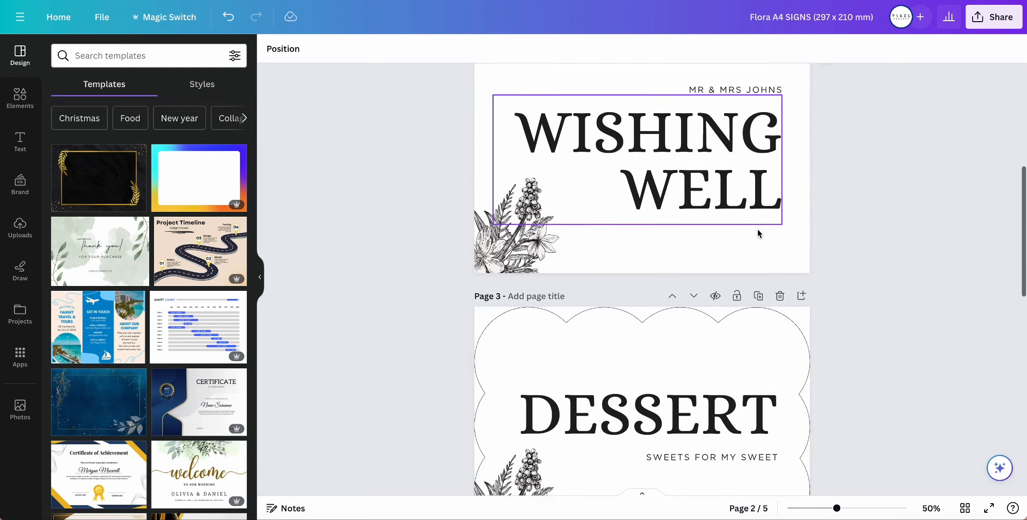
scroll(758, 230, "down", 2)
double_click(758, 346)
left_click_drag(758, 346, 726, 194)
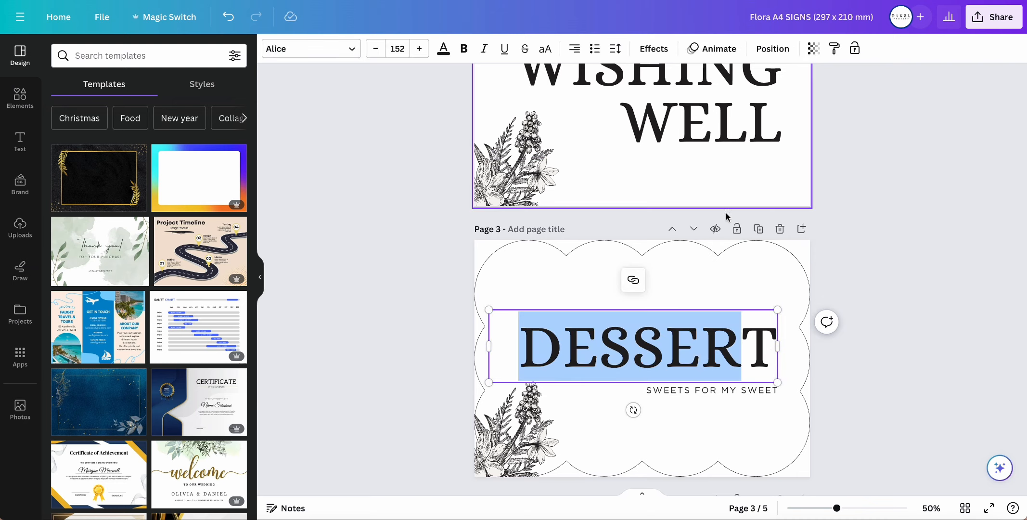
double_click(752, 390)
scroll(739, 198, "up", 2)
scroll(712, 192, "down", 5)
scroll(681, 185, "up", 2)
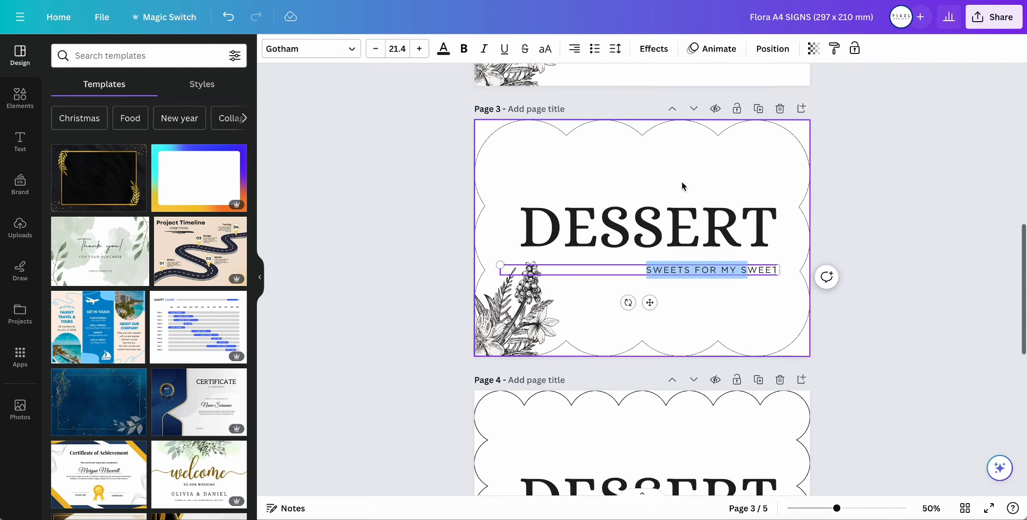
left_click(688, 162)
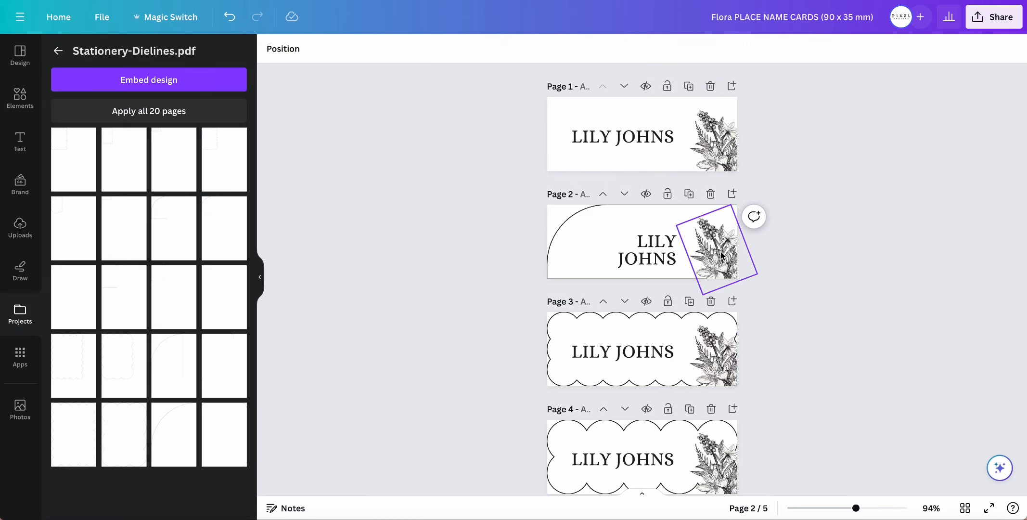
Look through the border variations in the place name cards design
scroll(717, 266, "down", 4)
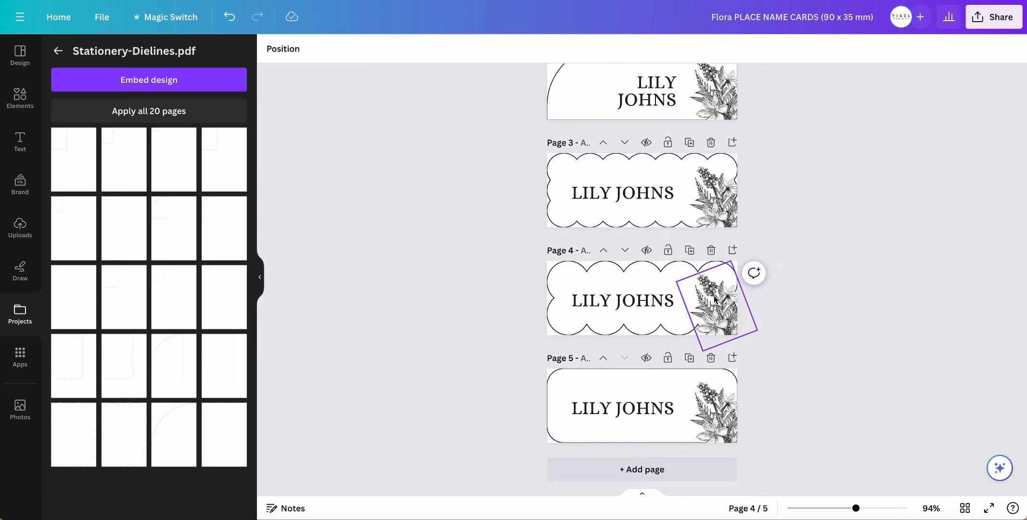
Delete the floral artwork from page 2 of the place name cards
scroll(716, 299, "up", 4)
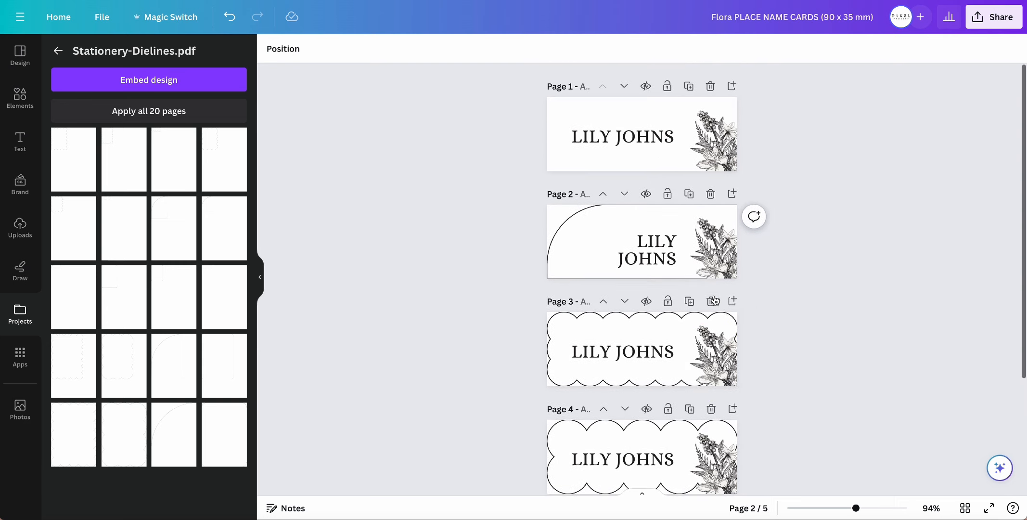
scroll(714, 295, "down", 1)
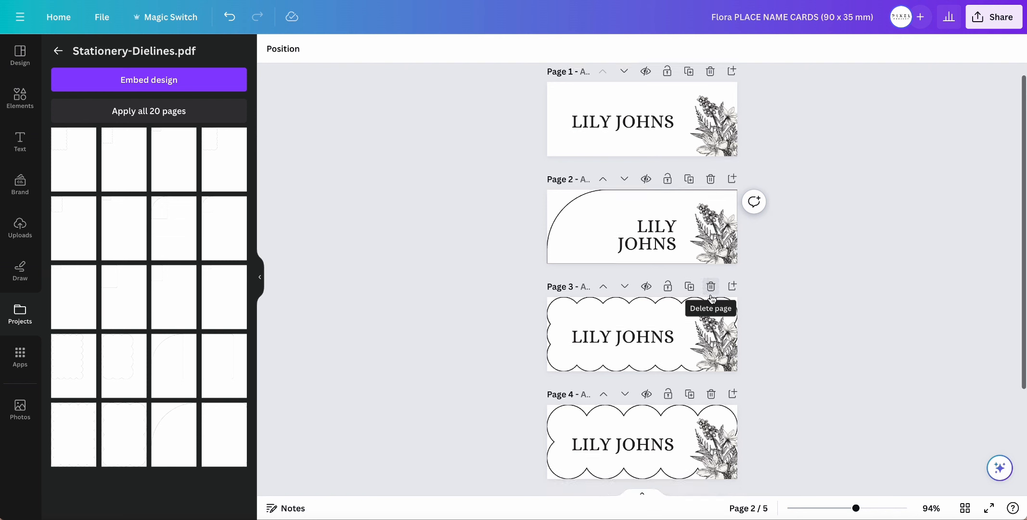
left_click(663, 214)
left_click(662, 215)
left_click_drag(630, 214, 679, 236)
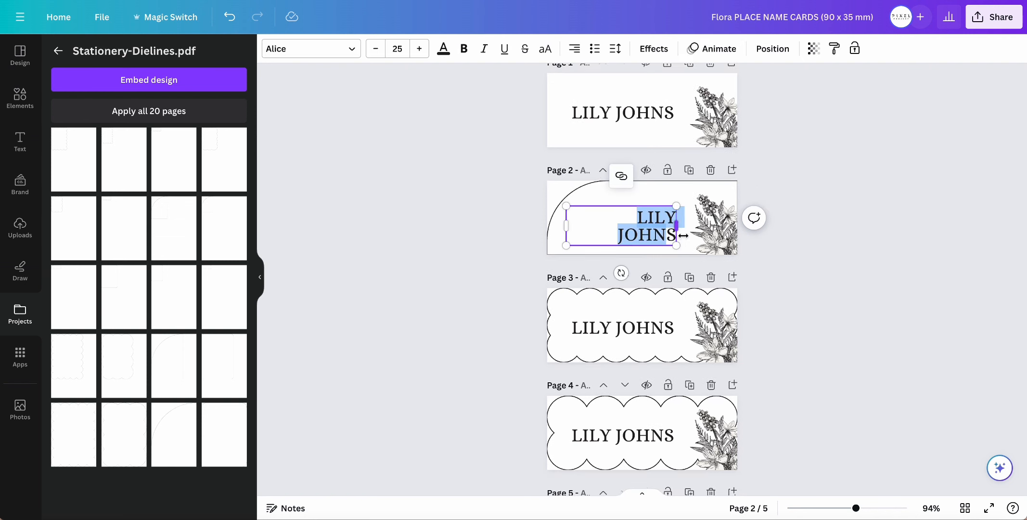
left_click(751, 251)
left_click(726, 244)
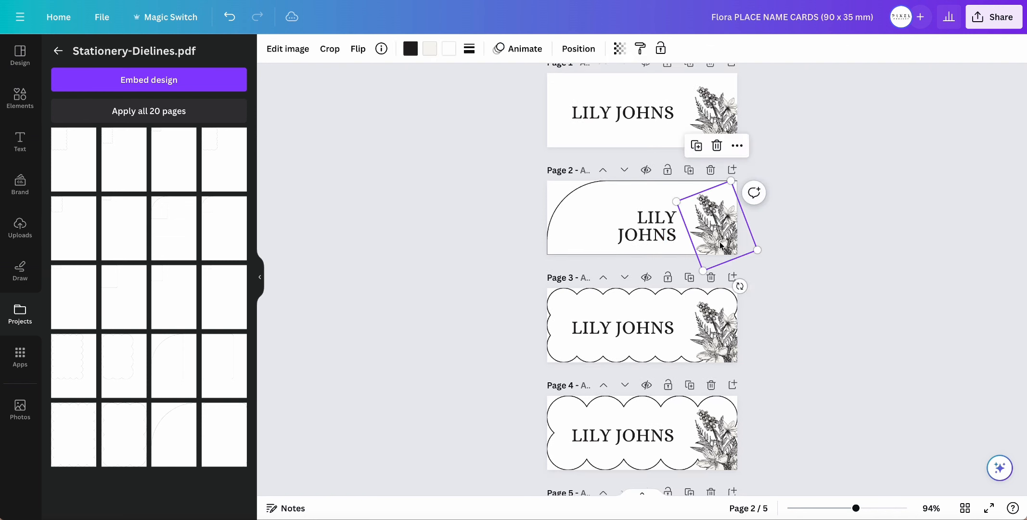
key("Delete")
Widen the name's text box on page 2, join the name onto one line and reposition it within the arched border
left_click(675, 232)
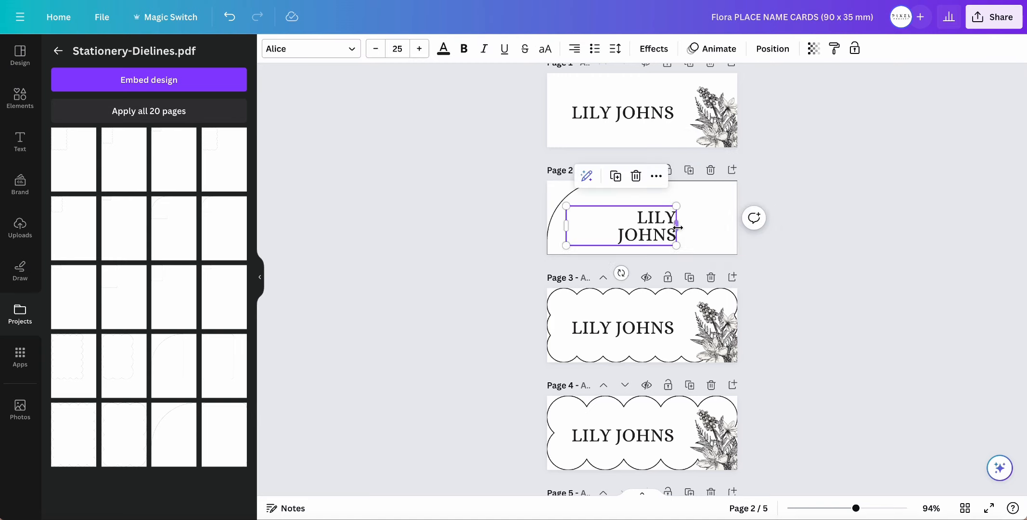
left_click_drag(677, 227, 716, 225)
double_click(655, 235)
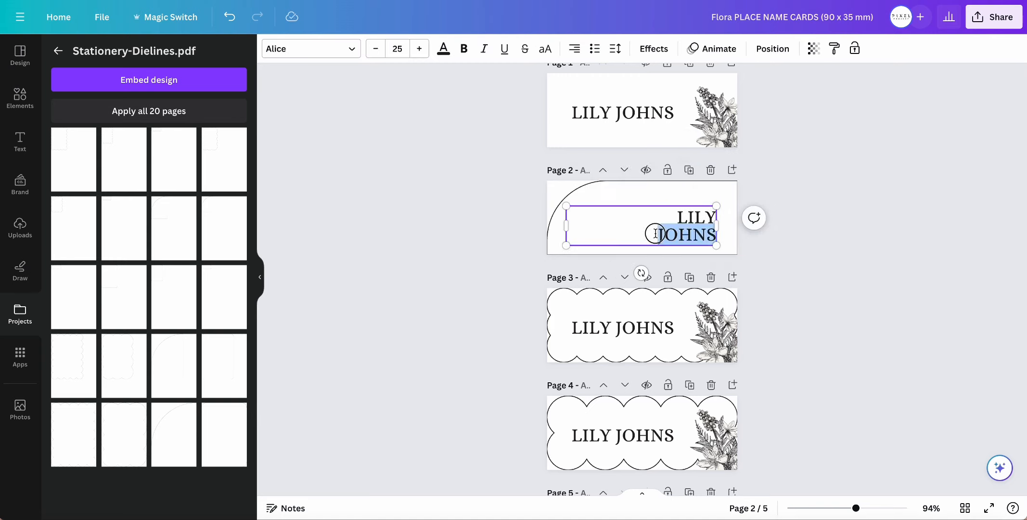
key("Left")
key("BackSpace")
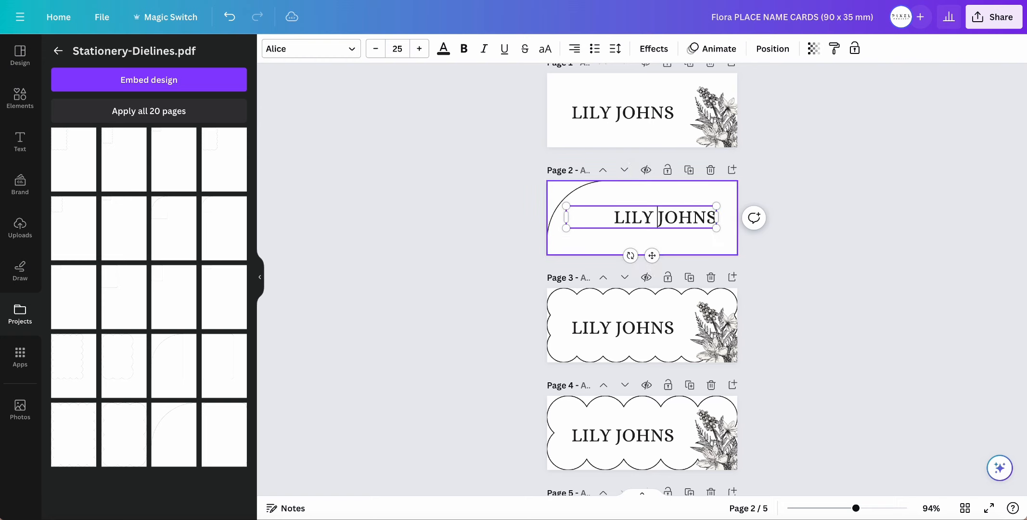
left_click(782, 240)
left_click(709, 221)
left_click_drag(708, 223, 714, 225)
left_click(801, 252)
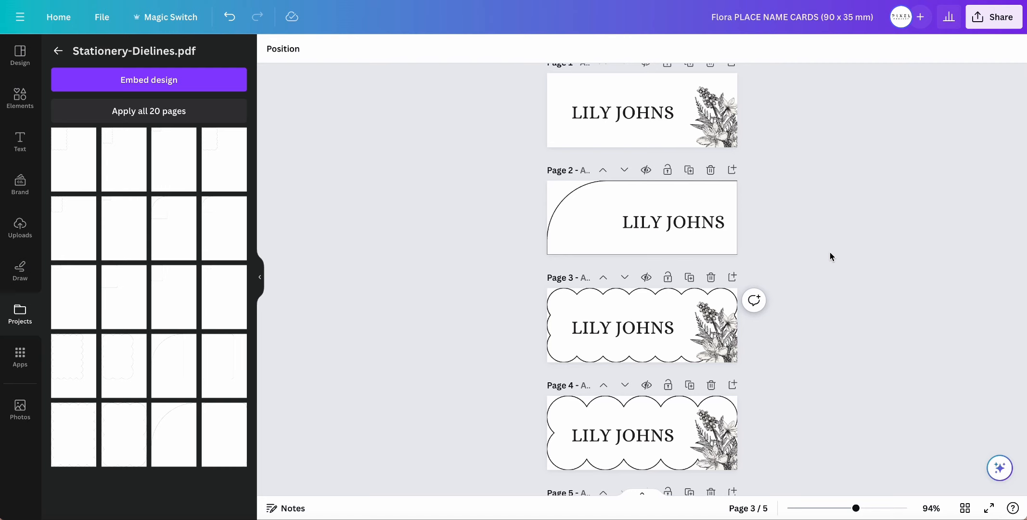
Undo the latest layout changes on page 2 of the place name cards
key("ctrl+z")
key("ctrl+z")
key("ctrl+z")
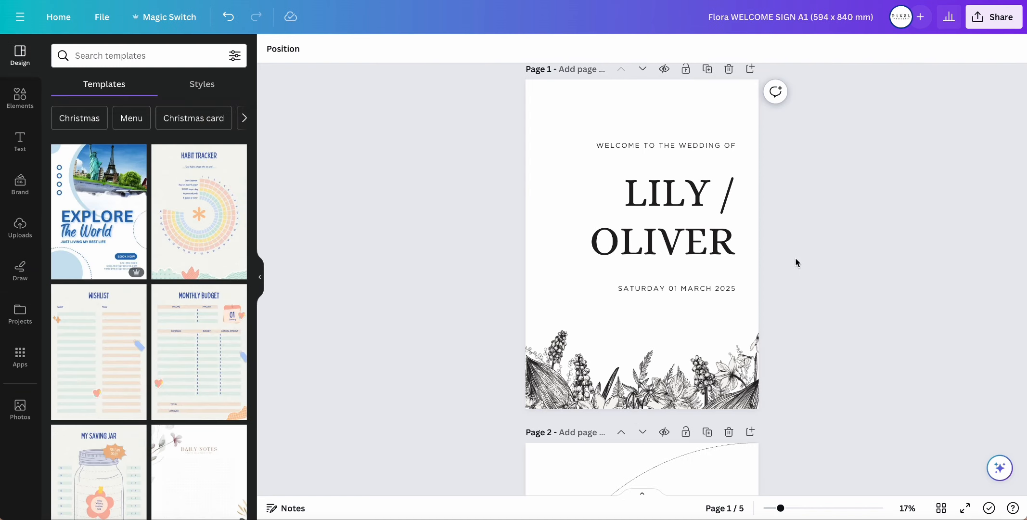
Delete the WELCOME TO THE WEDDING OF text from page 2 of the A1 welcome sign
scroll(795, 259, "down", 1)
scroll(792, 258, "down", 5)
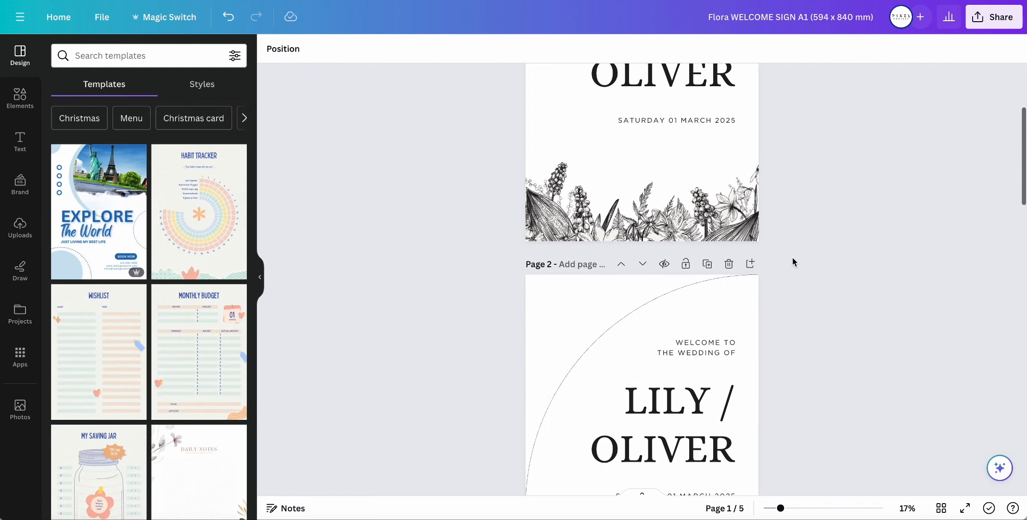
scroll(792, 260, "down", 2)
left_click(706, 270)
key("Escape")
left_click(702, 272)
key("Delete")
Undo the deletion of the welcome text on page 2
scroll(826, 306, "down", 1)
scroll(816, 304, "down", 1)
scroll(817, 305, "up", 2)
key("ctrl+z")
Try page 1 of the welcome sign without its WELCOME TO THE WEDDING OF line and undo the deletion
scroll(818, 305, "up", 2)
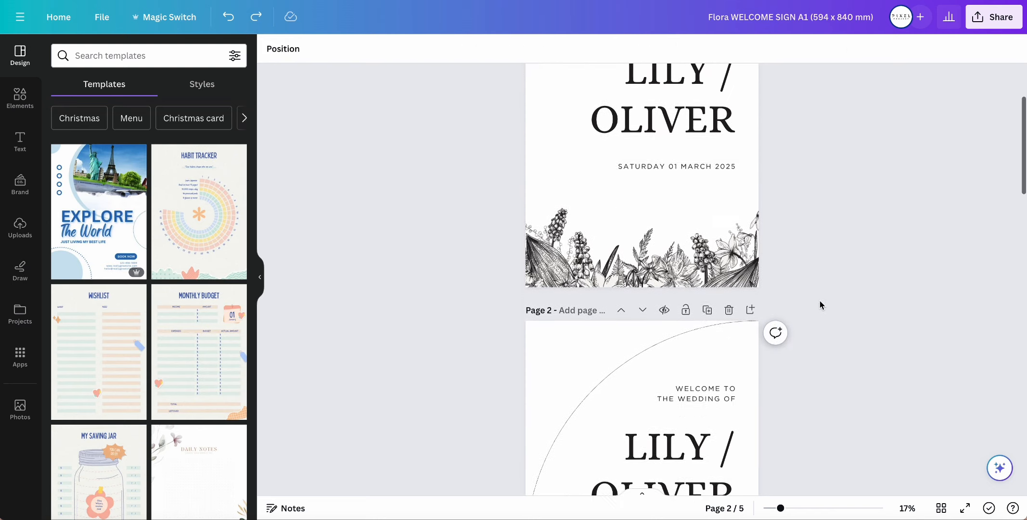
scroll(819, 304, "up", 2)
left_click(694, 115)
key("Delete")
scroll(766, 178, "up", 1)
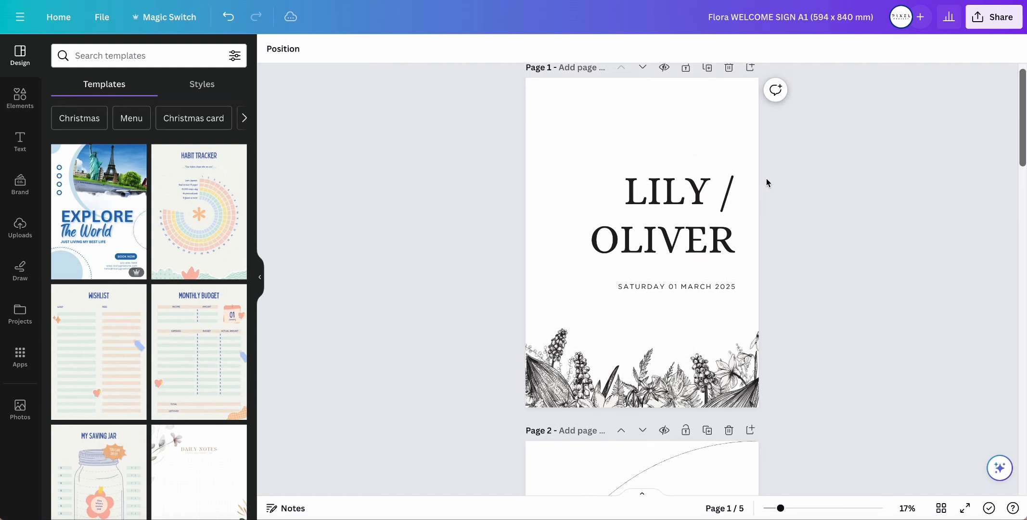
scroll(766, 181, "up", 1)
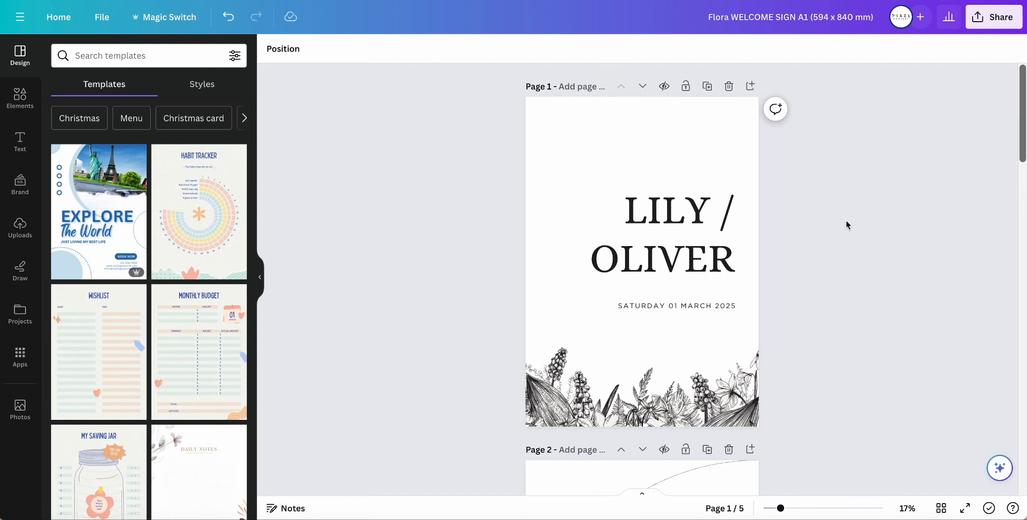
key("ctrl+z")
Cycle the alignment of the WELCOME TO THE WEDDING OF text on page 3 through the options back to centred
scroll(839, 231, "down", 8)
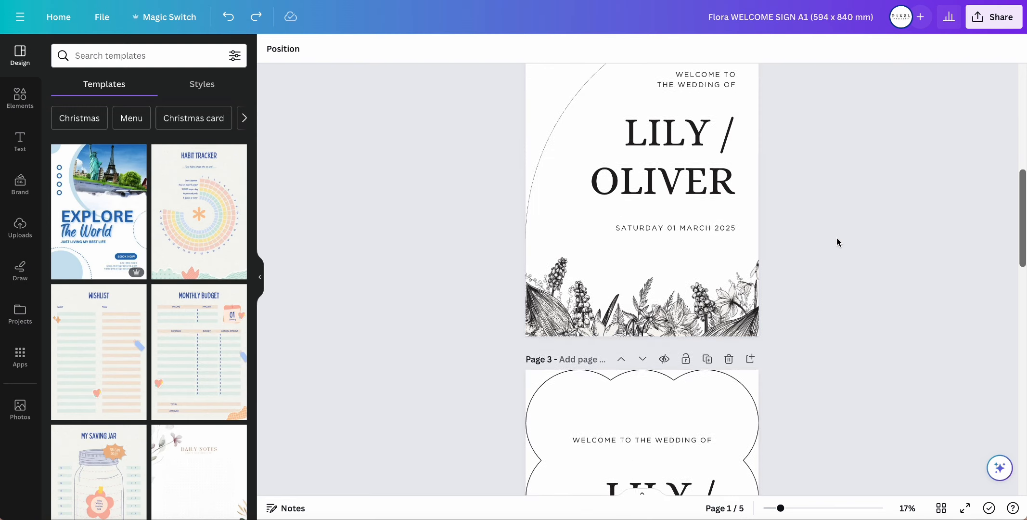
scroll(835, 237, "down", 7)
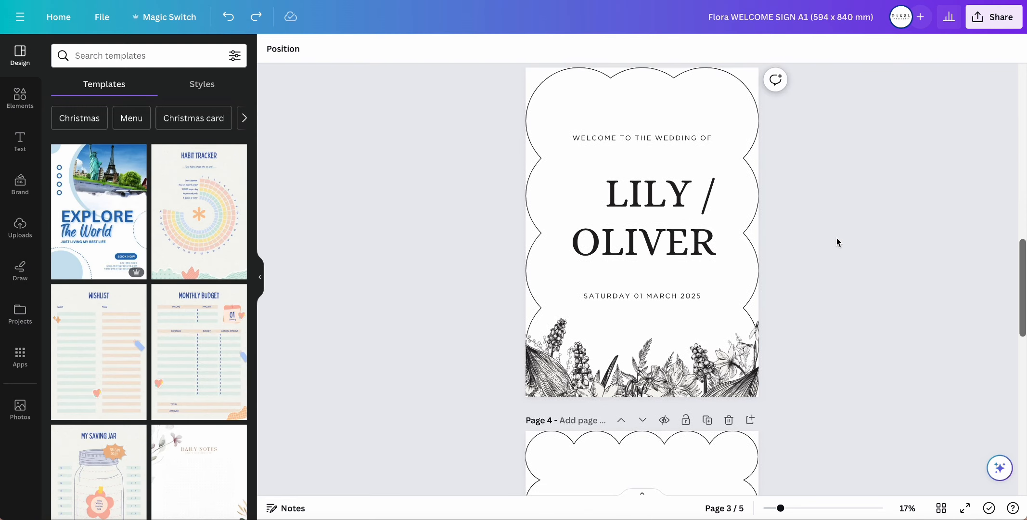
left_click(664, 139)
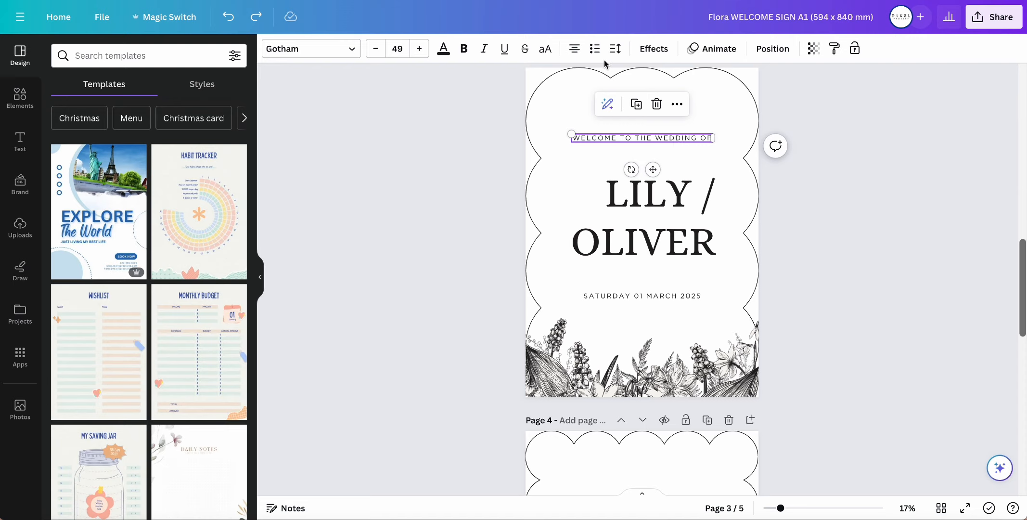
left_click(575, 55)
left_click(575, 52)
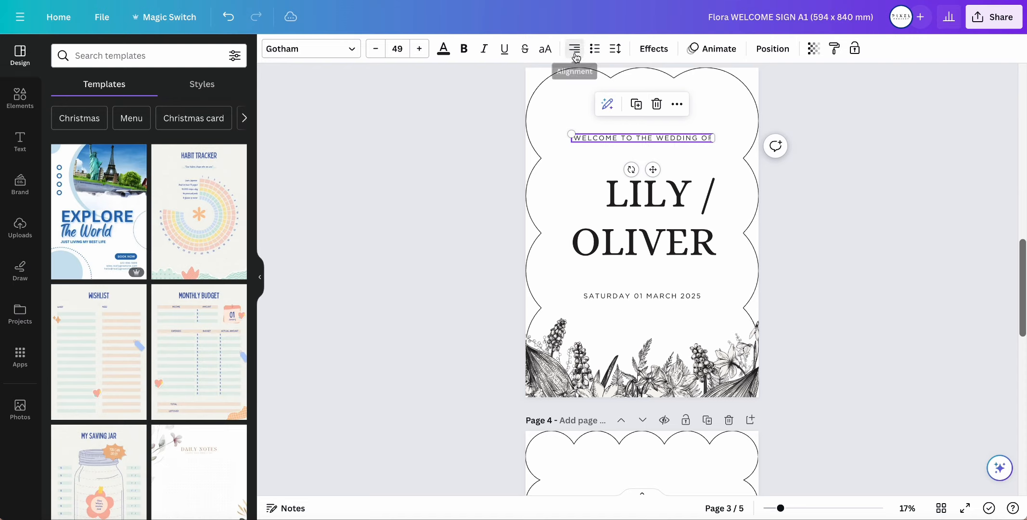
left_click(854, 231)
left_click(627, 135)
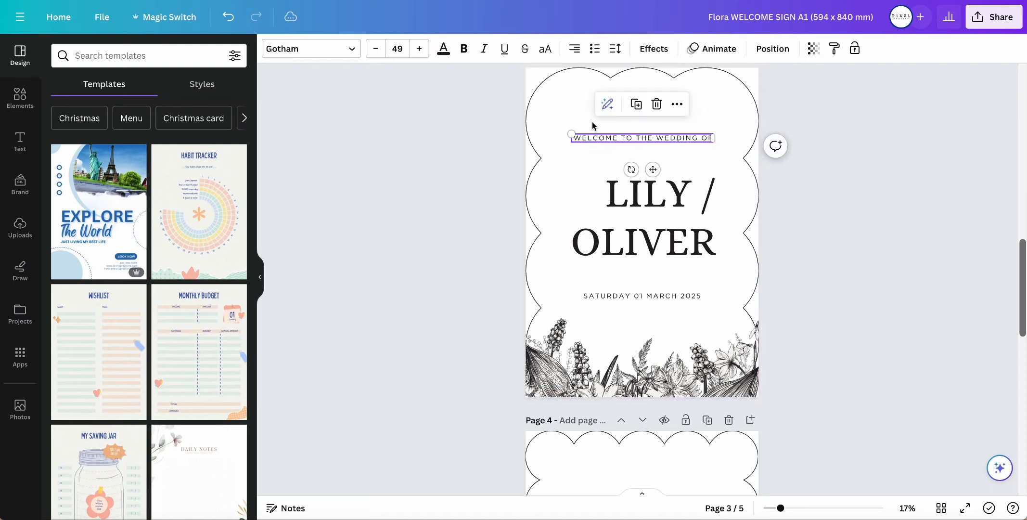
left_click(576, 52)
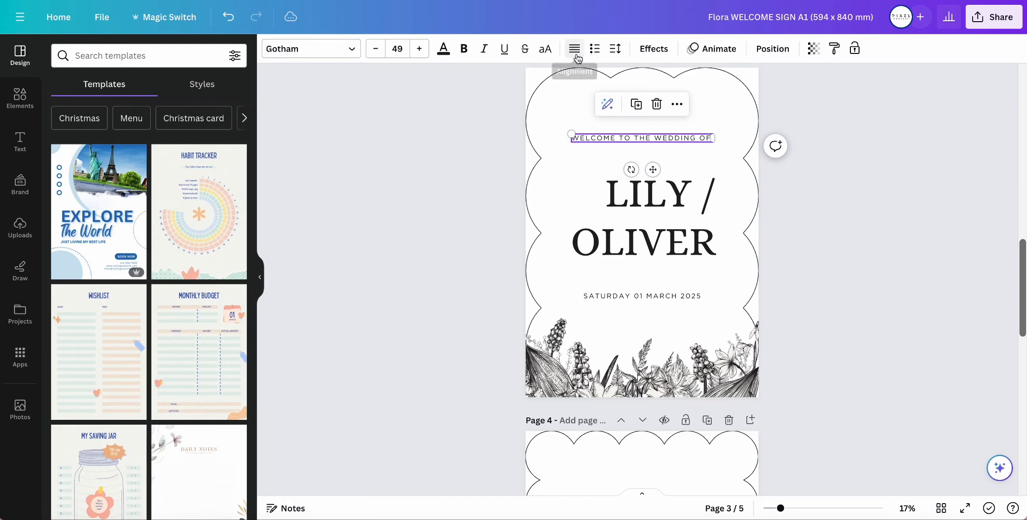
left_click(576, 52)
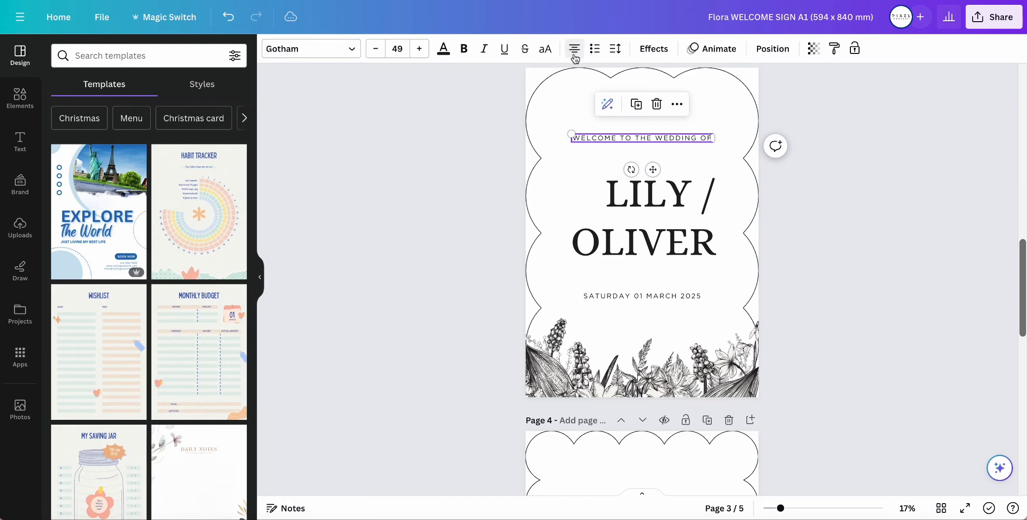
Reduce the font size of the WELCOME TO THE WEDDING OF text on page 3 to 40
left_click(376, 49)
left_click(376, 49)
left_click(376, 49)
left_click(375, 49)
left_click(376, 49)
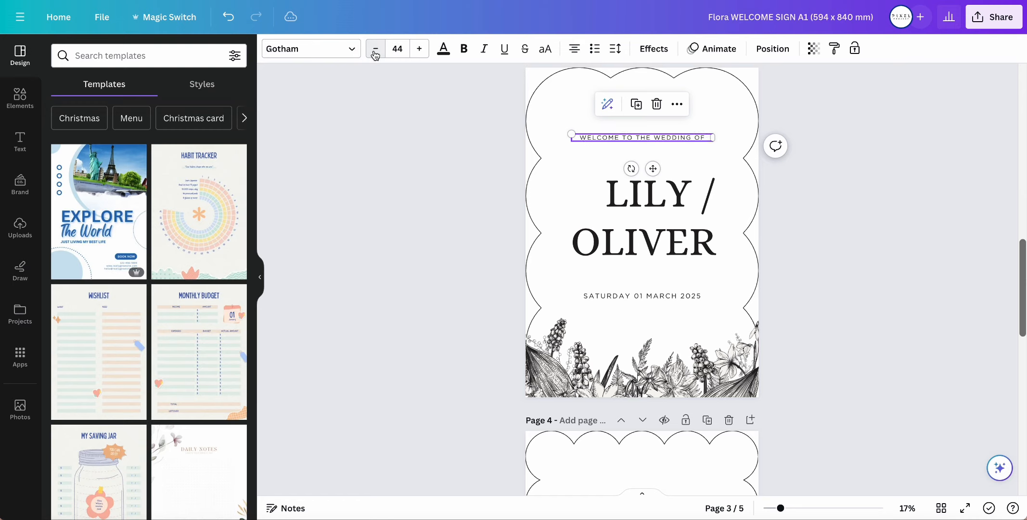
left_click(376, 49)
left_click(376, 49)
left_click(375, 49)
left_click(376, 49)
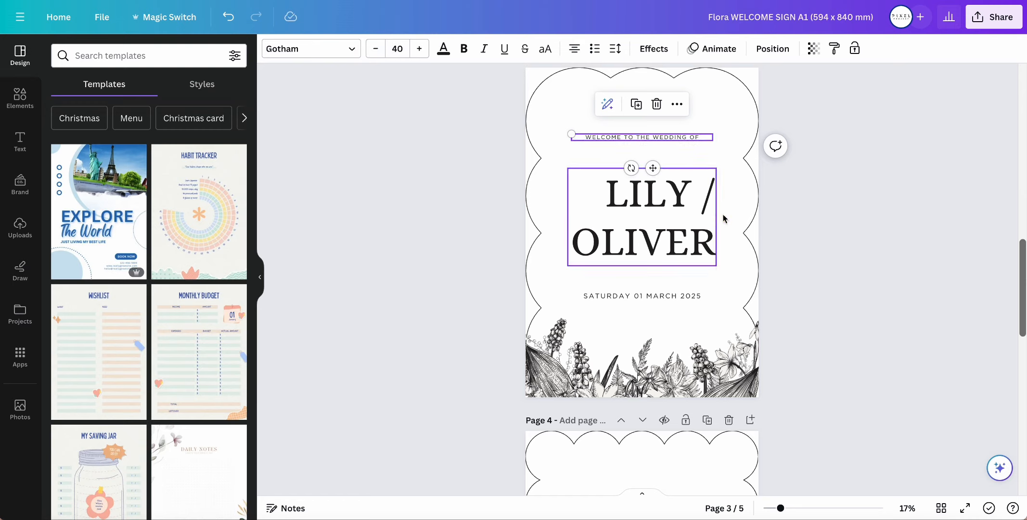
left_click(826, 220)
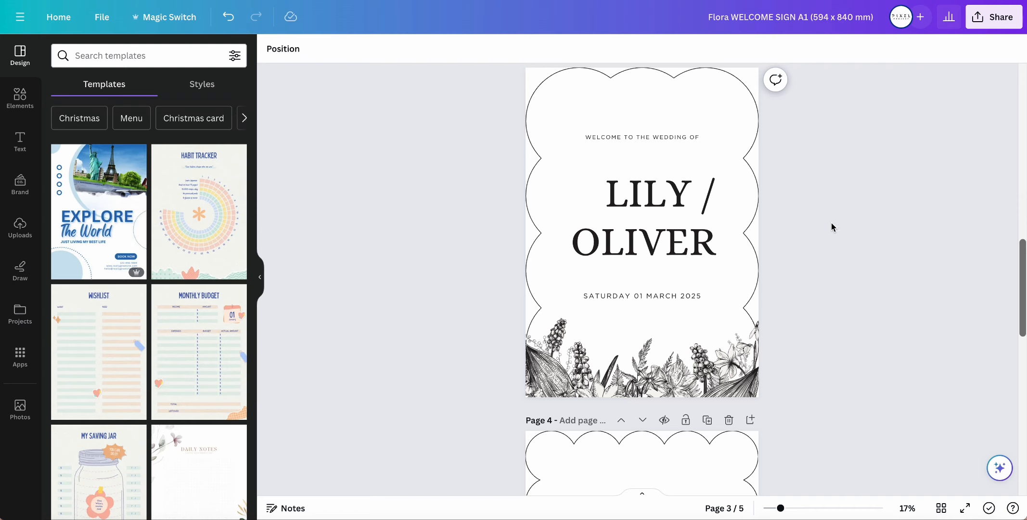
Undo the font size changes made to the welcome text on page 3
key("ctrl+z")
key("ctrl+z")
key("ctrl+z")
key("ctrl+z")
key("ctrl+z")
key("ctrl+z")
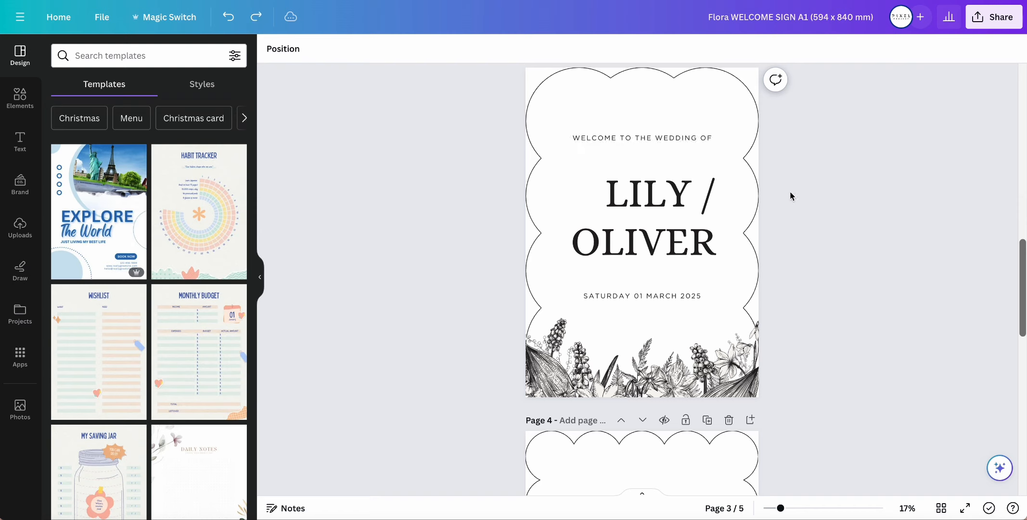
Delete the WELCOME TO THE WEDDING OF text from page 3, undoing and redoing the deletion
left_click(704, 137)
key("Delete")
key("ctrl+z")
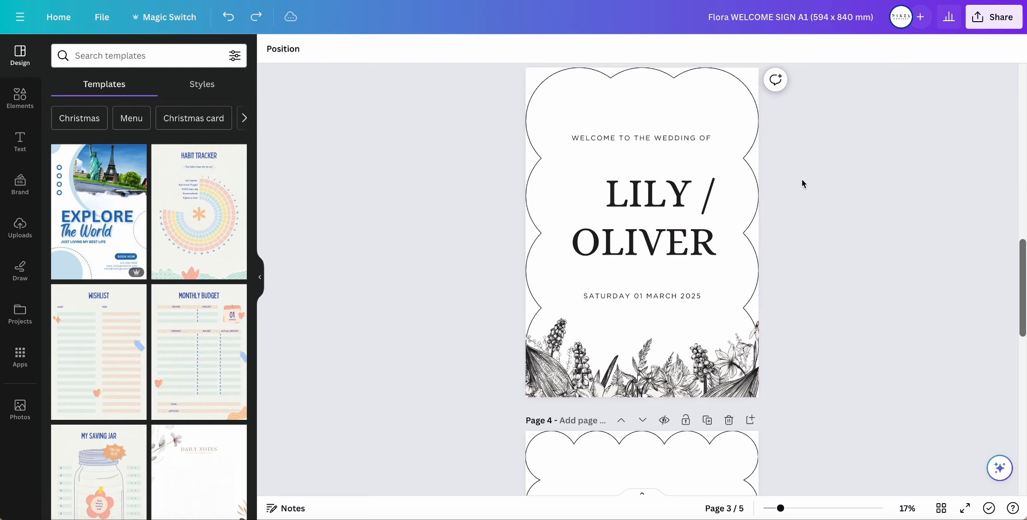
key("ctrl+shift+z")
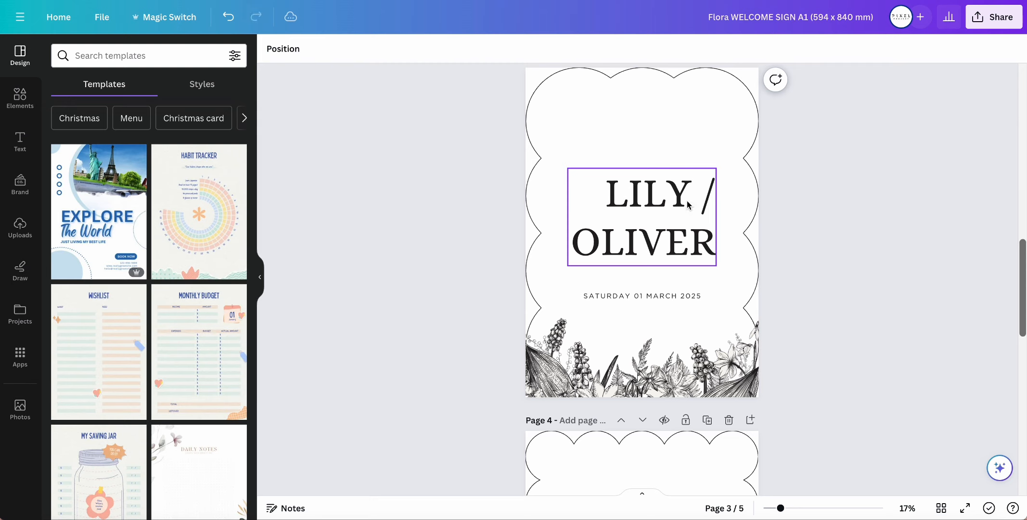
Move the couple's names and the SATURDAY 01 MARCH 2025 line slightly upward on page 3
left_click_drag(687, 202, 686, 187)
left_click(844, 217)
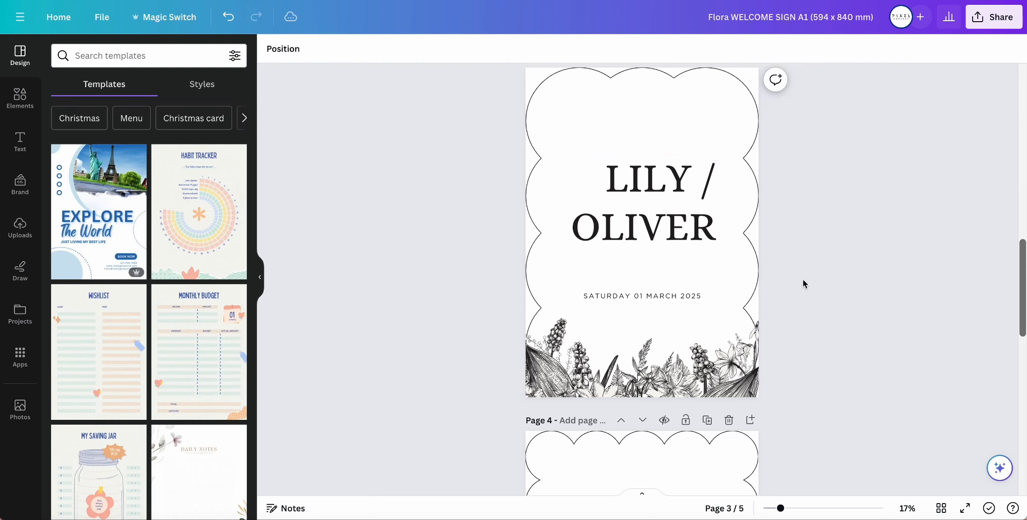
left_click_drag(687, 295, 687, 287)
left_click(874, 277)
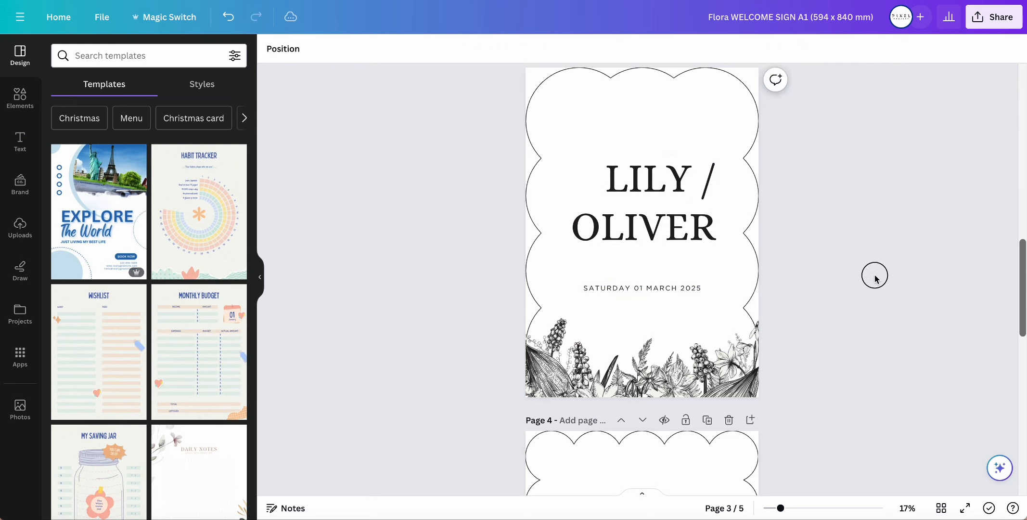
Undo the text moves and the welcome text deletion on page 3
key("ctrl+z")
key("ctrl+z")
key("ctrl+z")
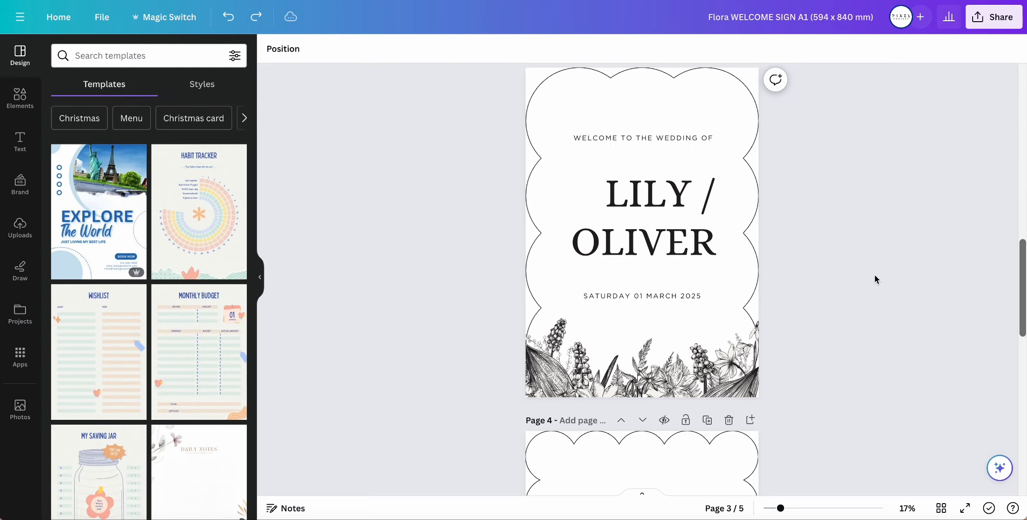
Delete the floral artwork along the lower edge of page 5 of the welcome sign
scroll(838, 273, "down", 2)
scroll(838, 273, "down", 14)
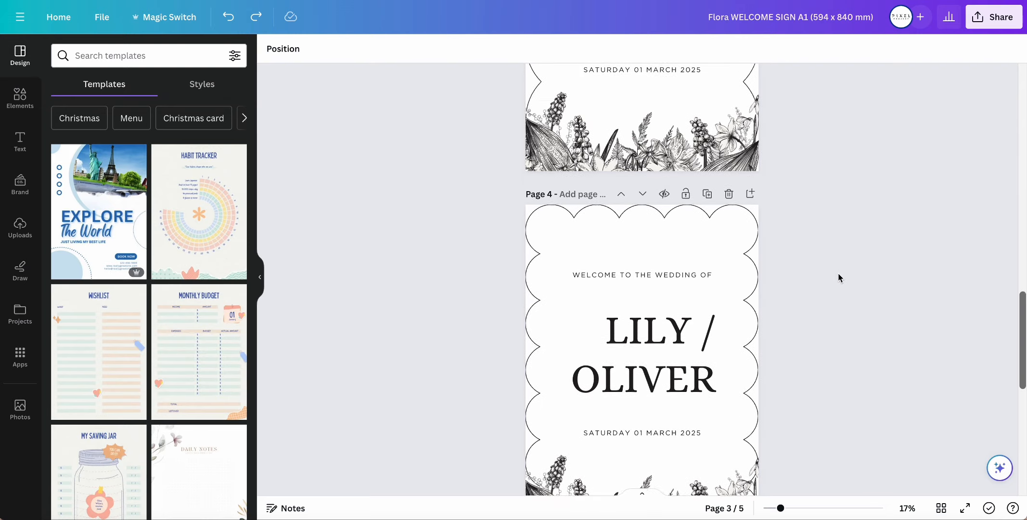
scroll(838, 273, "down", 4)
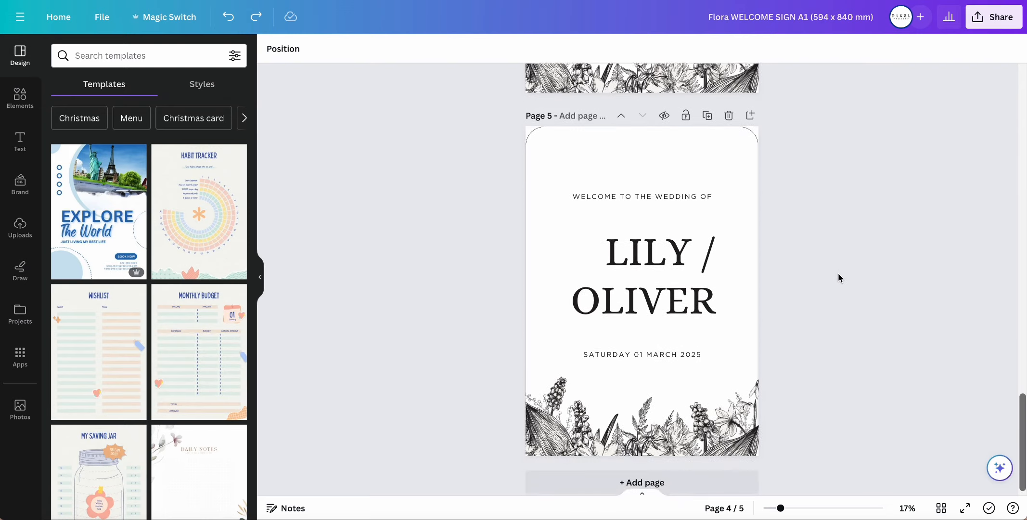
left_click(738, 417)
key("Delete")
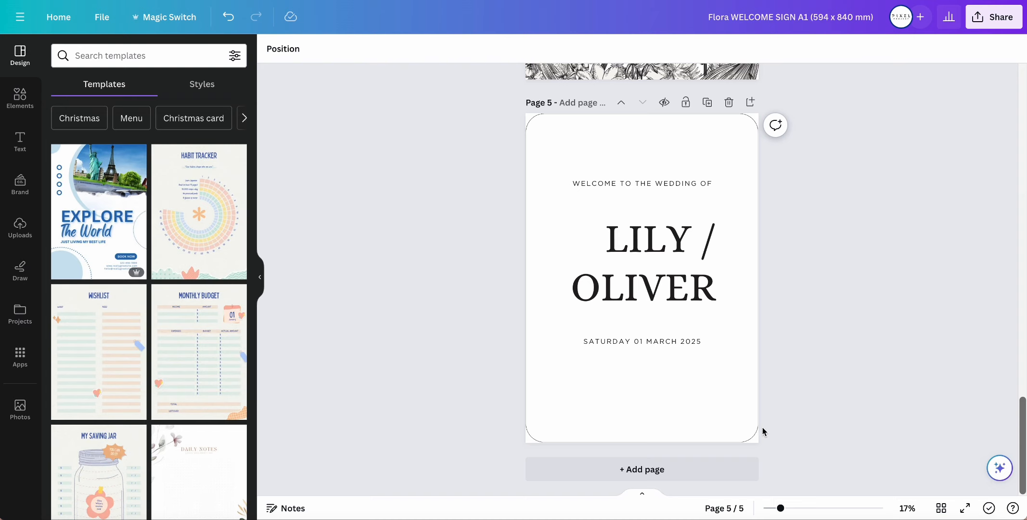
Move the welcome line, couple's names and date on page 5 slightly down towards the page's centre, and undo the move
left_click_drag(710, 383, 651, 209)
key("ctrl+z")
left_click_drag(831, 398, 588, 168)
left_click(756, 160)
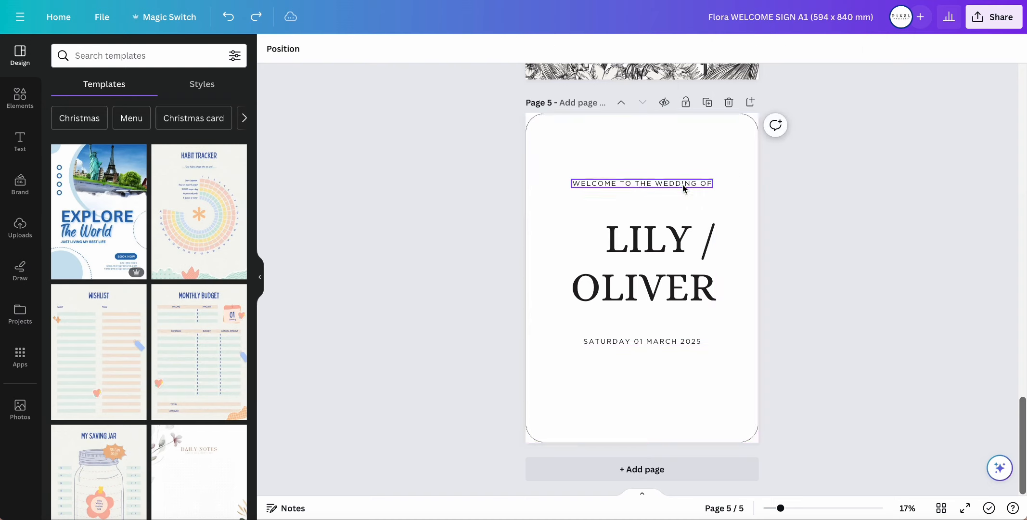
key("ctrl+a")
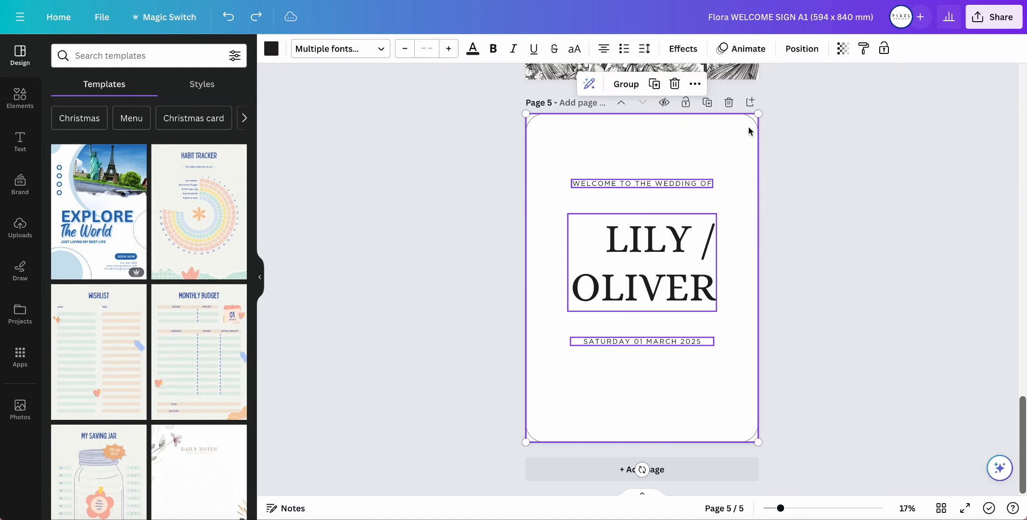
left_click(756, 126, "shift")
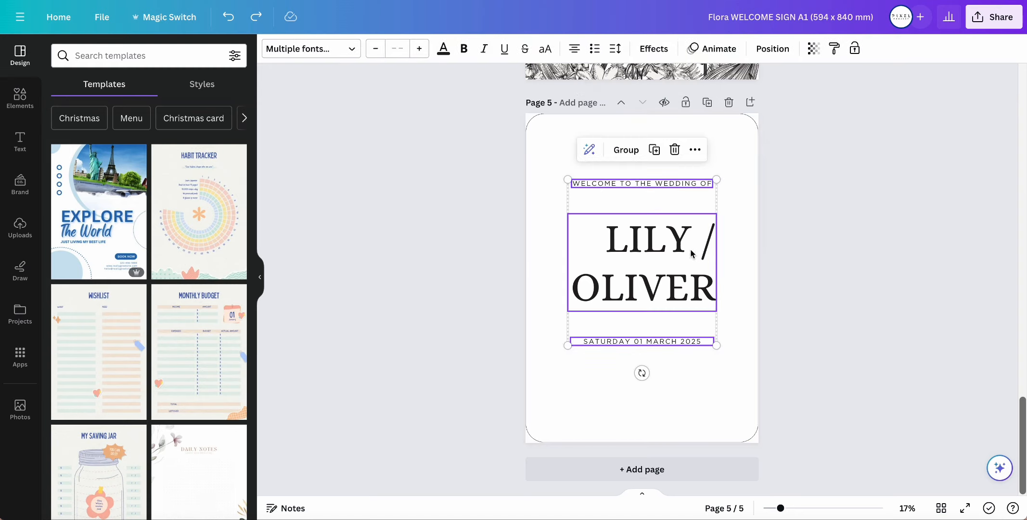
left_click_drag(677, 245, 678, 261)
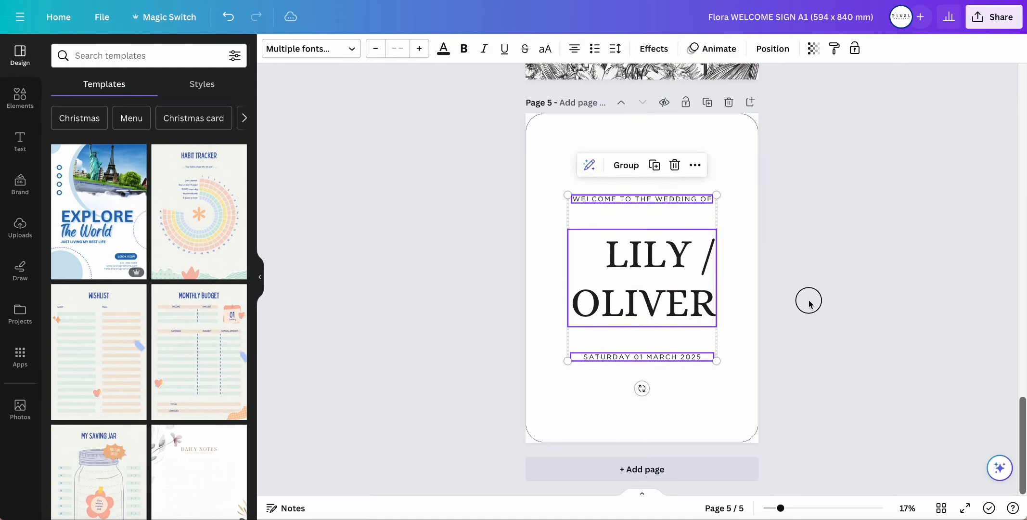
left_click(821, 335)
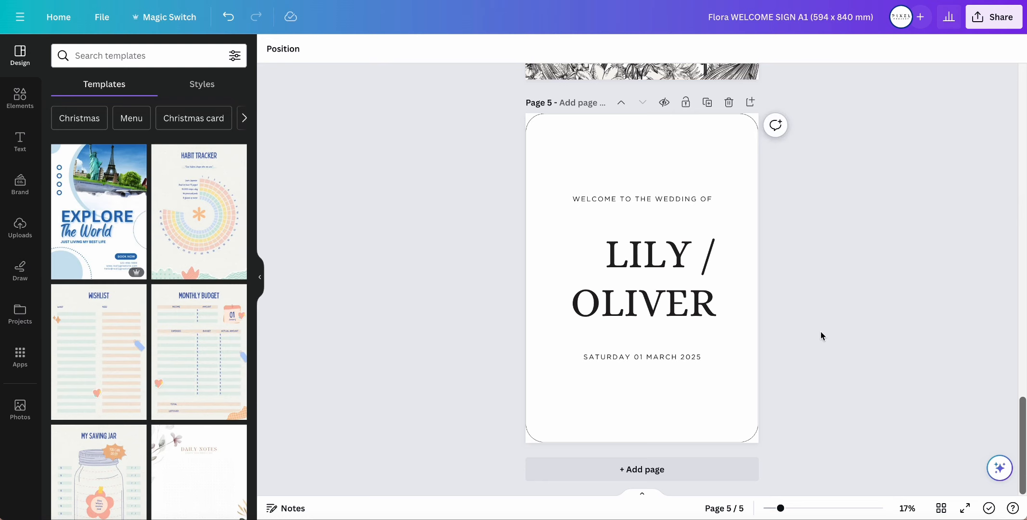
key("ctrl+z")
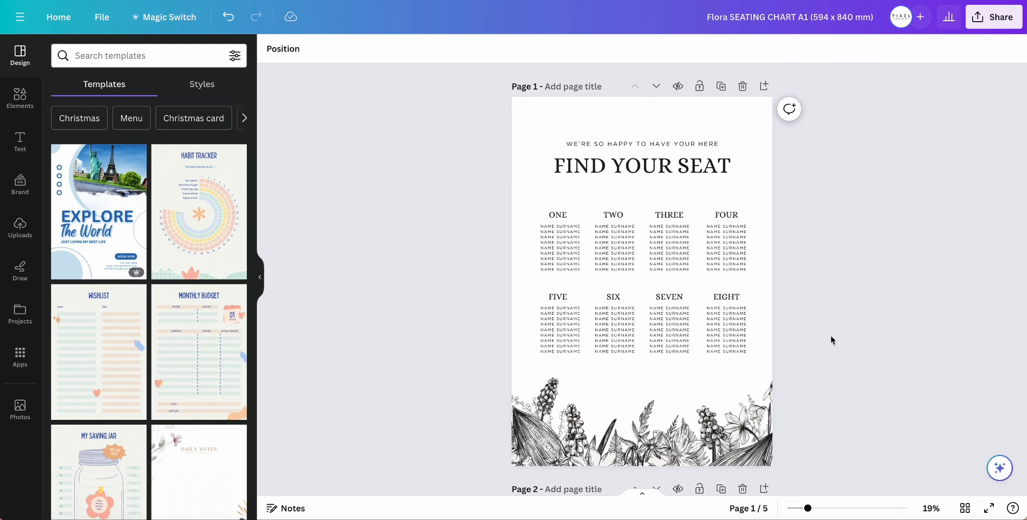
In the Flora SEATING CHART A1 design, move page 1's floral artwork slightly lower
scroll(830, 336, "down", 3)
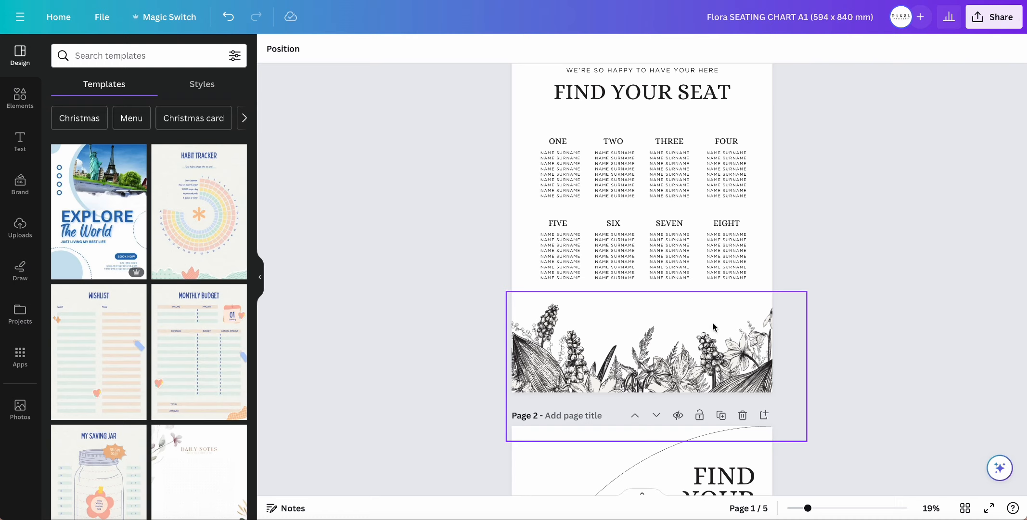
left_click_drag(713, 327, 713, 346)
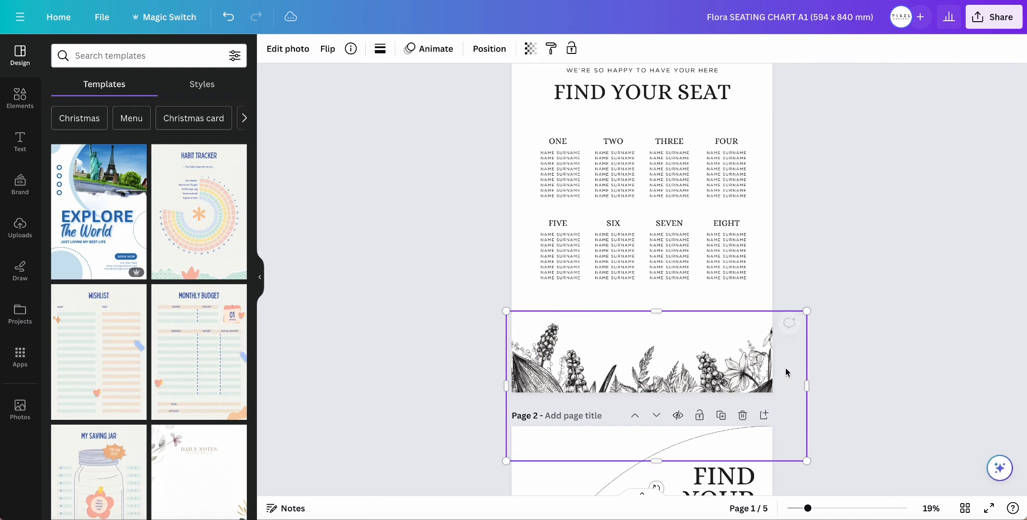
left_click(885, 358)
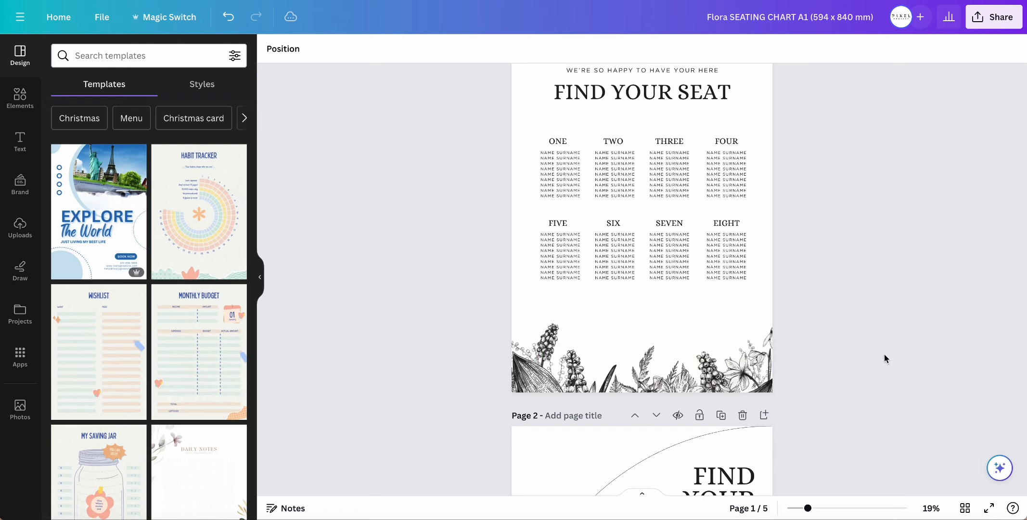
Duplicate the SIX heading and its guest list into the space beneath table six, and widen the copied list's text box
left_click(612, 225)
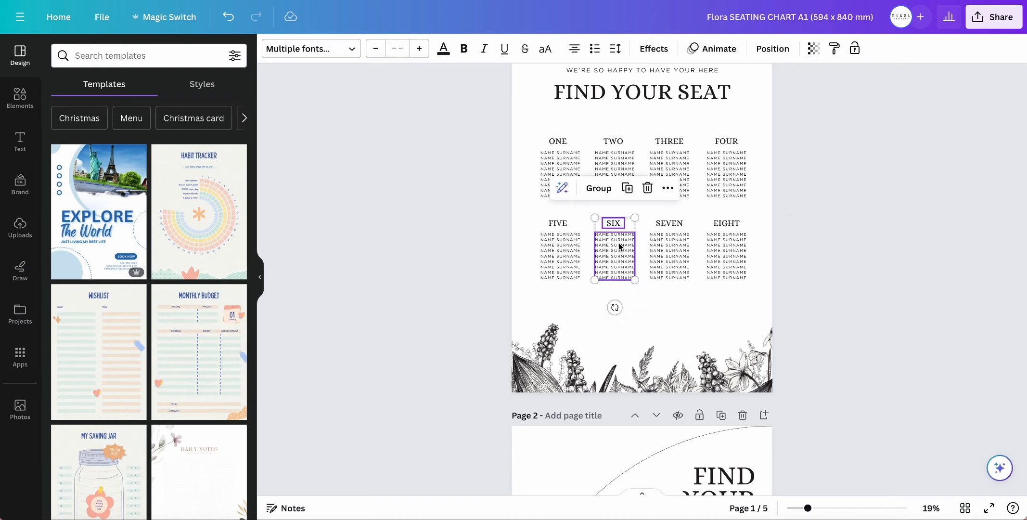
left_click_drag(615, 239, 618, 321)
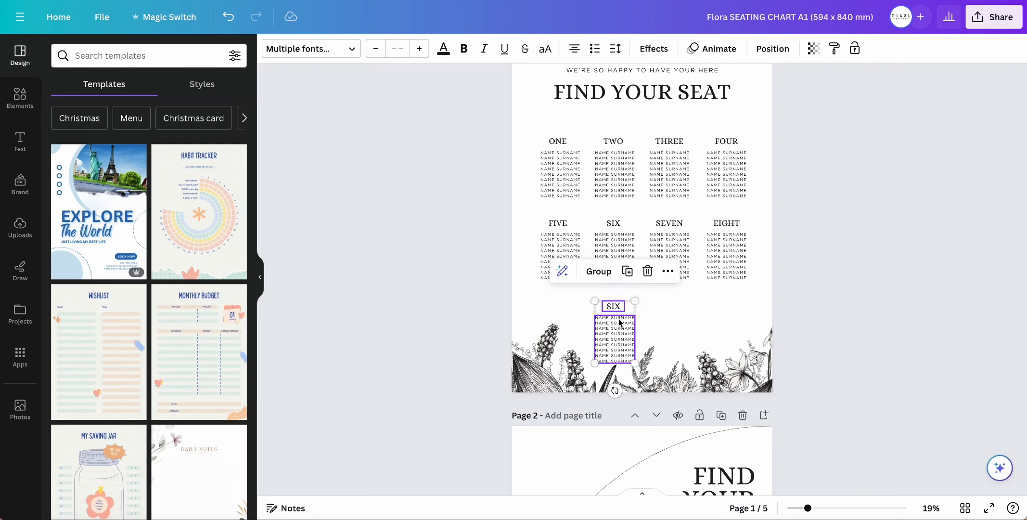
key("ctrl+z")
left_click(616, 241)
left_click_drag(616, 241, 720, 335)
Merge the first five NAME SURNAME entries of the copied list into comma-separated text, and widen its text box towards the page's left edge
left_click(622, 344)
left_click(638, 317)
left_click_drag(637, 318, 682, 327)
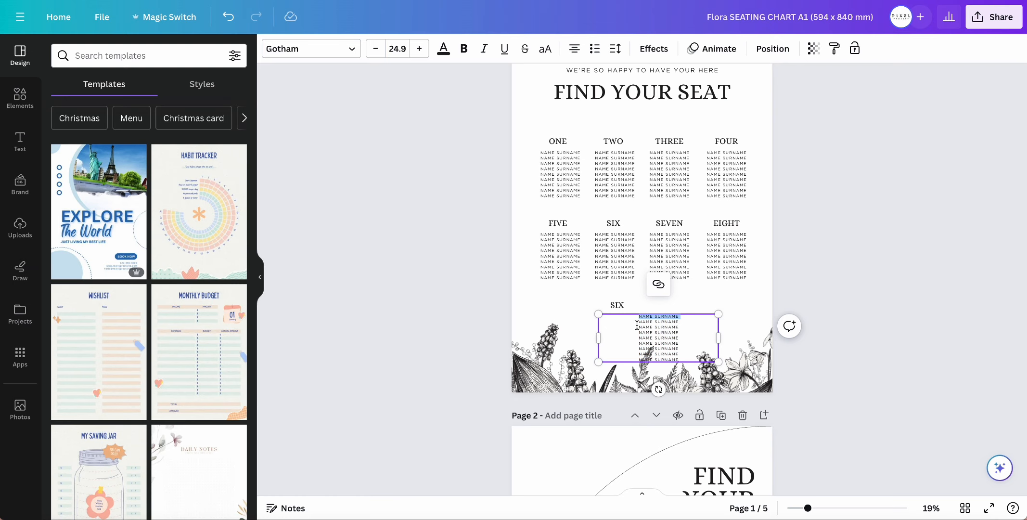
key("Right")
key("Delete")
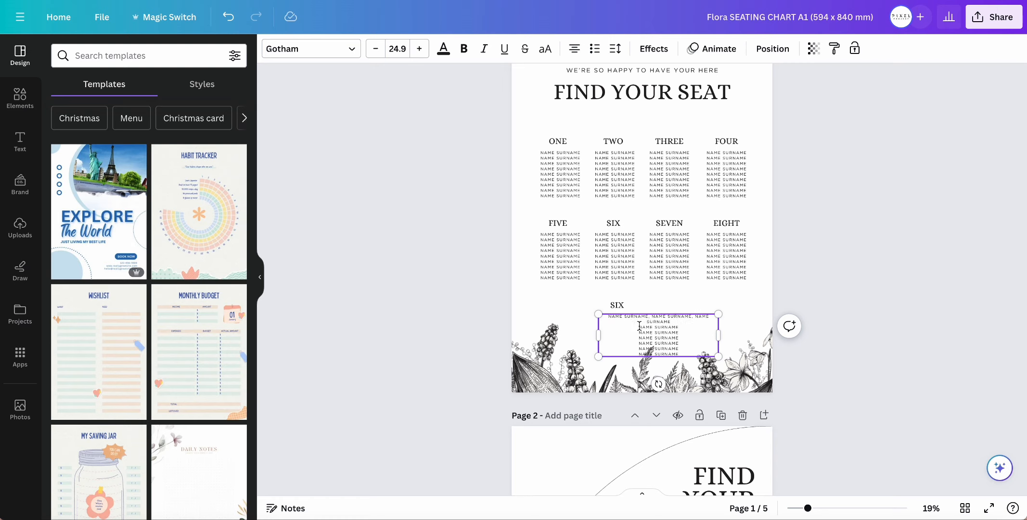
key("Delete")
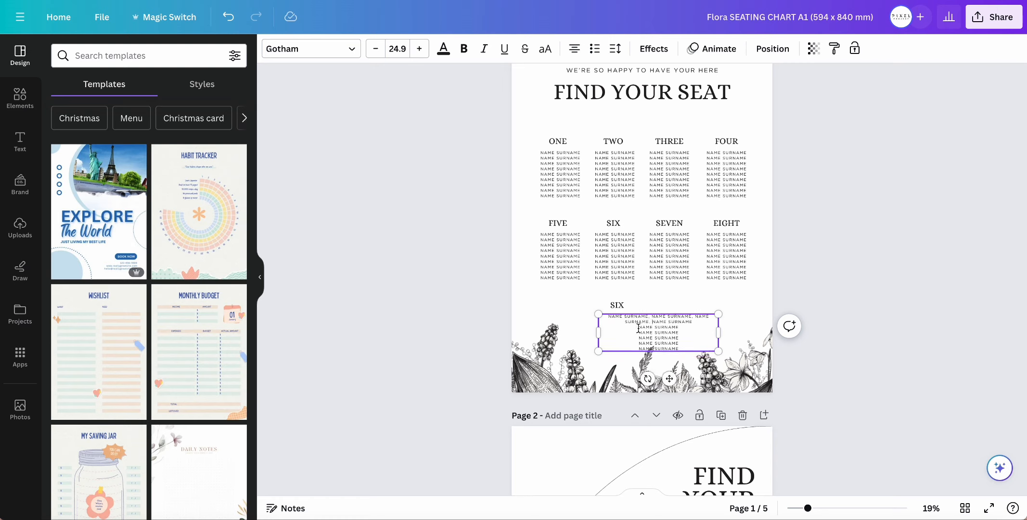
key("Delete")
type(", NAME SURNAME")
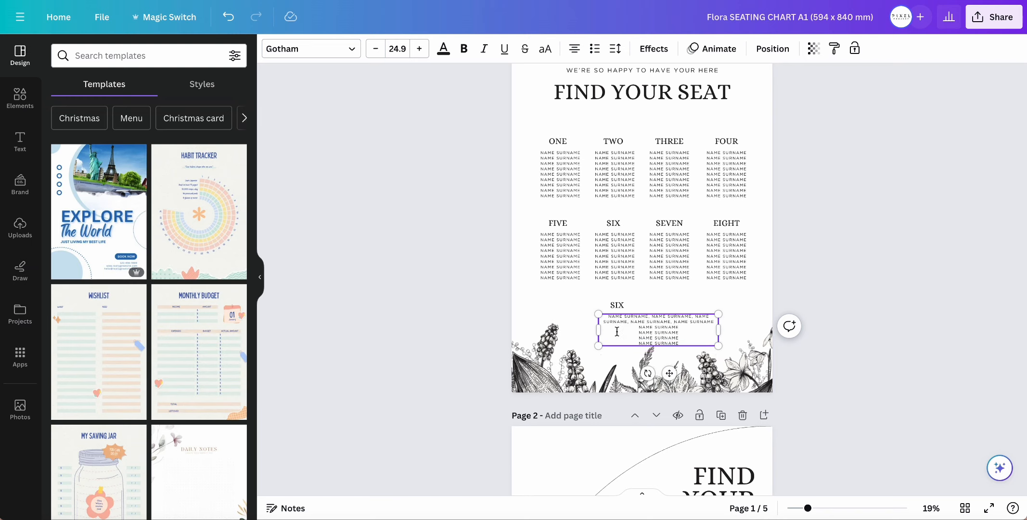
left_click(639, 326)
key("BackSpace")
type(",")
left_click_drag(596, 331, 566, 332)
Rename the copied SIX heading BRIDAL TABLE, widening its text box to fit one line and centring it above the guest list
double_click(619, 307)
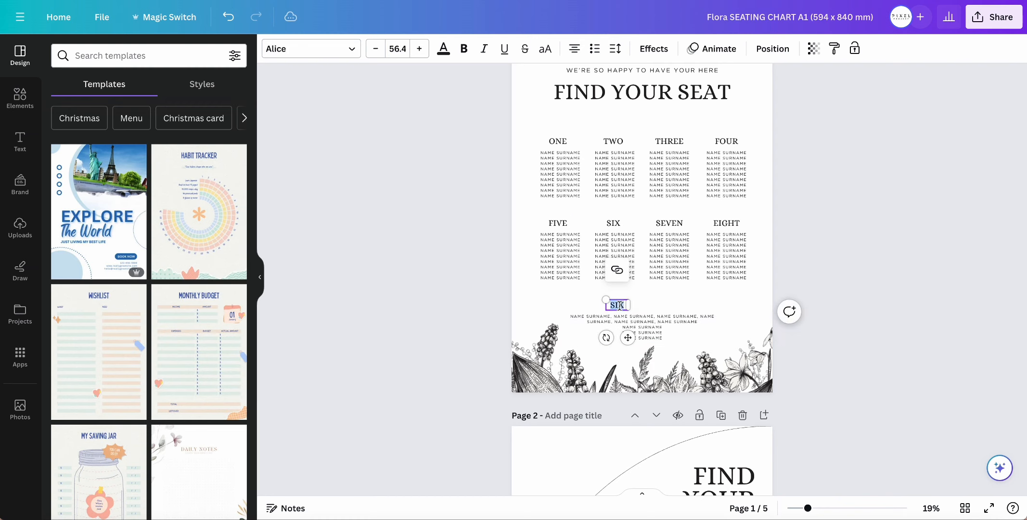
type("BR")
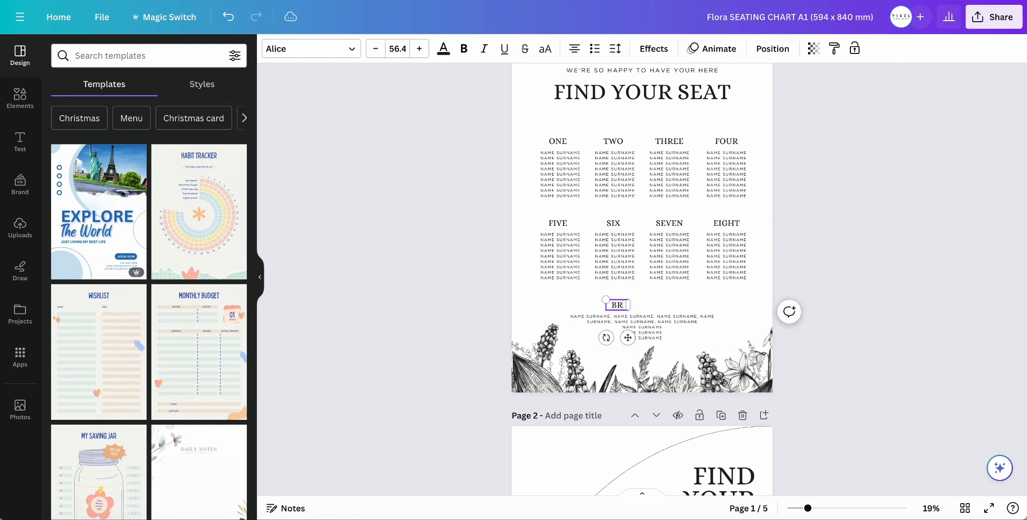
type("IDAL TABLE")
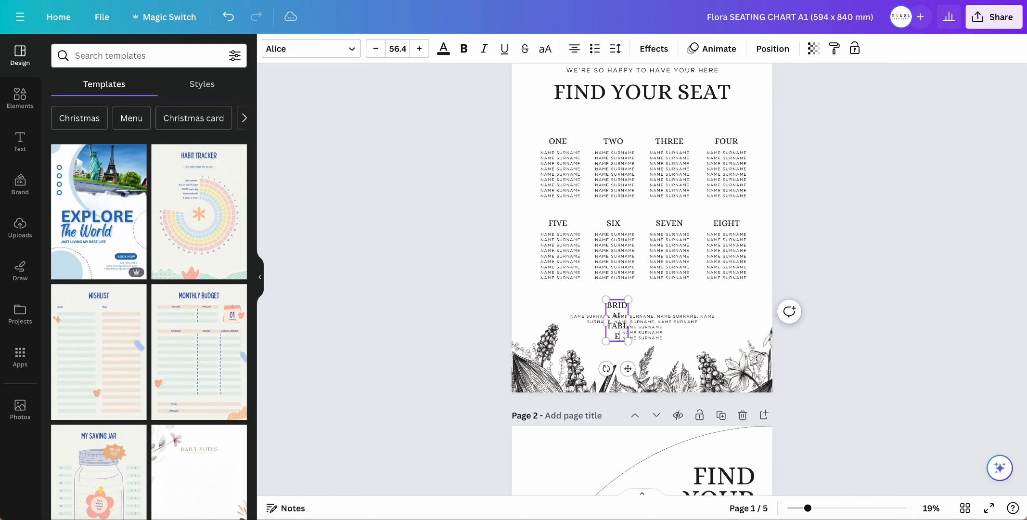
left_click_drag(628, 312, 653, 337)
left_click(653, 337)
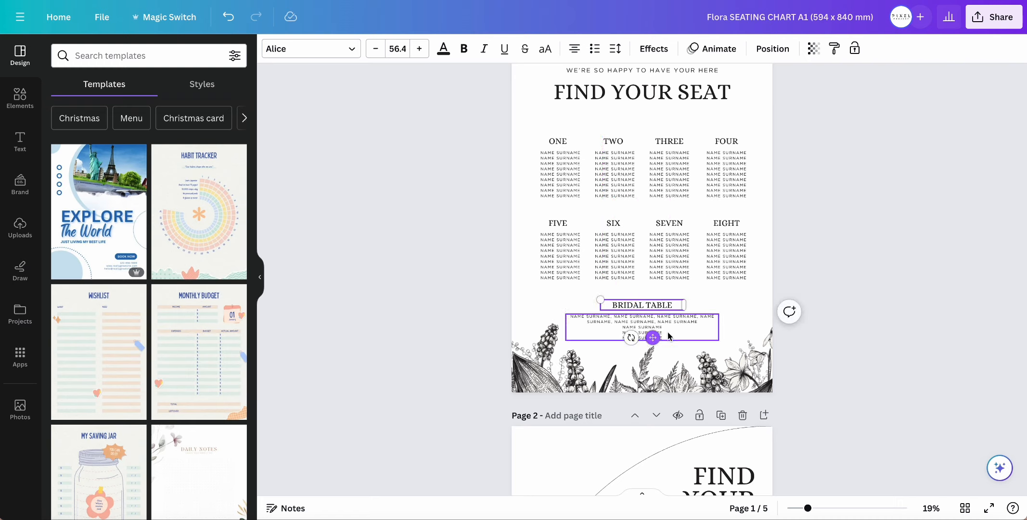
Merge the remaining NAME SURNAME lines under BRIDAL TABLE into the comma-separated list
double_click(622, 328)
key("Left")
key("BackSpace")
type(",")
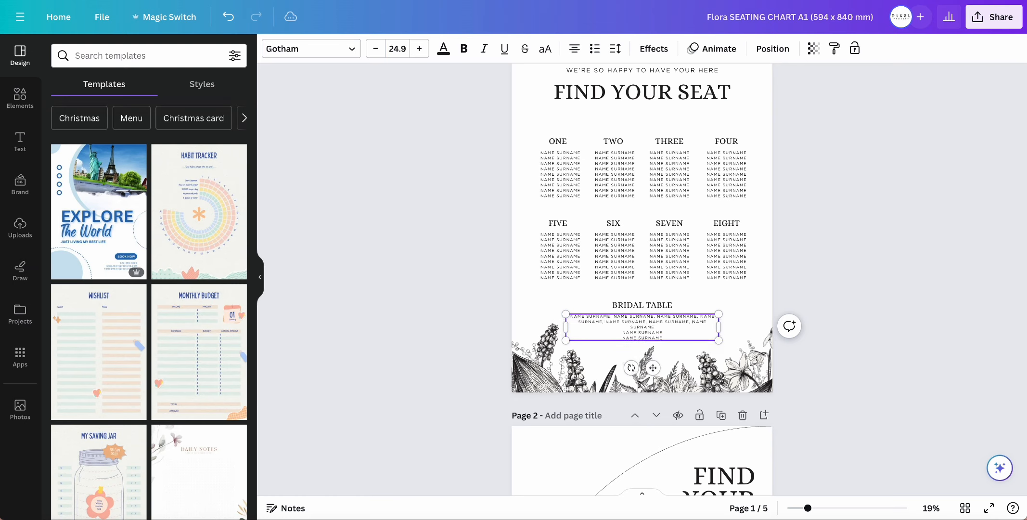
left_click(623, 332)
key("BackSpace")
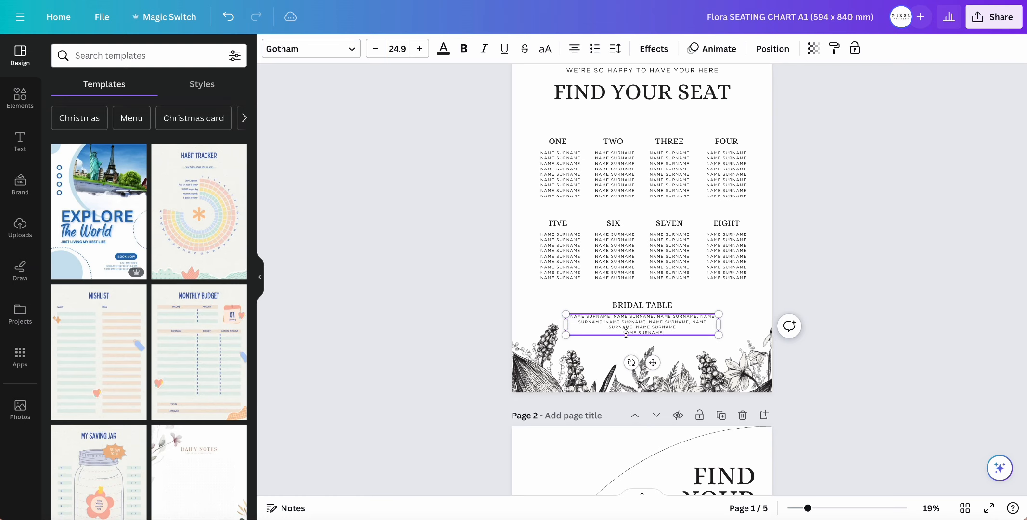
key("BackSpace")
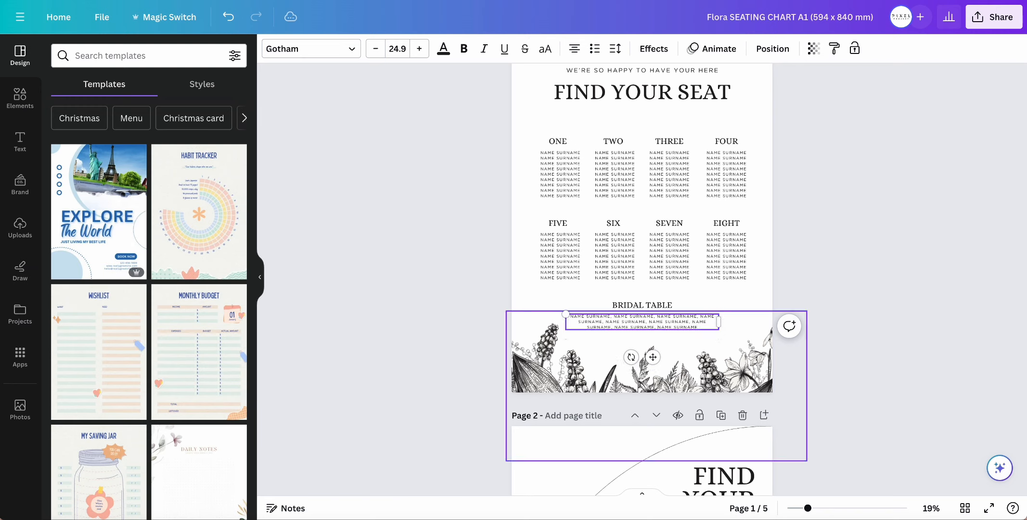
Widen the bridal table's guest list and move it with its heading slightly up, clear of the flowers
left_click_drag(719, 321, 662, 313)
left_click(823, 324)
left_click(664, 307, "shift")
left_click(830, 352)
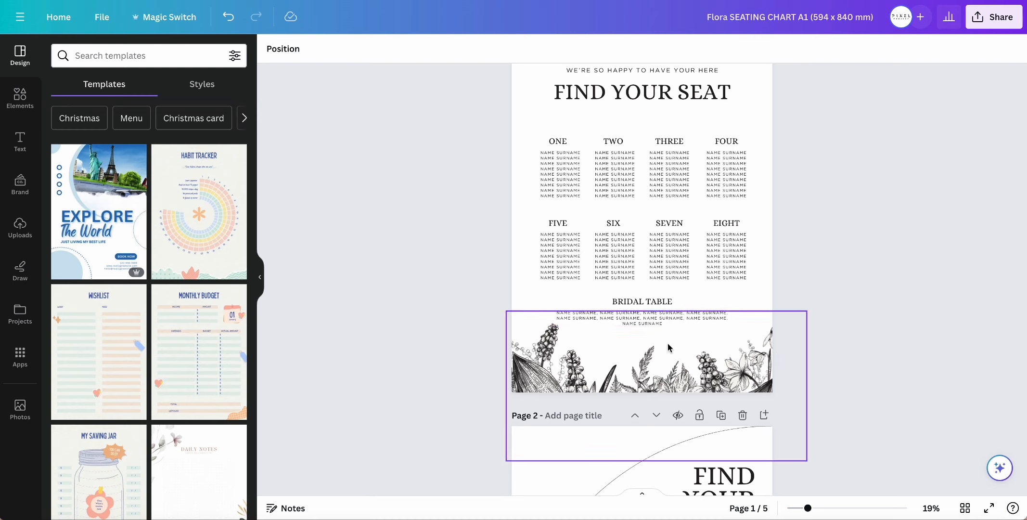
left_click(668, 314)
left_click(665, 301, "shift")
left_click_drag(666, 319, 668, 315)
Move the FIVE to EIGHT headings and guest lists slightly upward on page 1
left_click_drag(759, 255, 555, 221)
left_click_drag(664, 254, 665, 247)
left_click(813, 239)
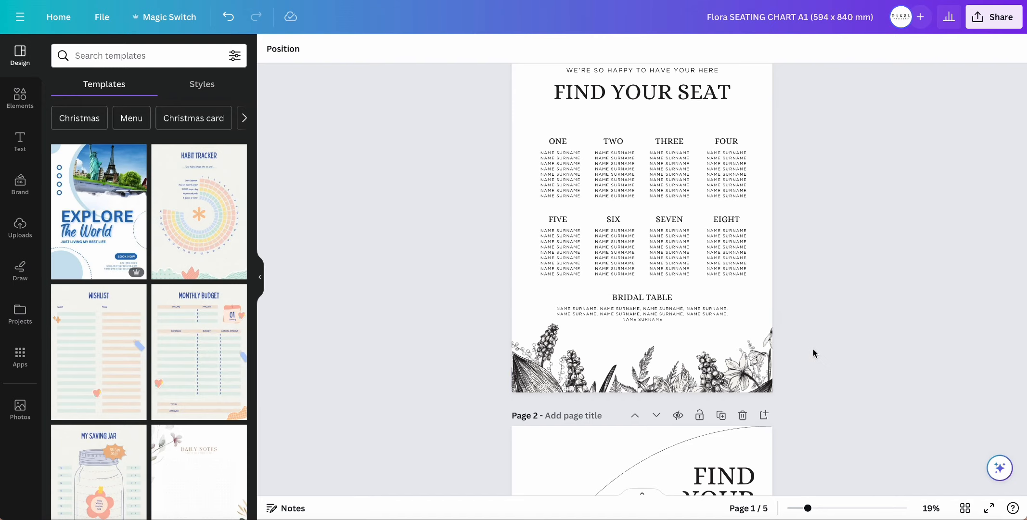
Move the ONE heading and guest list on page 3 slightly to the right
scroll(702, 356, "down", 3)
scroll(702, 356, "down", 6)
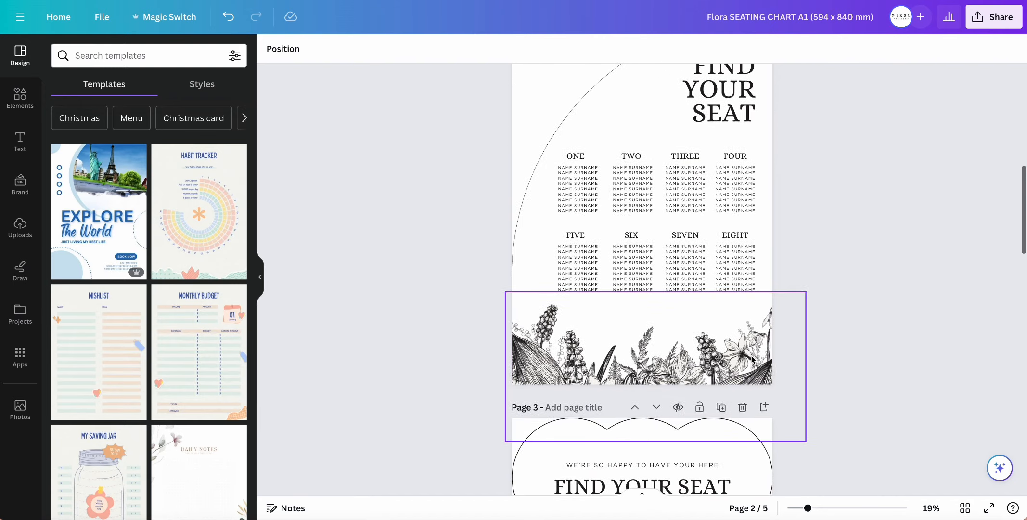
scroll(753, 359, "down", 4)
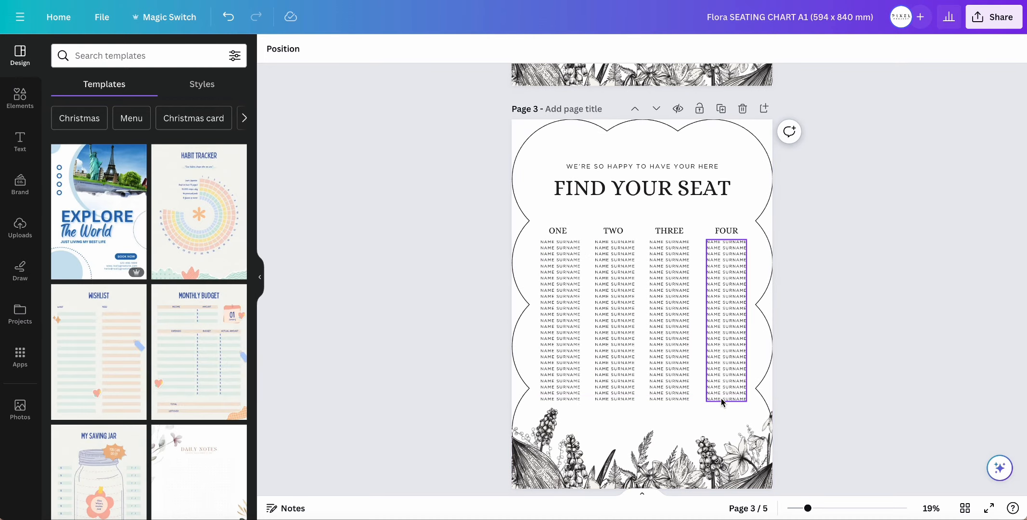
scroll(723, 402, "down", 2)
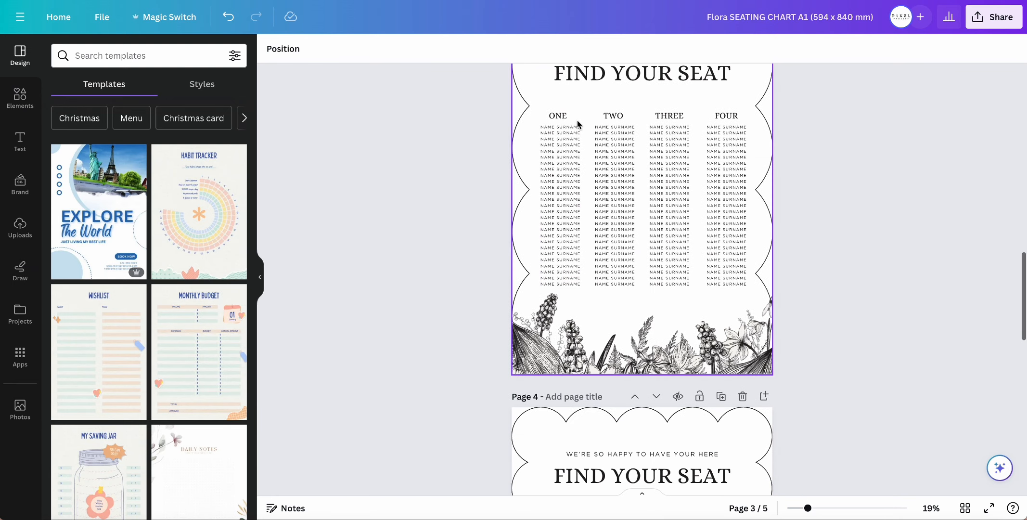
left_click(563, 188)
left_click_drag(567, 198, 572, 197)
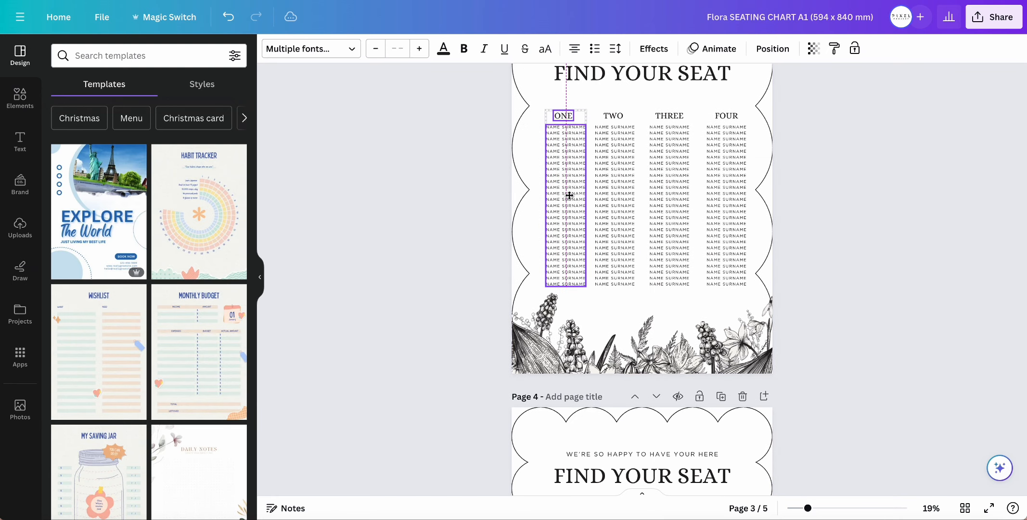
Shift the ONE and TWO columns on page 3 together to the right, closer to column THREE
left_click(669, 115)
left_click(621, 119)
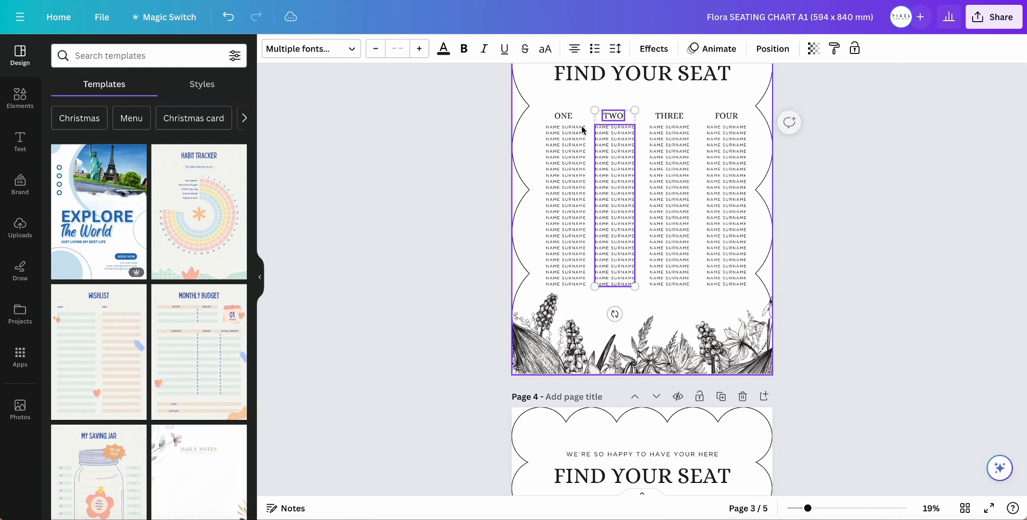
left_click(565, 117, "shift")
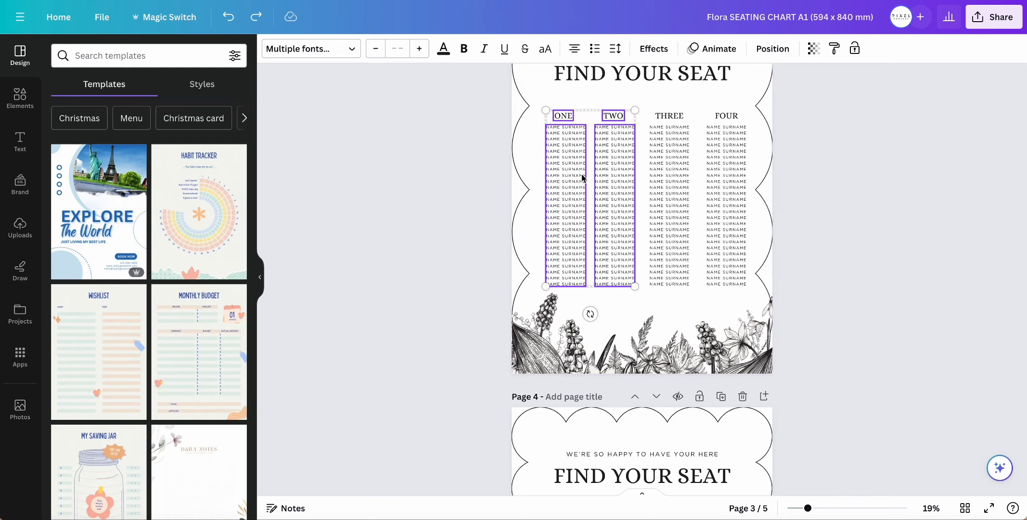
left_click(579, 178, "shift")
left_click(628, 187, "shift")
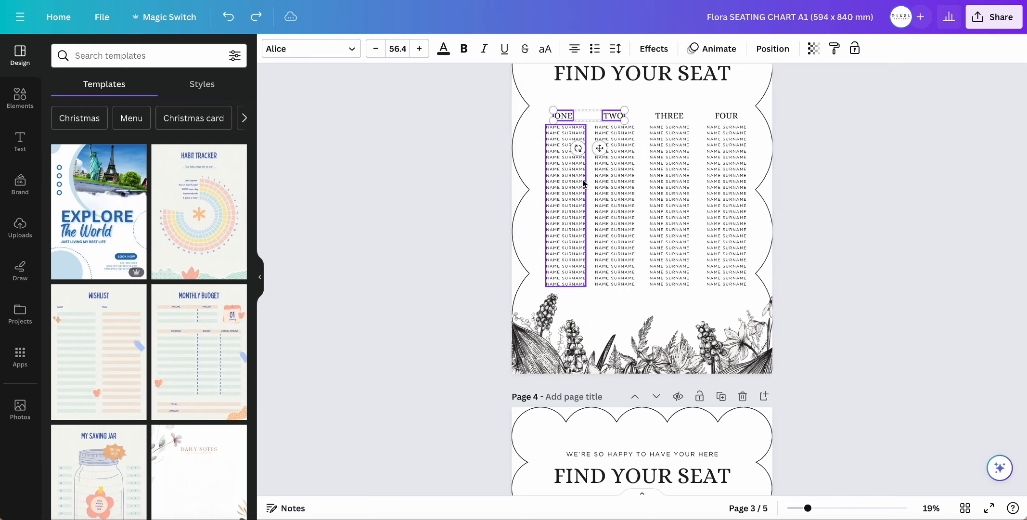
left_click(582, 182, "shift")
left_click(607, 185, "shift")
left_click_drag(618, 187, 625, 187)
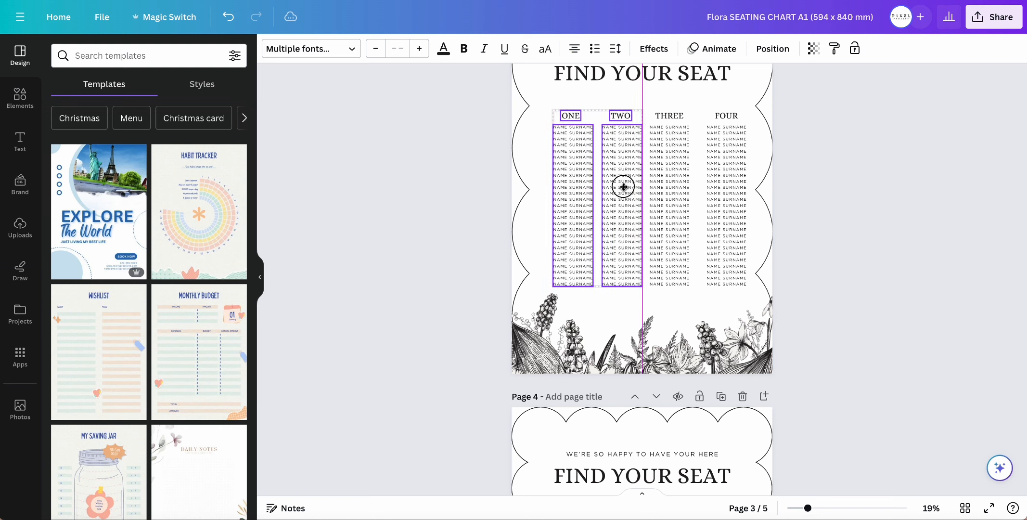
Move the FOUR heading and guest list on page 3 slightly left, closer to column THREE
left_click(730, 116)
left_click(734, 168, "shift")
left_click_drag(734, 177, 727, 174)
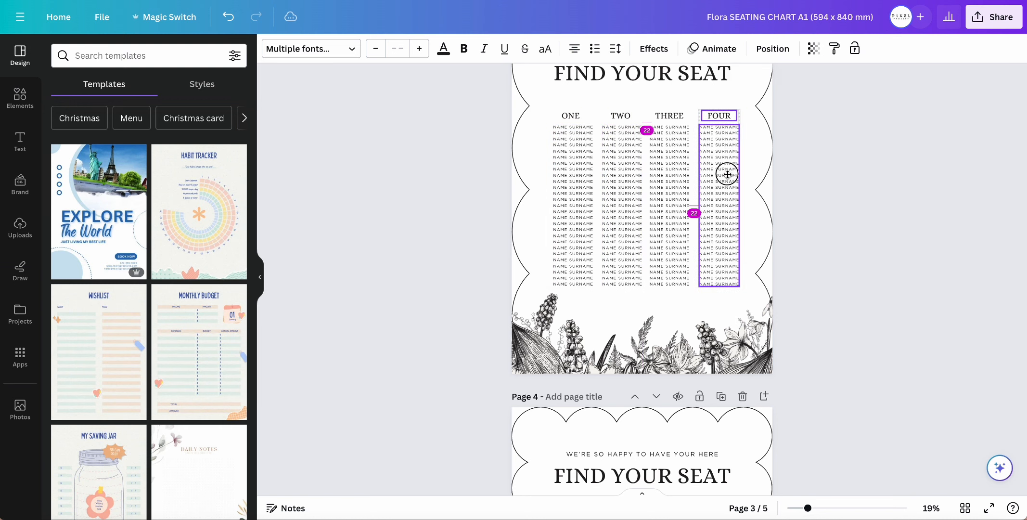
left_click(828, 182)
Undo the column moves on page 3 of the seating chart
key("ctrl+z")
key("ctrl+z")
key("ctrl+z")
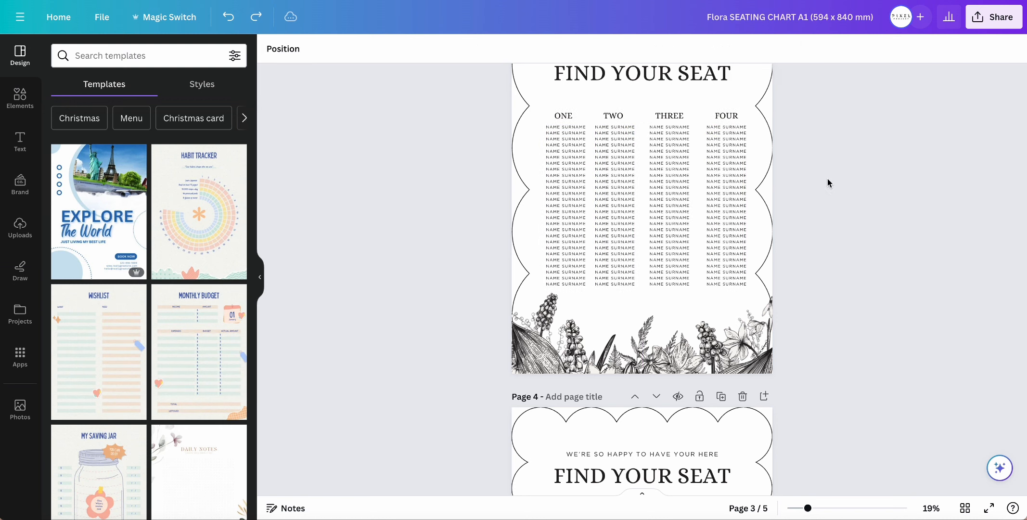
scroll(741, 238, "down", 5)
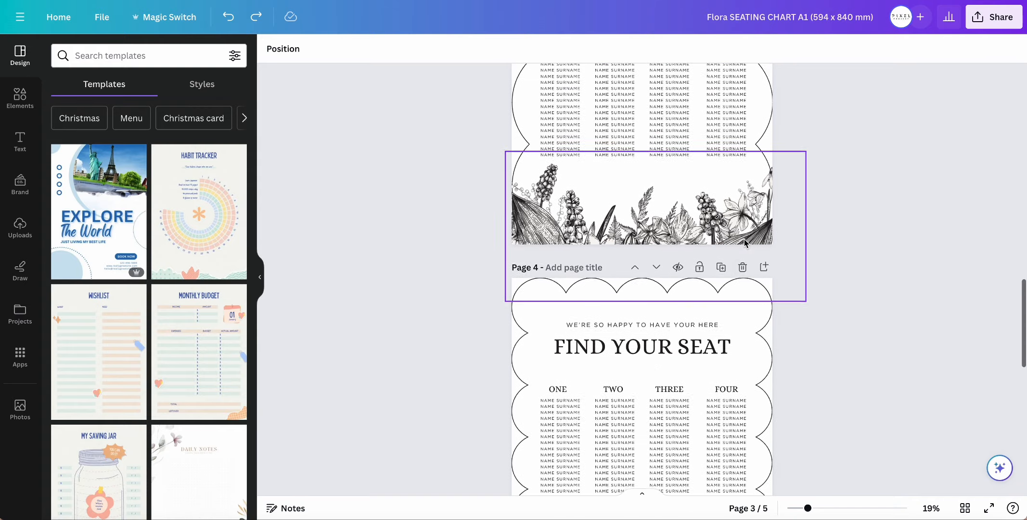
Move the floral artwork along the bottom edge of page 5 slightly down and undo the move
scroll(745, 243, "down", 10)
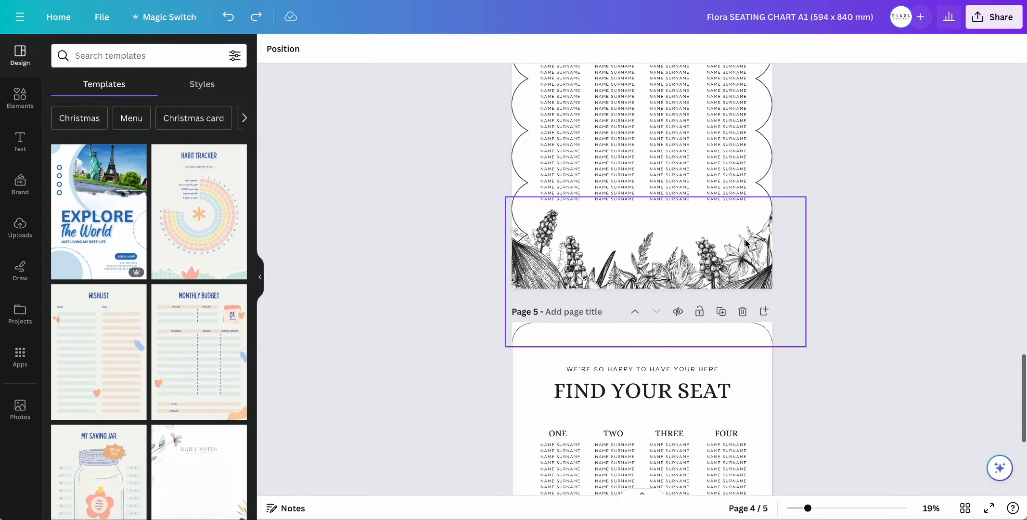
scroll(747, 244, "down", 2)
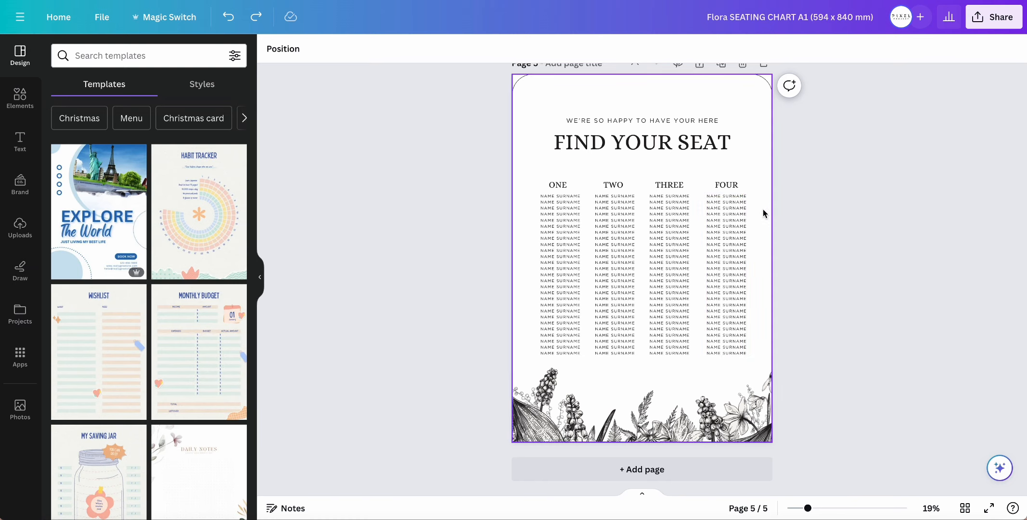
left_click_drag(757, 405, 755, 414)
left_click(927, 396)
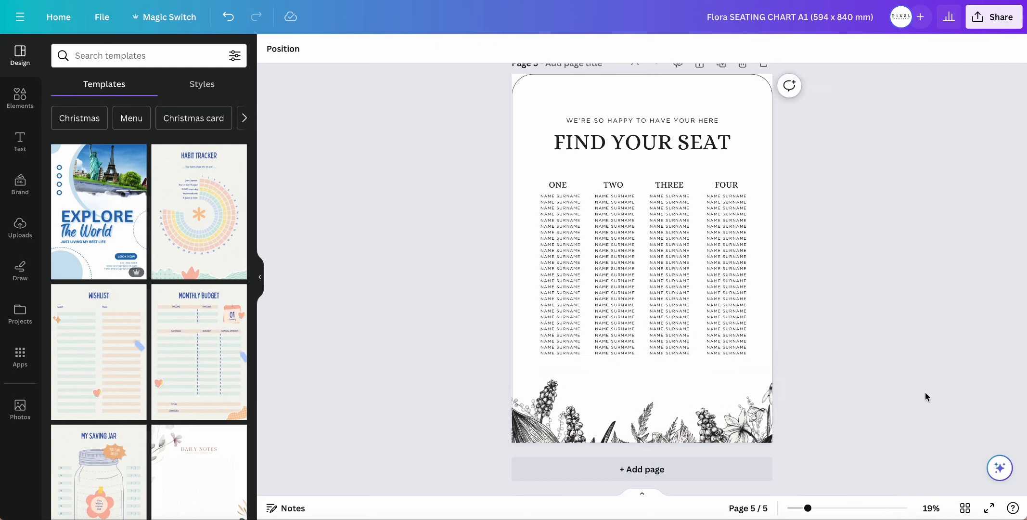
key("ctrl+z")
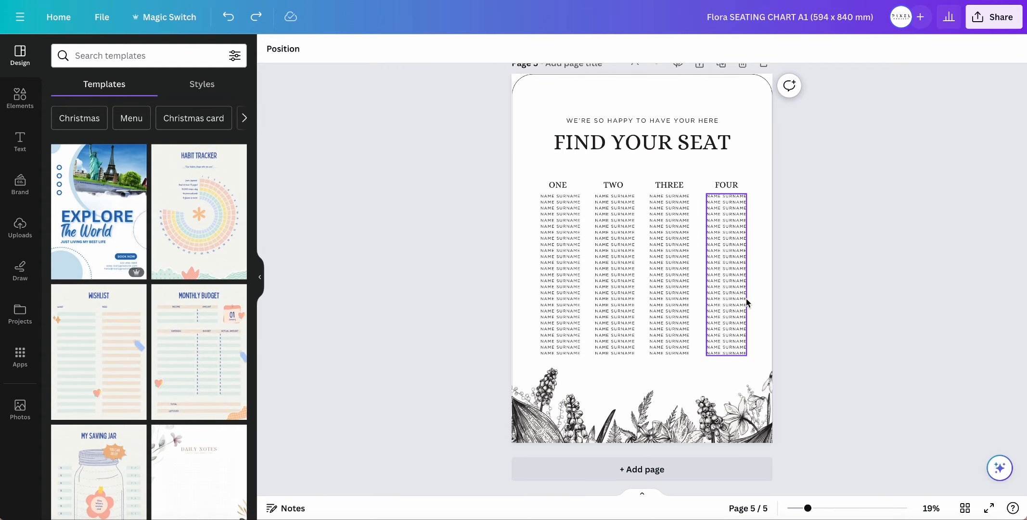
scroll(741, 299, "up", 8)
scroll(736, 300, "up", 10)
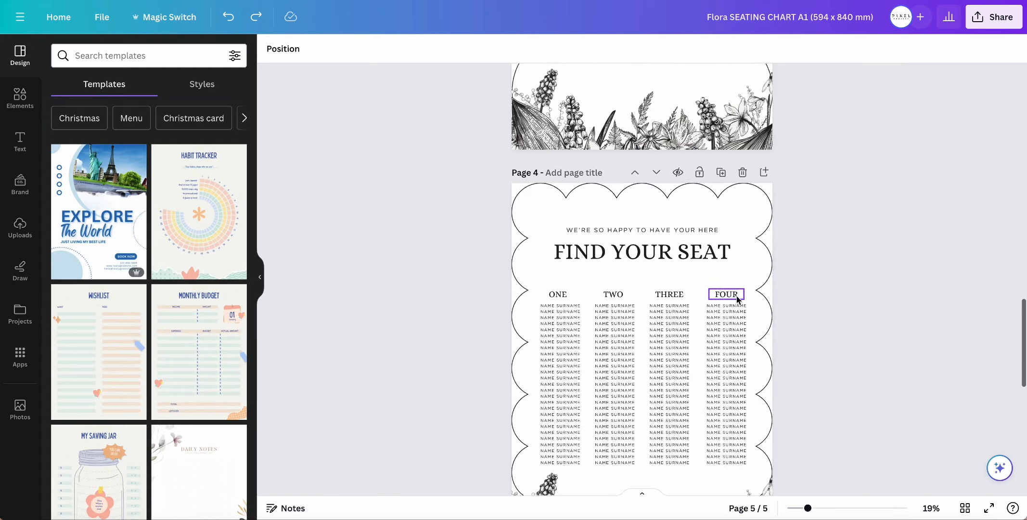
scroll(739, 299, "up", 12)
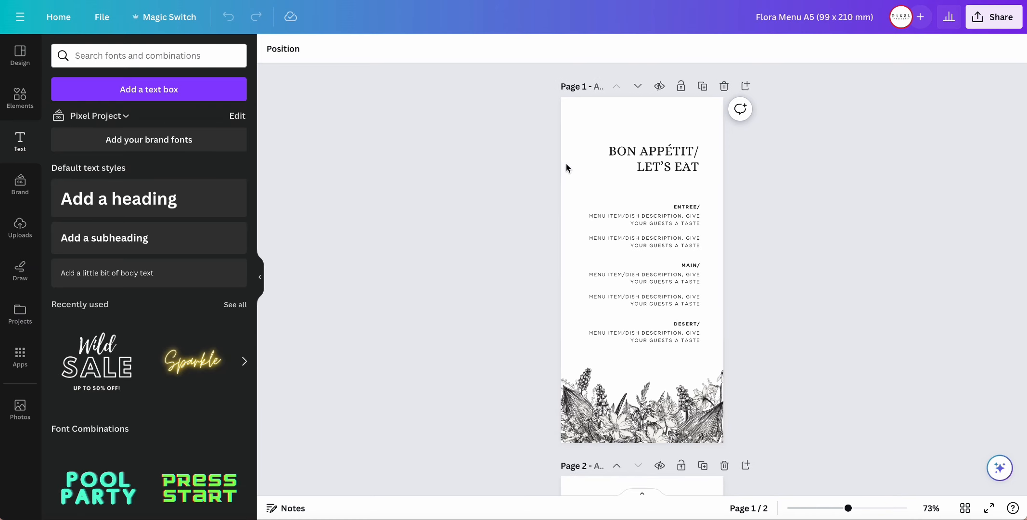
Switch to the Flora Menu design and delete the BON APPÉTIT/ line from the page 1 heading
left_click(661, 155)
double_click(679, 153)
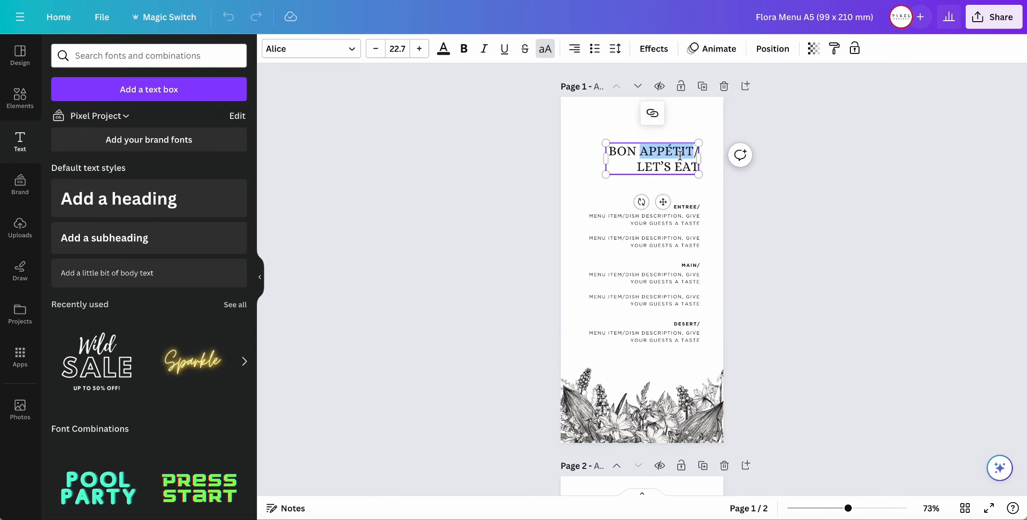
key("super+a")
left_click(681, 165)
triple_click(631, 149)
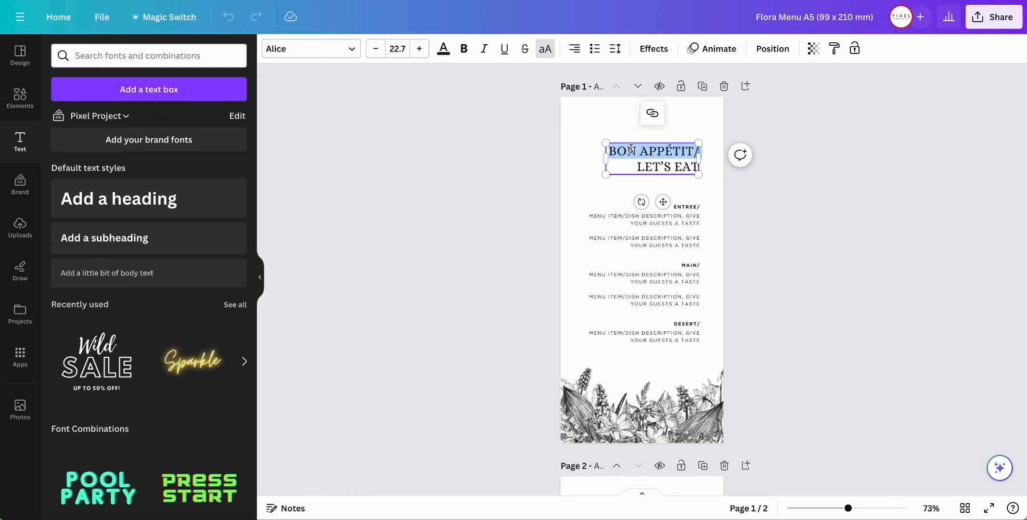
key("BackSpace")
left_click(773, 224)
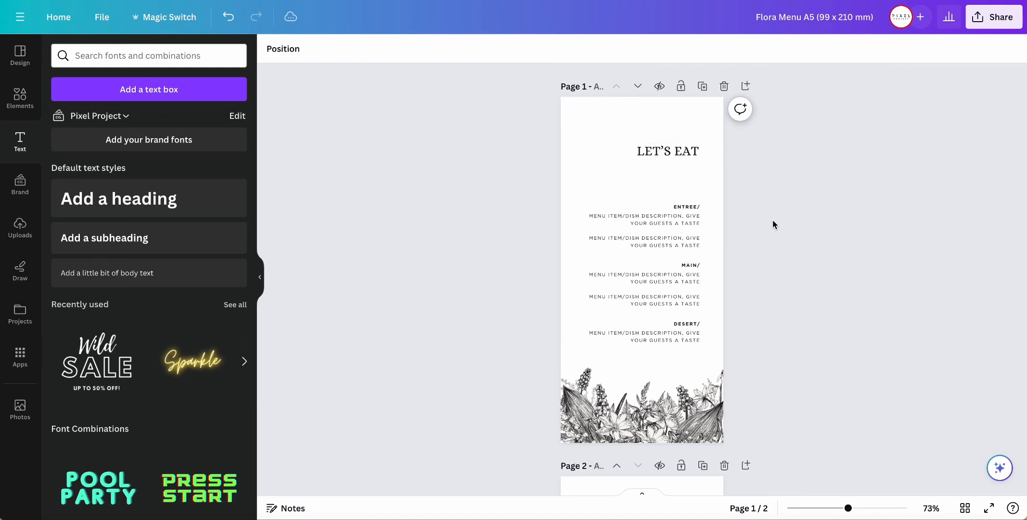
Split the LET’S EAT heading over two lines and enlarge it to font size 38.1
left_click(679, 151)
key("Return")
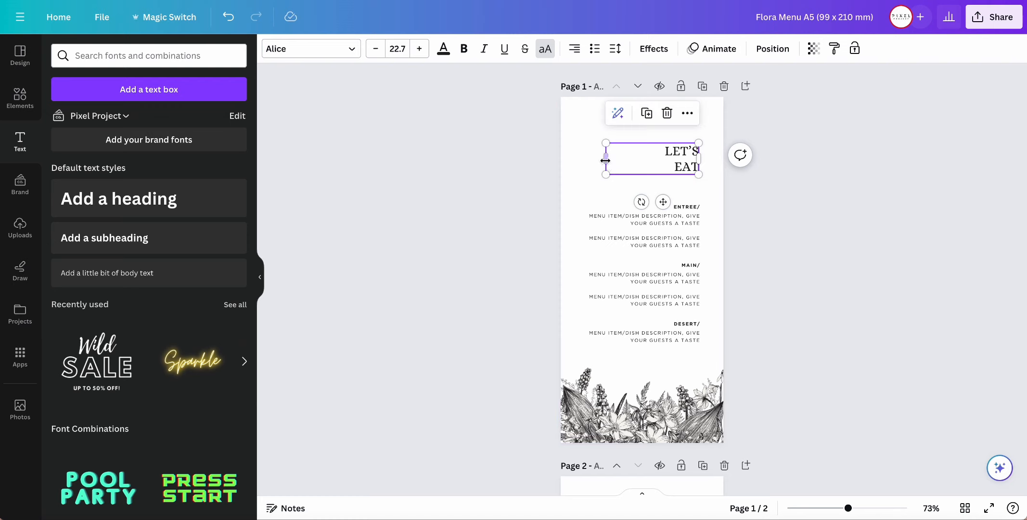
left_click_drag(605, 159, 633, 124)
left_click(785, 217)
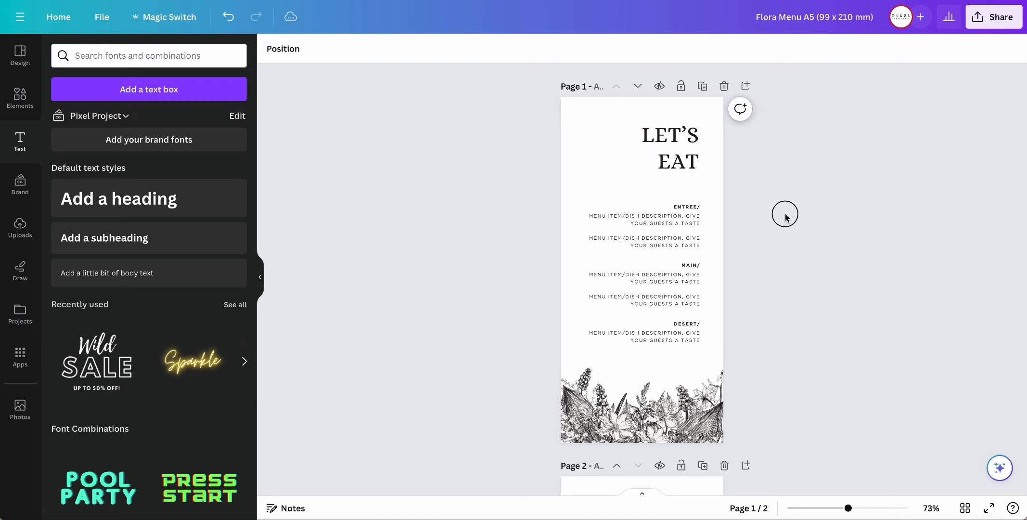
Tighten the line spacing of the LET’S EAT heading and move the menu text block up closer to it
left_click(676, 146)
left_click(617, 56)
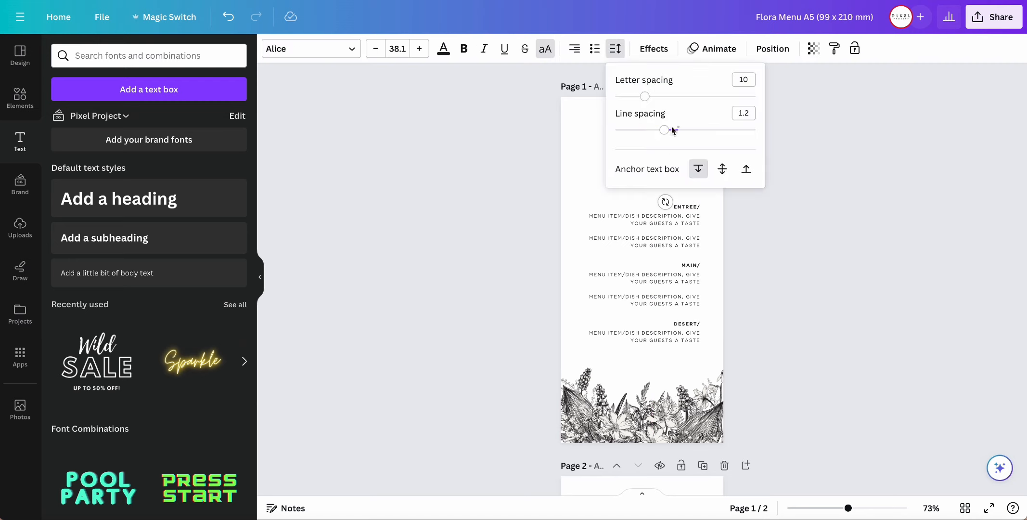
left_click_drag(665, 131, 652, 129)
left_click(830, 250)
left_click(761, 222)
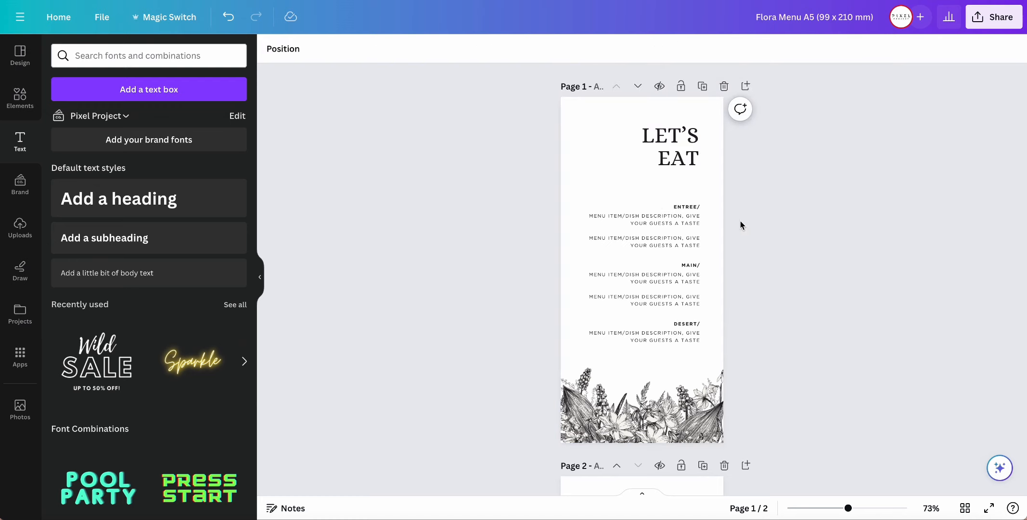
left_click_drag(647, 206, 690, 319)
left_click(779, 307)
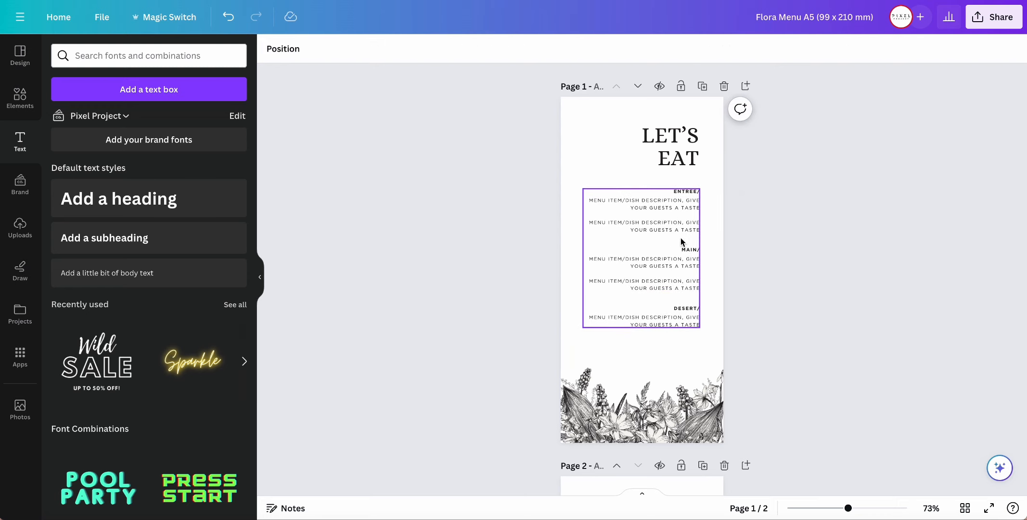
Copy the second MAIN/ dish description and paste it as a third dish below
left_click(661, 258)
left_click_drag(597, 280, 705, 288)
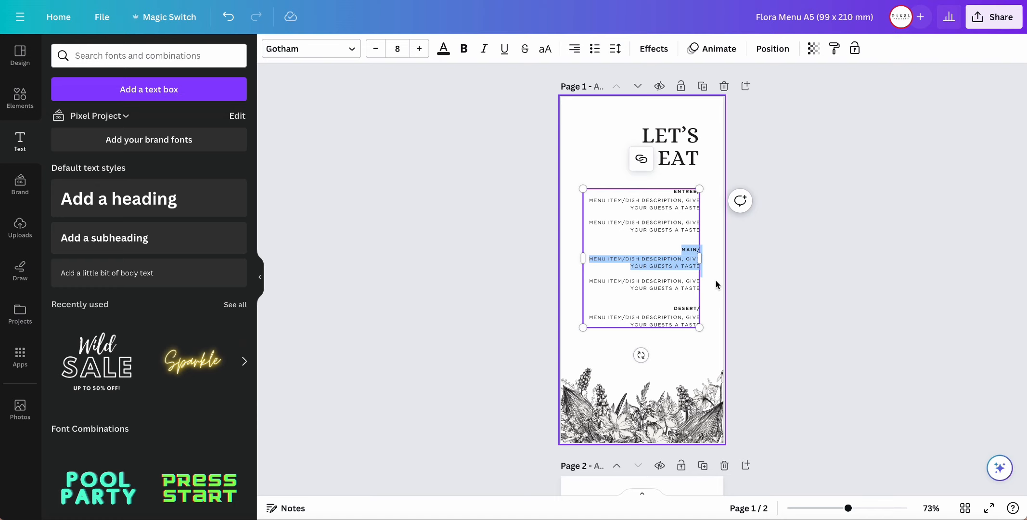
left_click_drag(591, 280, 701, 291)
key("ctrl+c")
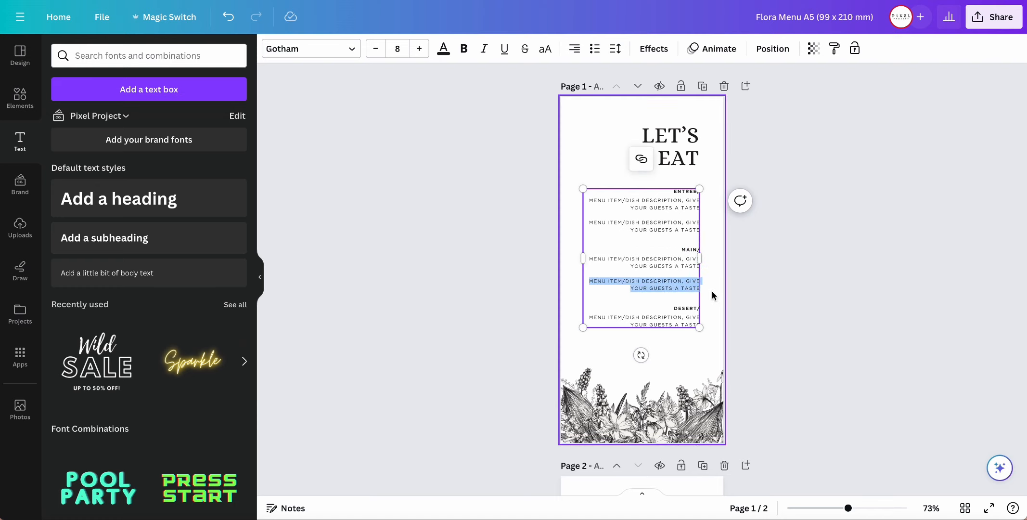
key("Right")
key("Return")
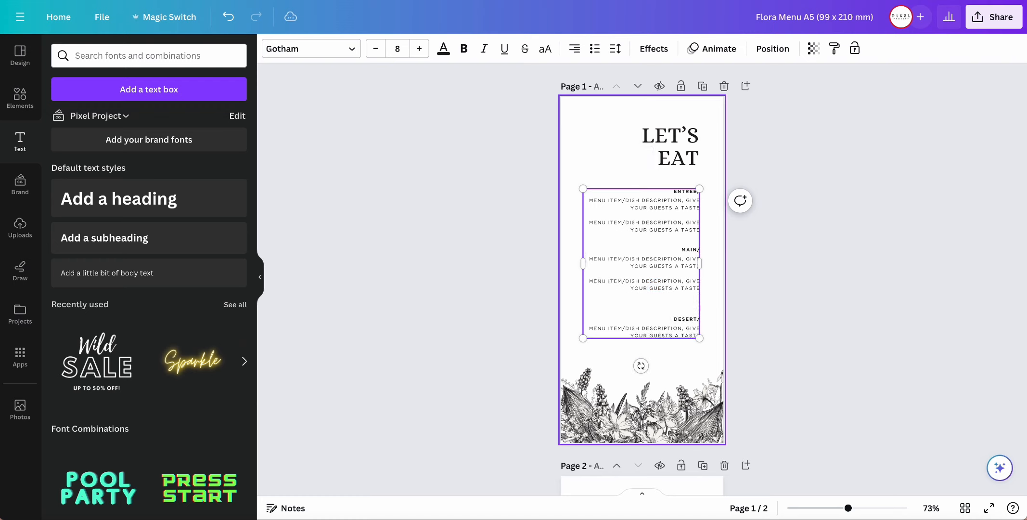
key("ctrl+v")
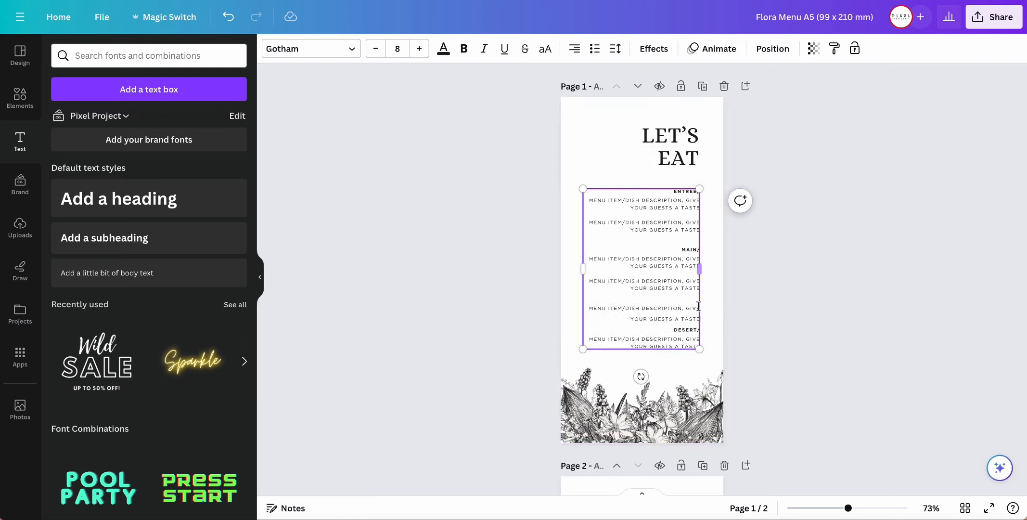
Set the line spacing of the MAIN/ dish descriptions to 1.52
left_click_drag(680, 296, 683, 304)
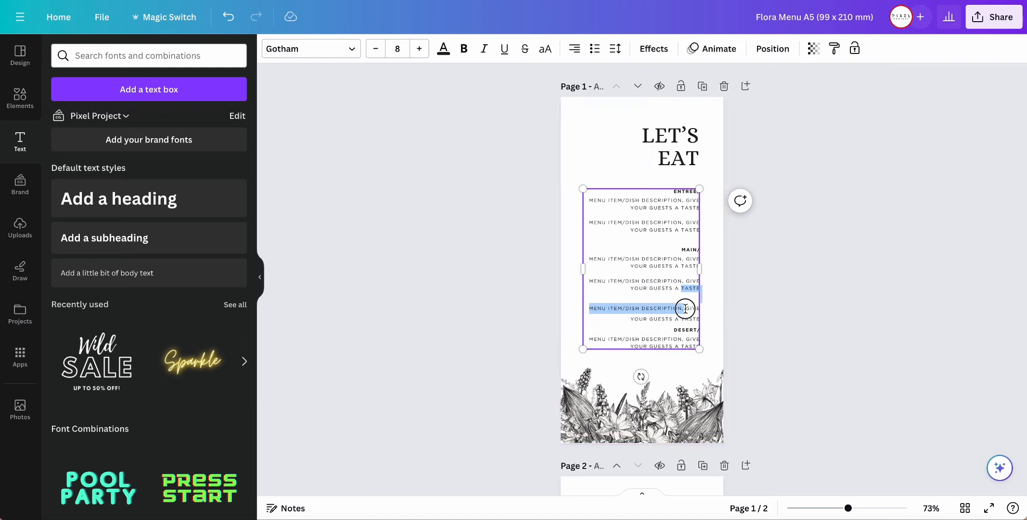
left_click_drag(683, 258, 688, 306)
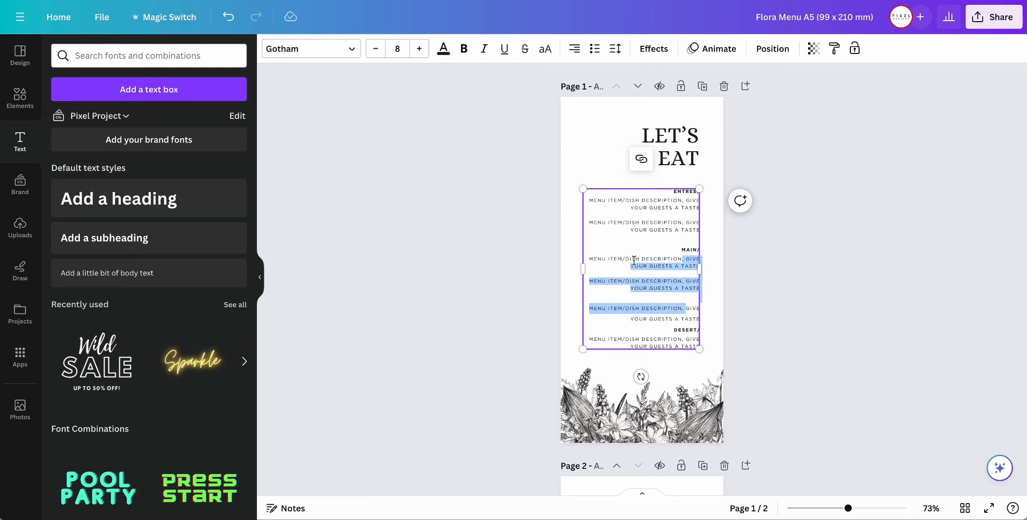
left_click(615, 49)
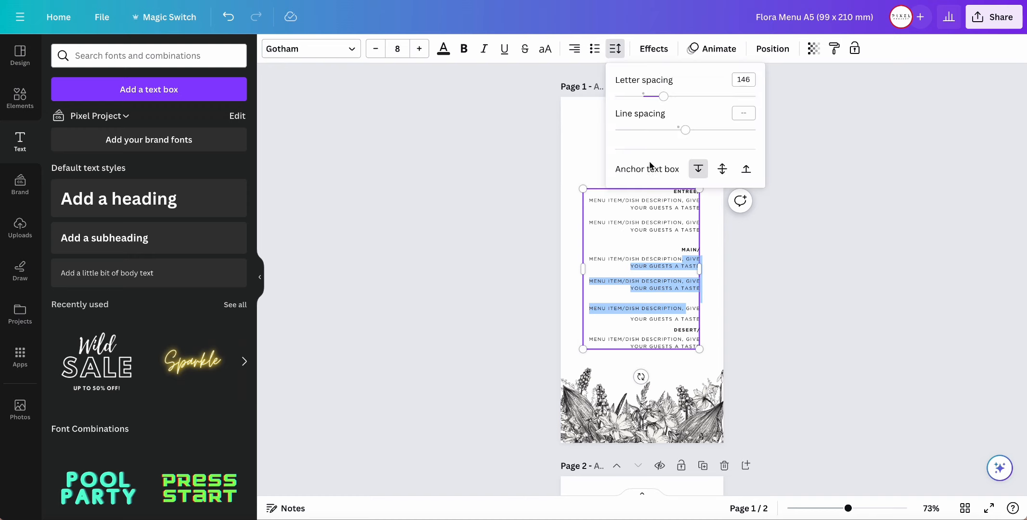
left_click(686, 130)
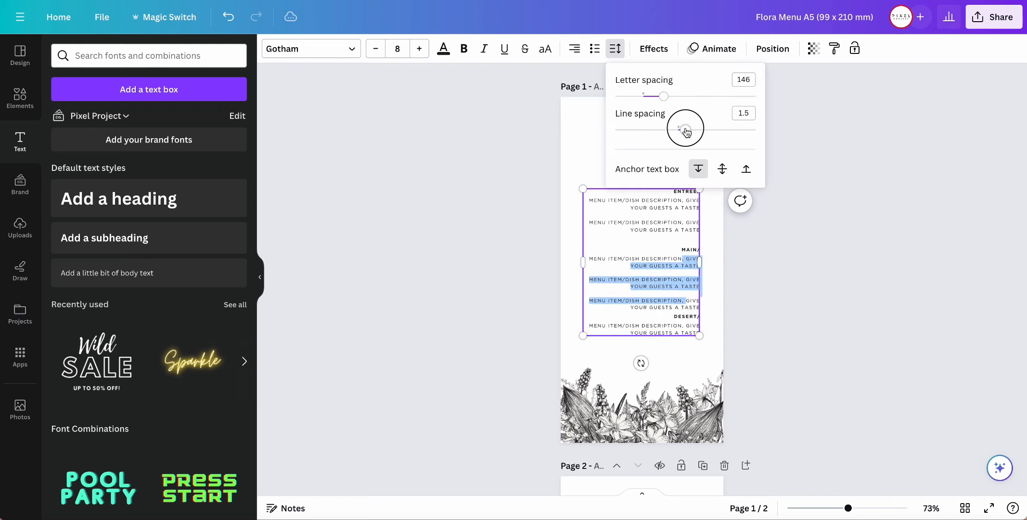
left_click_drag(687, 131, 687, 130)
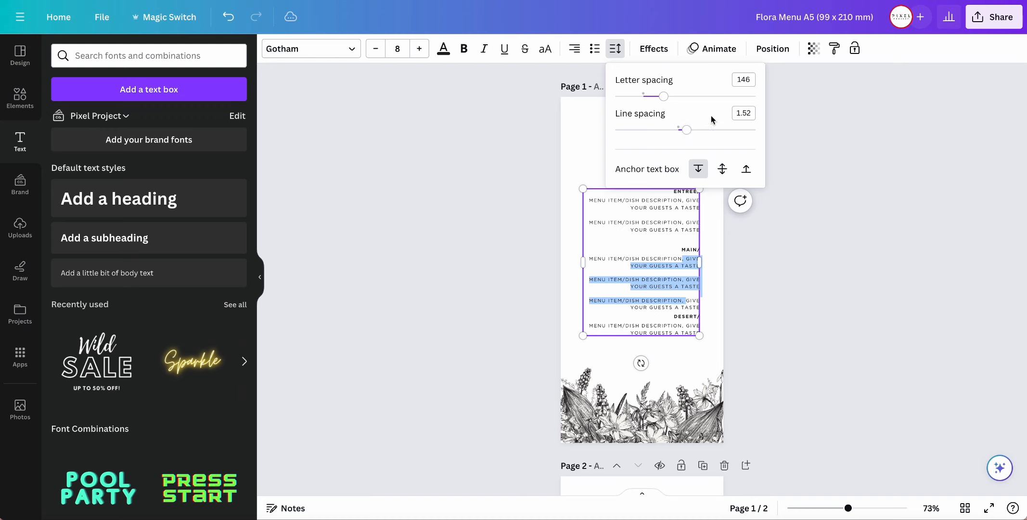
left_click(704, 218)
Insert a blank line above the DESERT/ heading and shift the menu text block slightly down
left_click(688, 319)
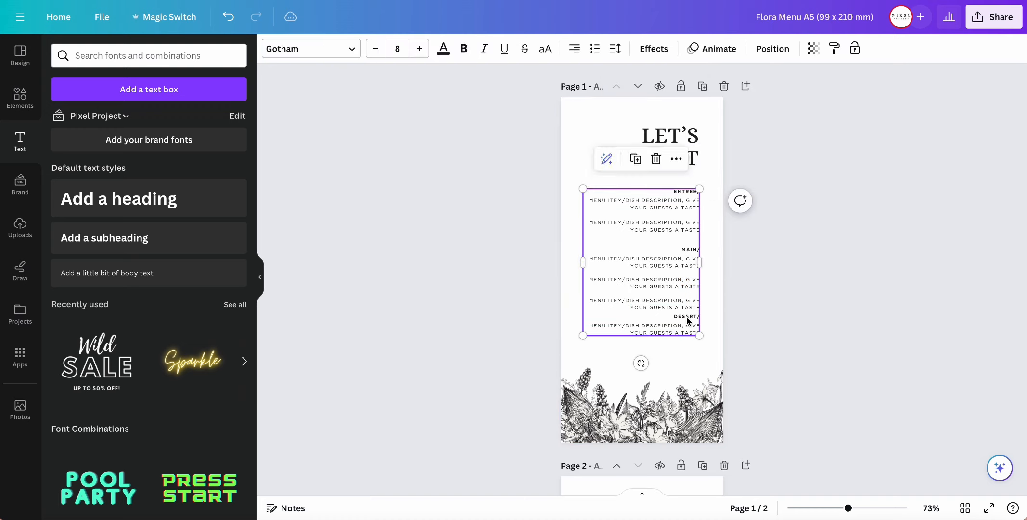
left_click(674, 316)
key("Return")
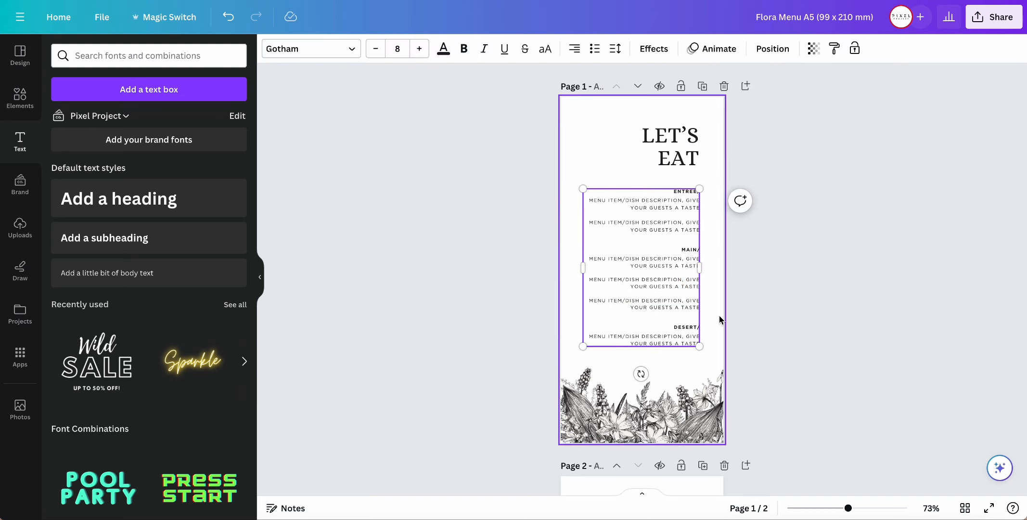
left_click(721, 320)
left_click_drag(686, 318, 686, 316)
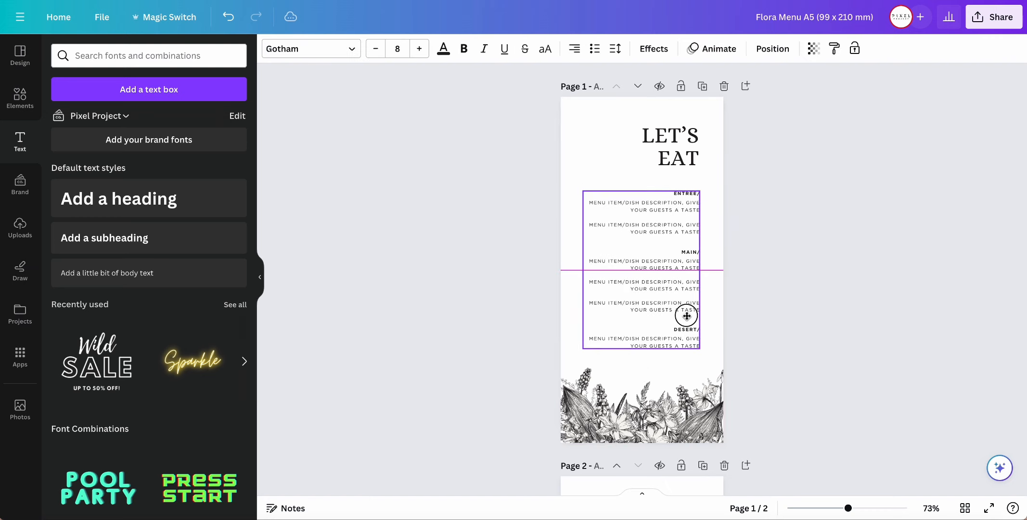
left_click(742, 319)
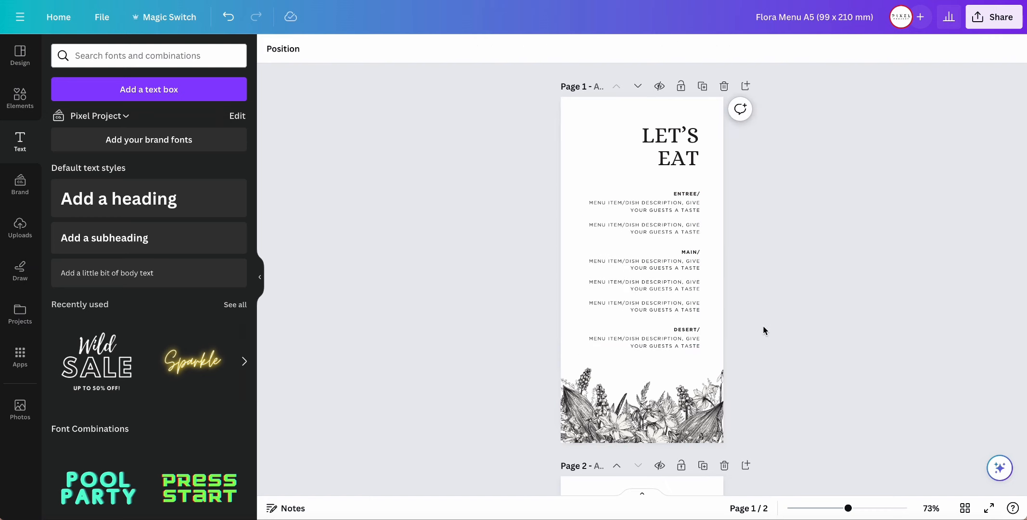
Undo all the heading and menu text changes on page 1 of the menu
key("ctrl+z")
key("ctrl+z")
key("ctrl+z")
key("ctrl+z")
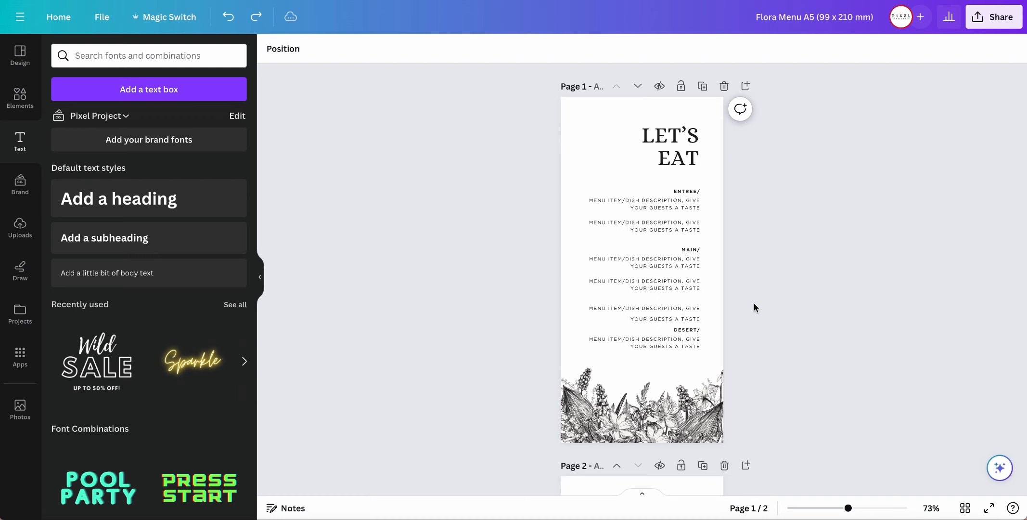
key("ctrl+z")
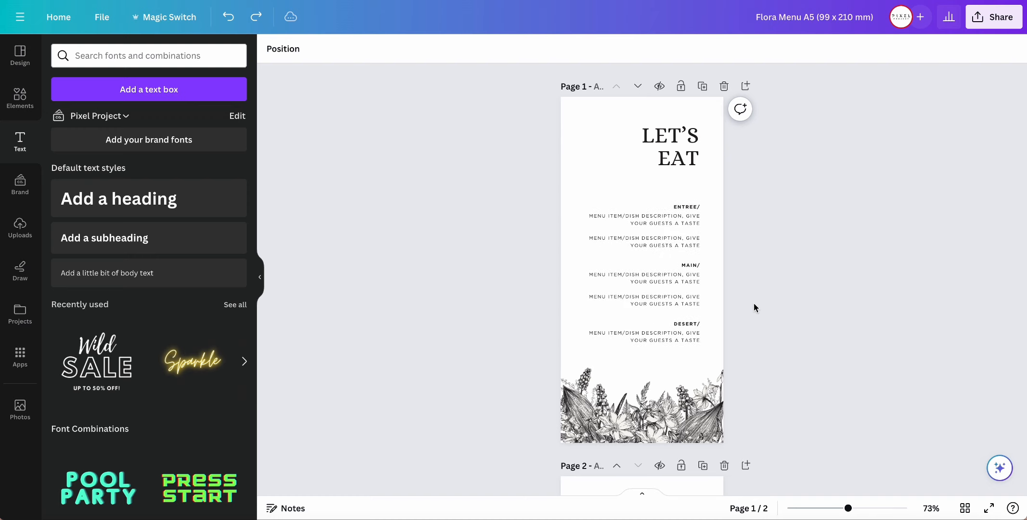
key("ctrl+z")
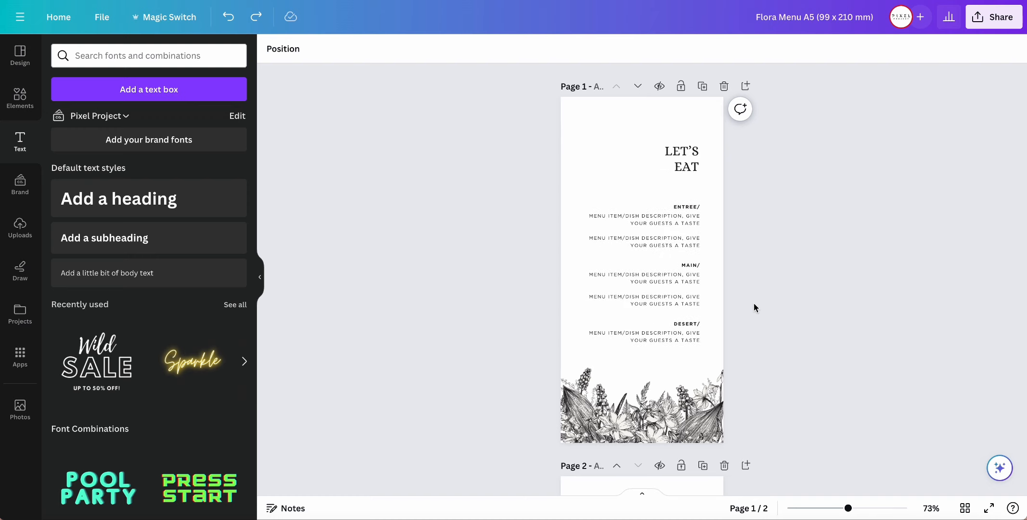
key("ctrl+z")
key("ctrl+z")
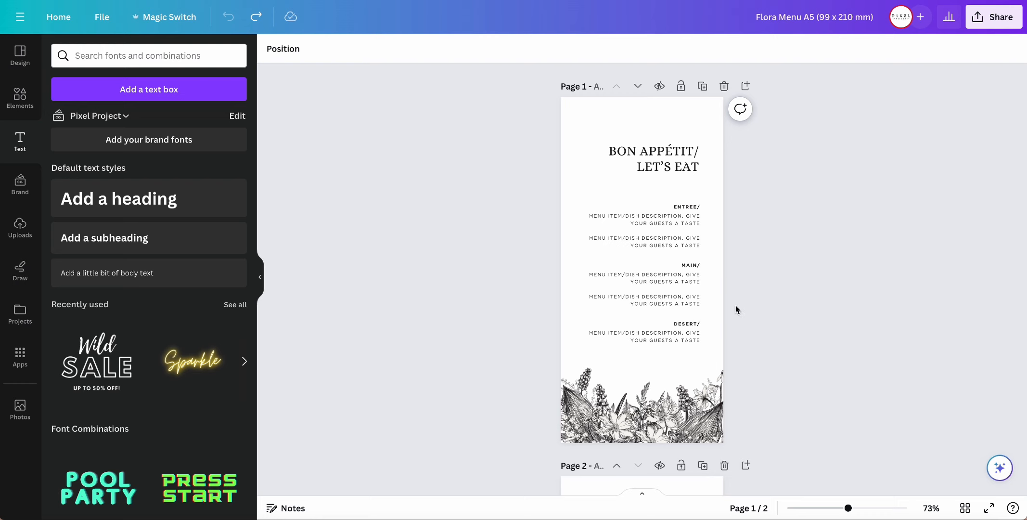
Examine the LATE NIGHT DELIGHT heading, special instructions text and floral artwork on page 2 of the menu
scroll(722, 306, "down", 4)
scroll(704, 312, "down", 3)
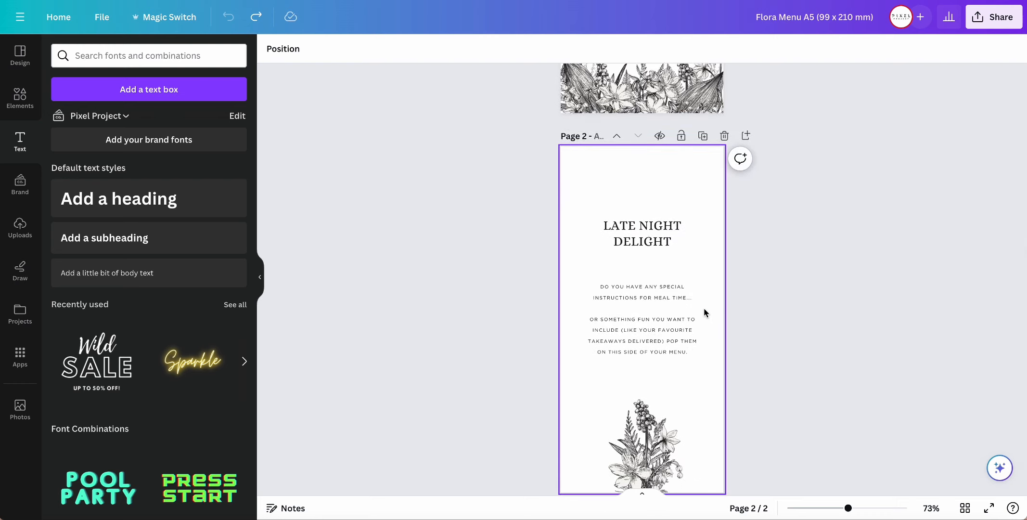
scroll(704, 313, "down", 1)
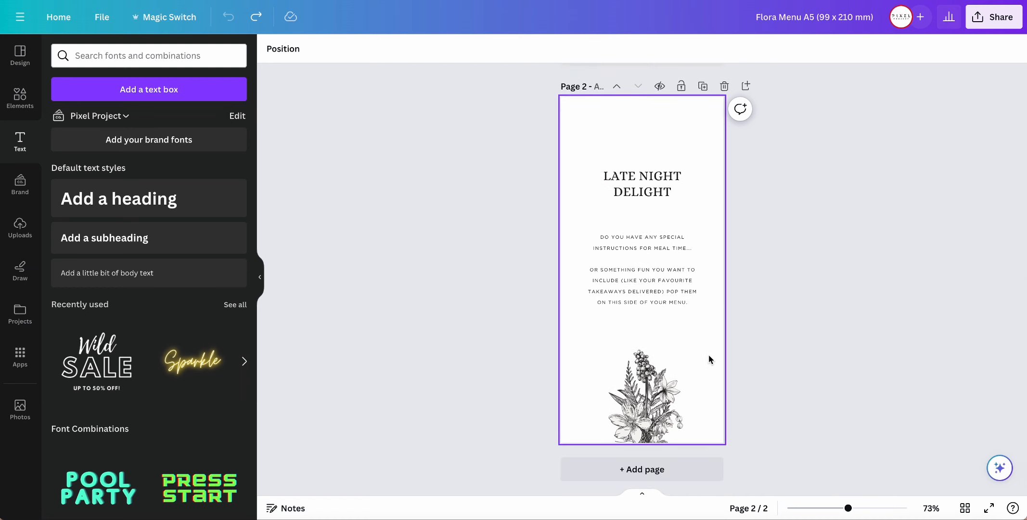
scroll(709, 355, "up", 1)
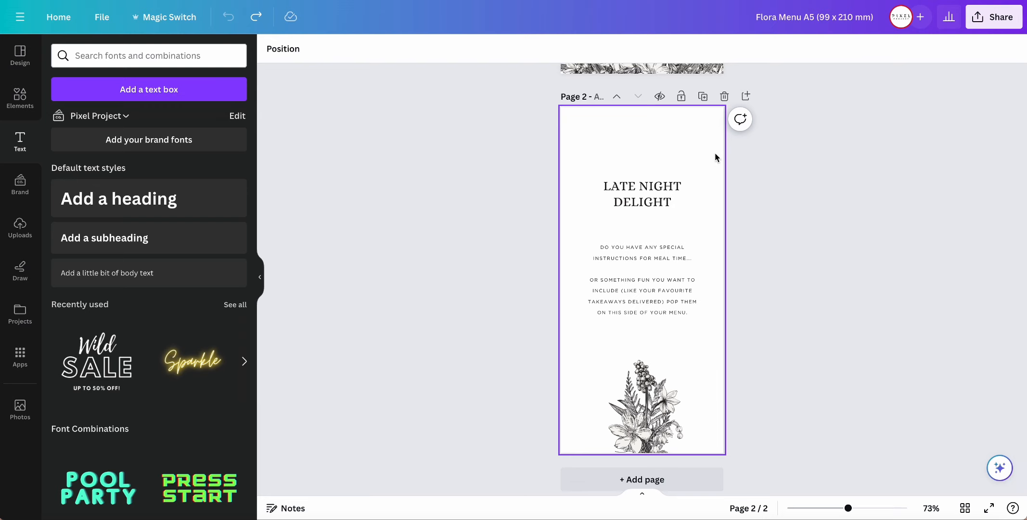
left_click(662, 266)
left_click_drag(690, 258, 693, 312)
left_click(653, 293)
left_click(712, 344)
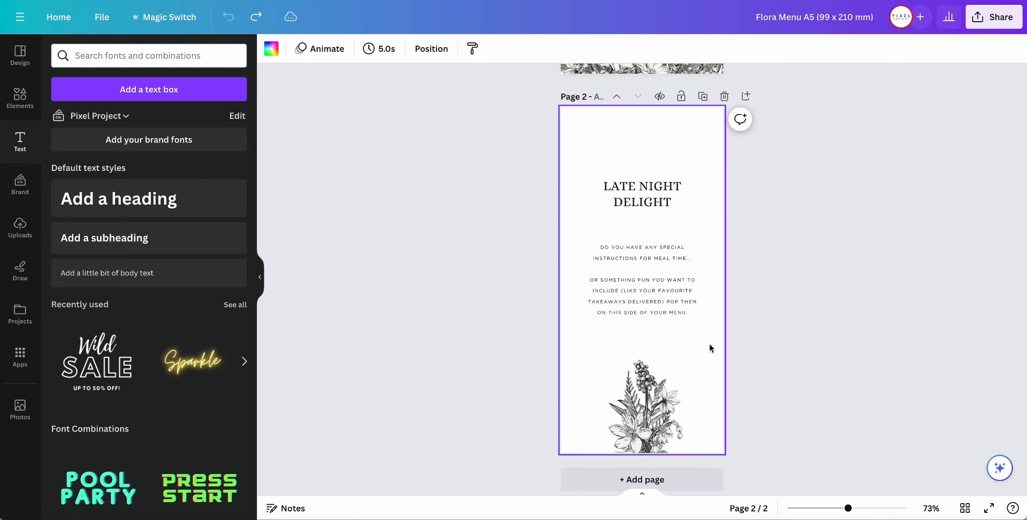